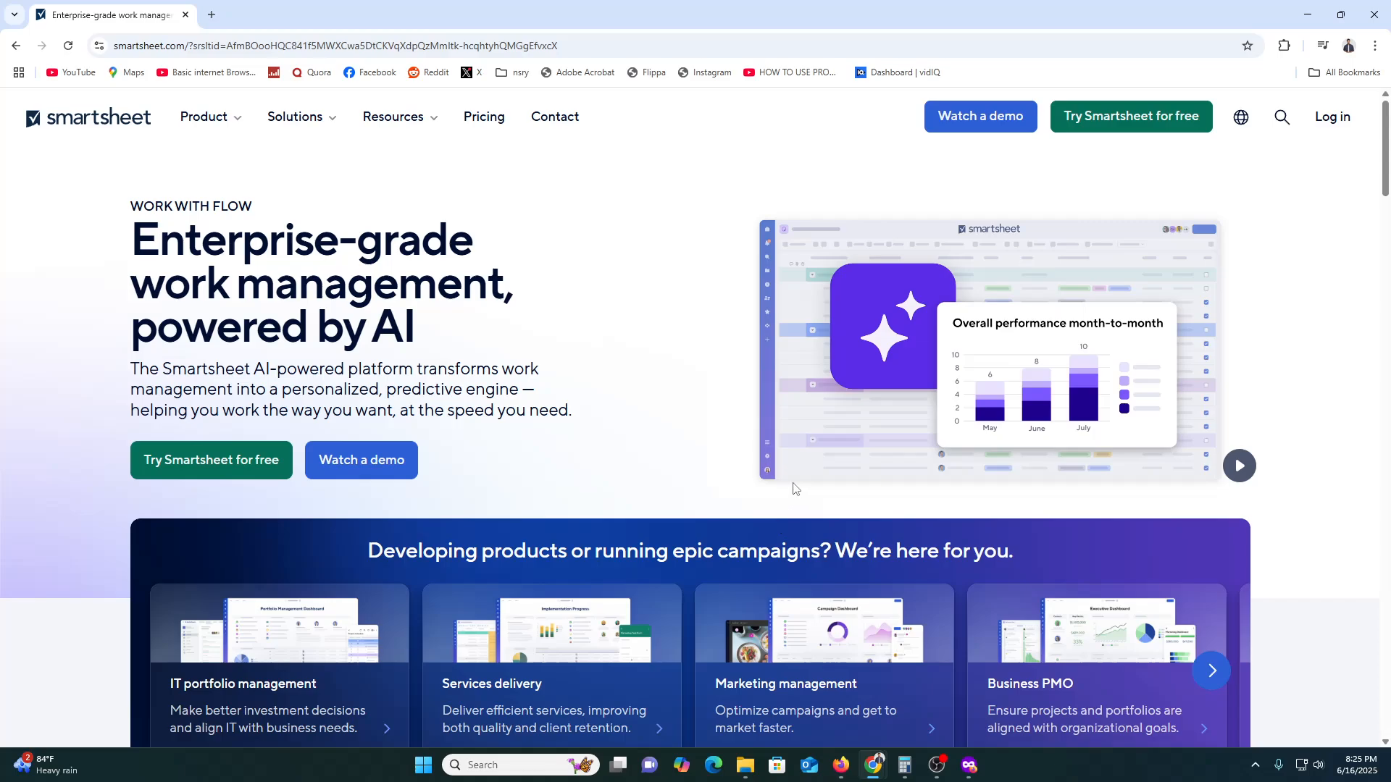
- Enter the work email address in the demo request form, opt in to email updates and submit it
scroll(795, 485, down, 1)
scroll(800, 488, up, 1)
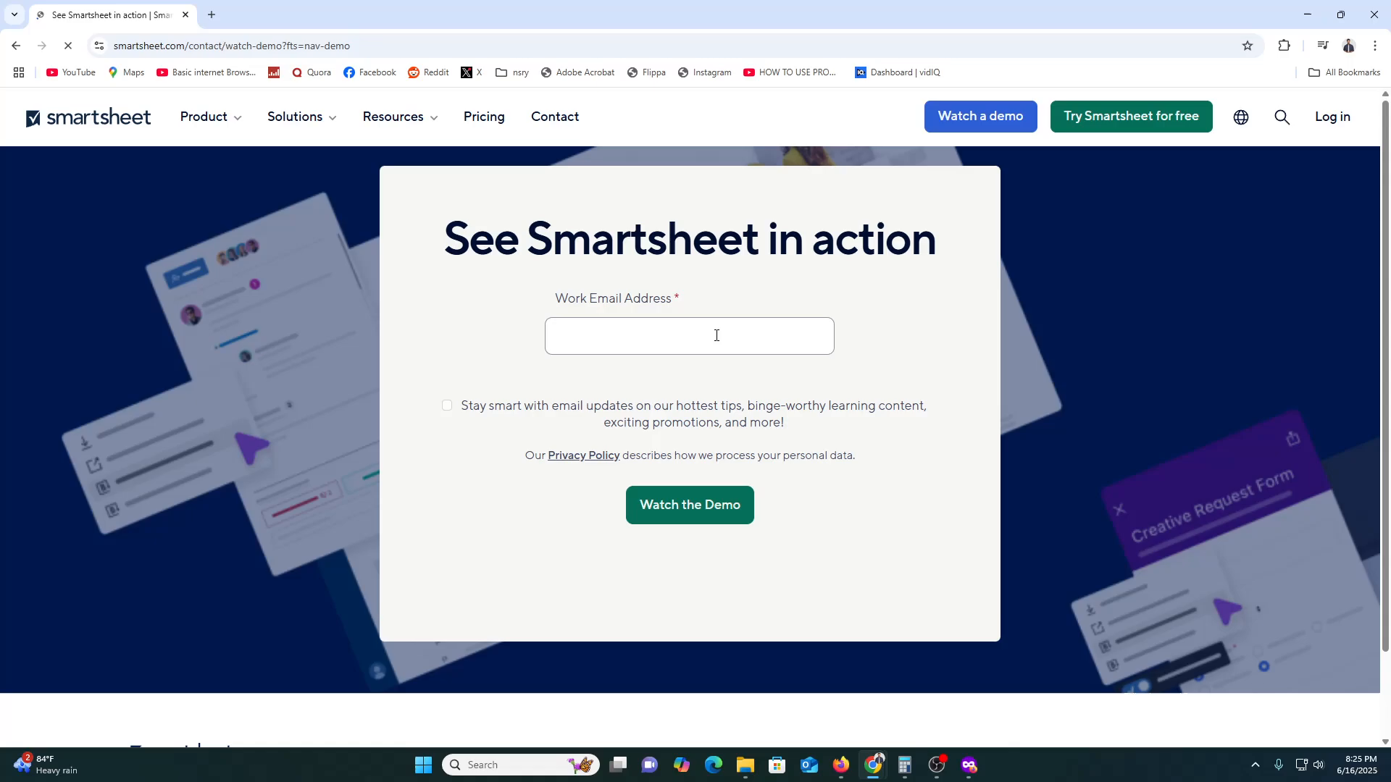
click(642, 321)
click(694, 380)
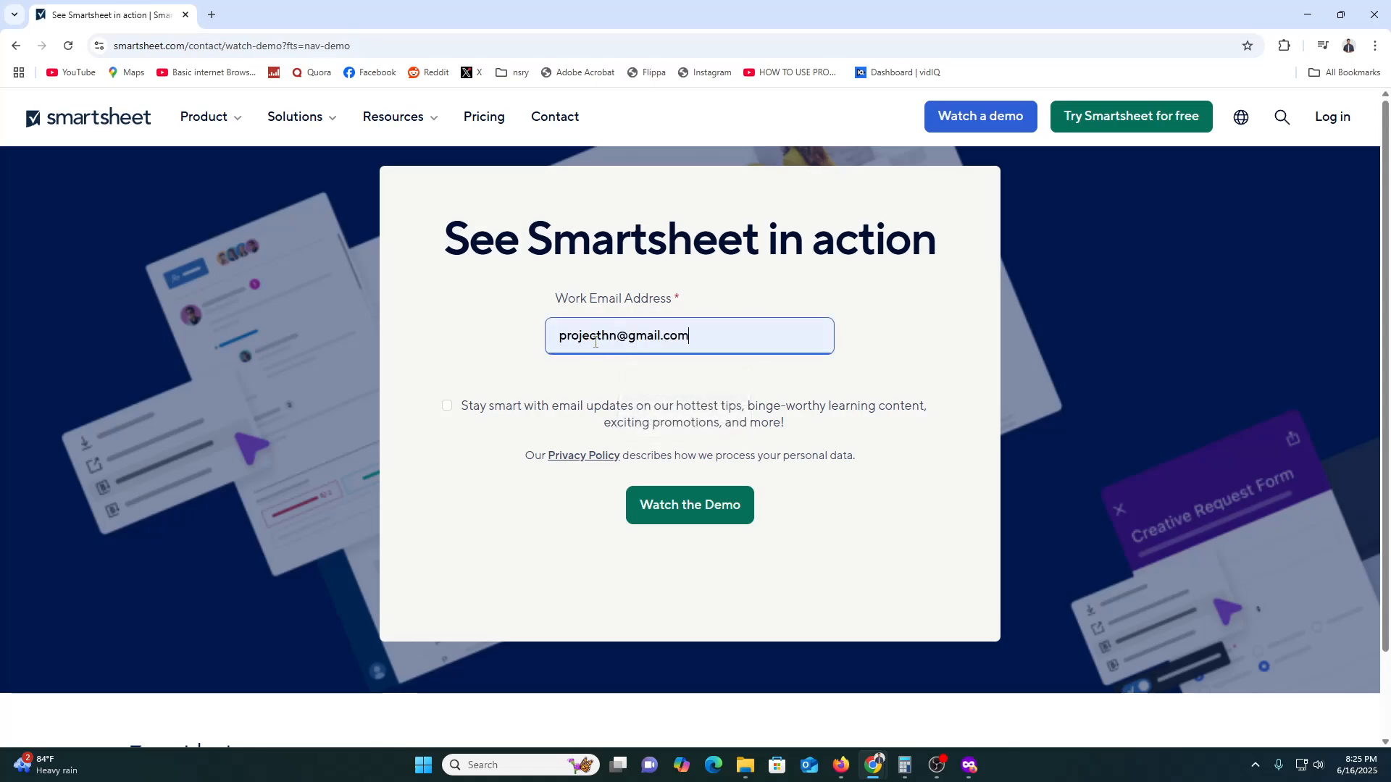
click(617, 334)
text(01)
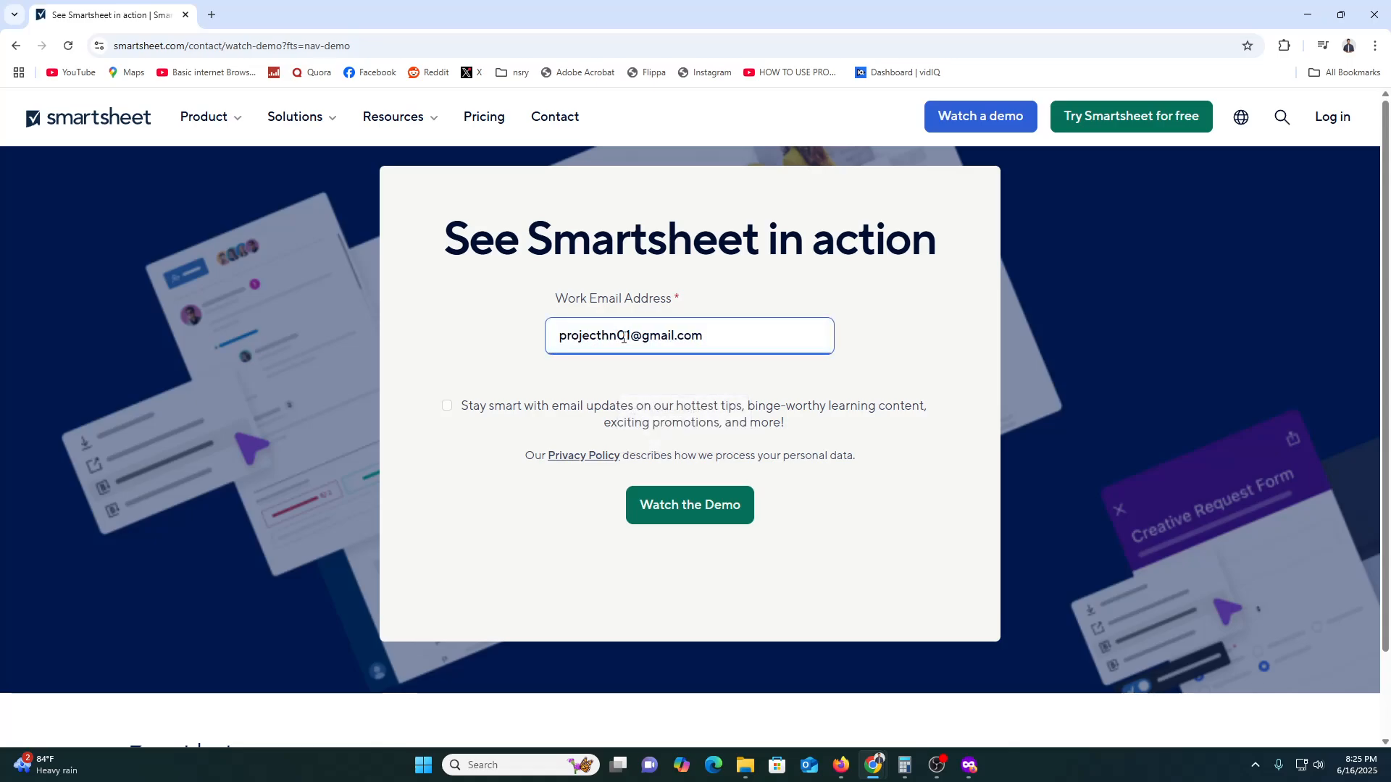
click(526, 413)
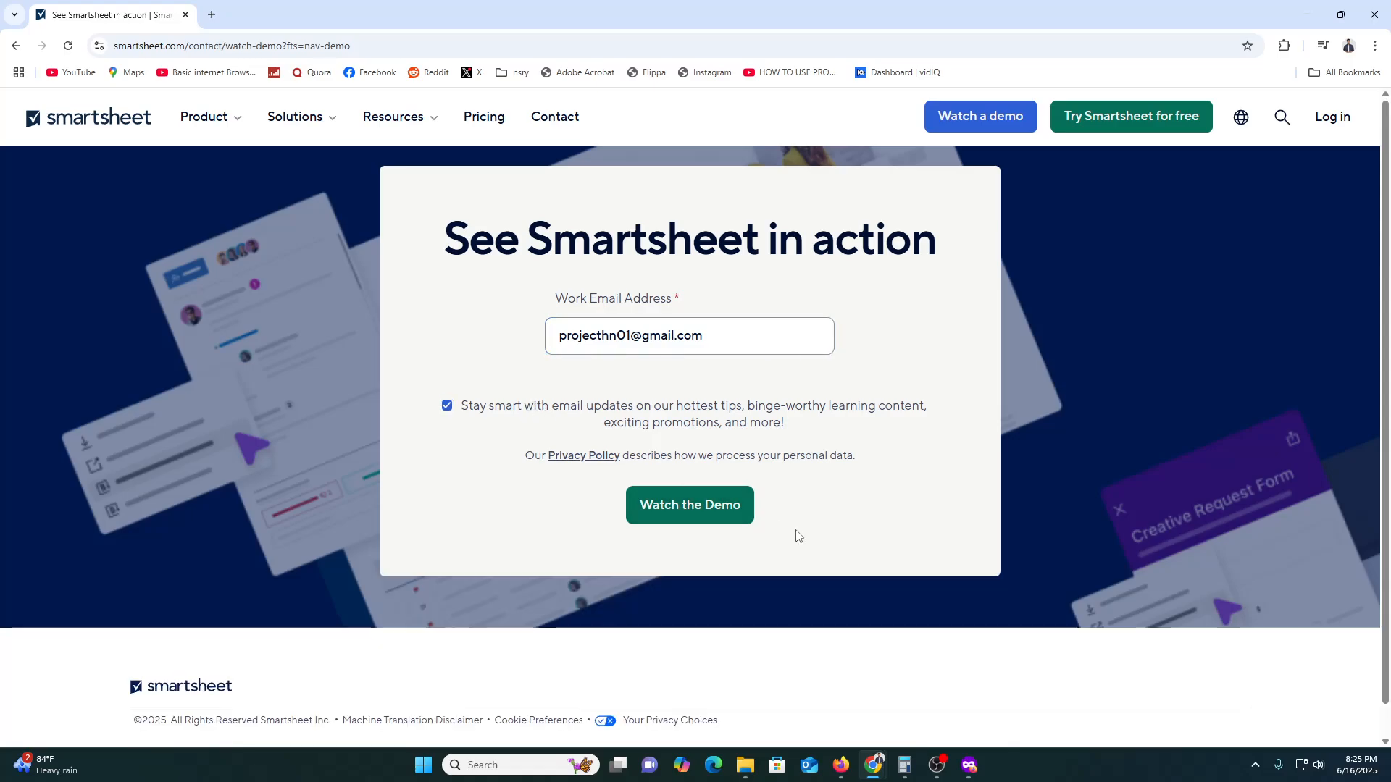
scroll(799, 537, down, 1)
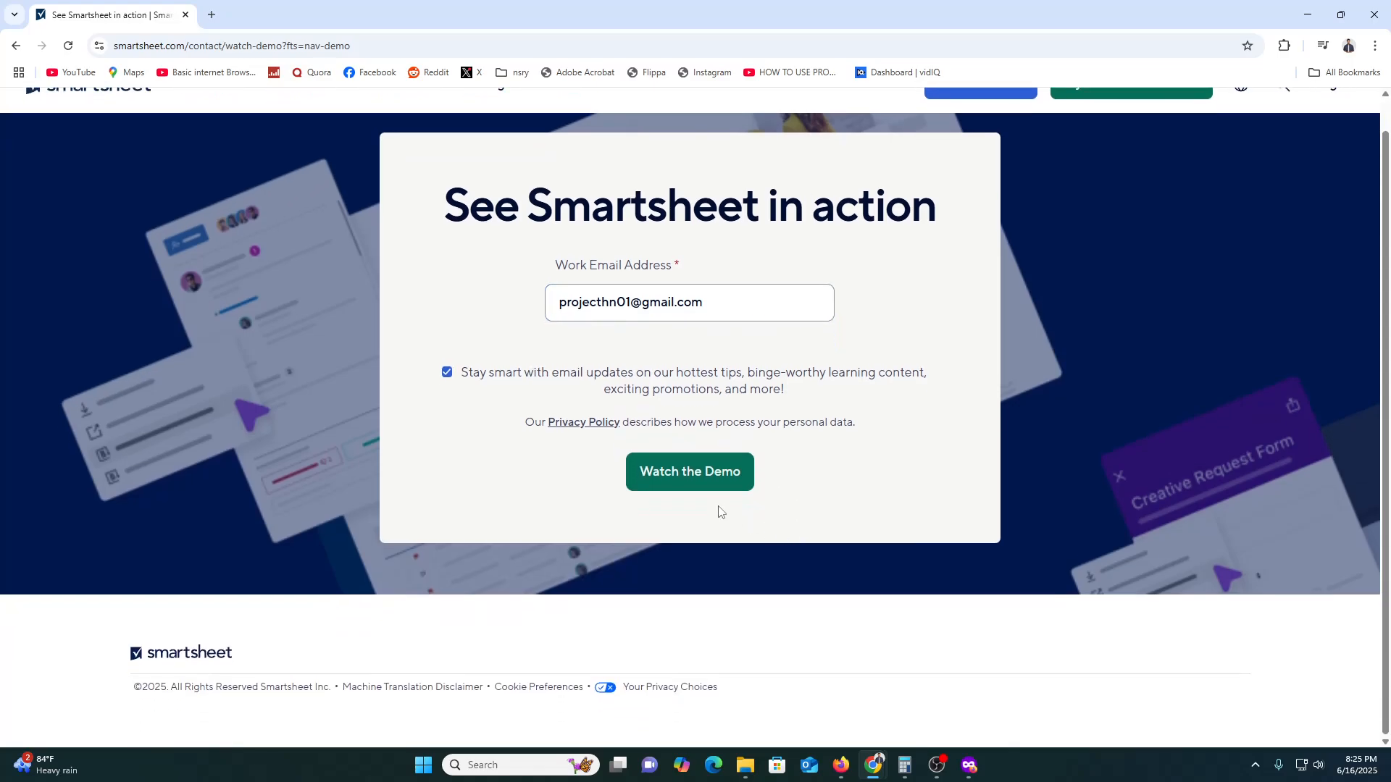
click(721, 480)
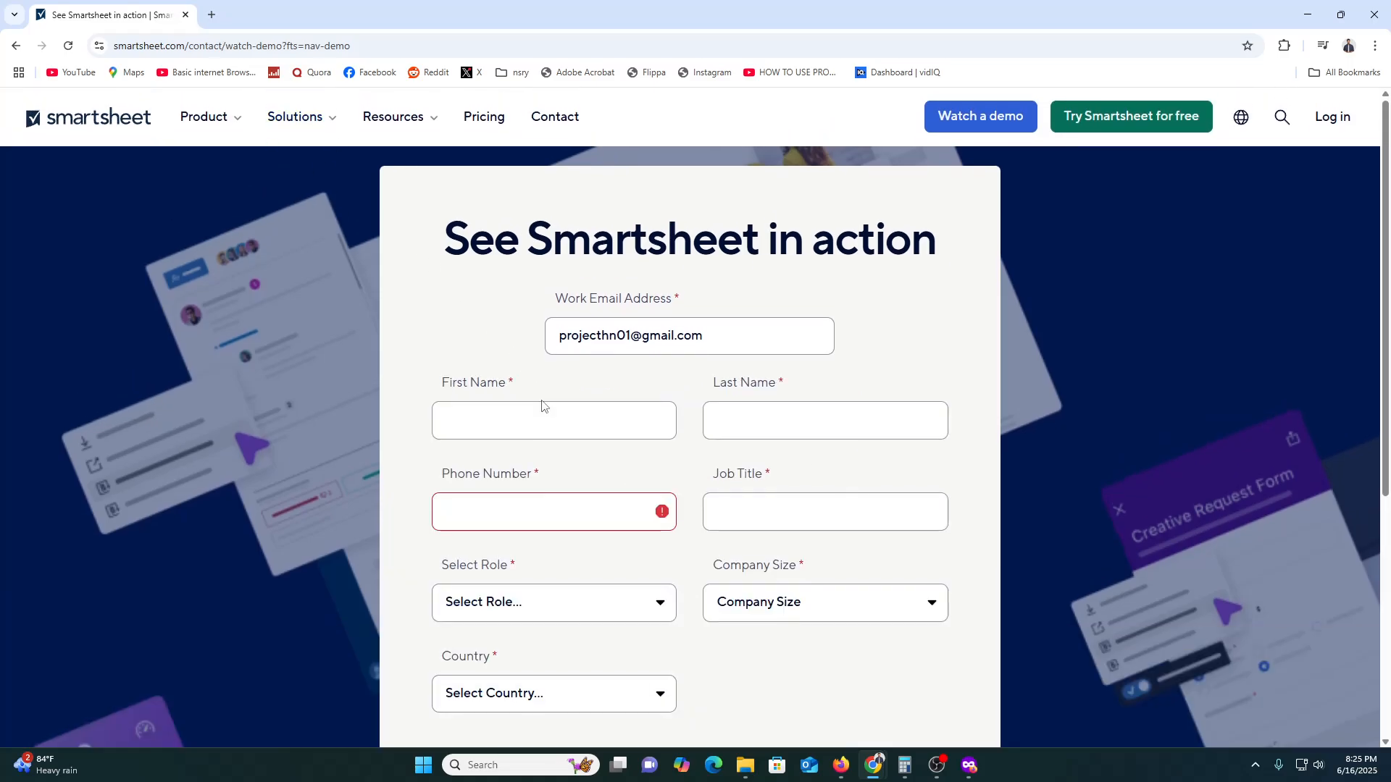
- Review the required contact and company fields in the expanded demo request form
scroll(550, 418, down, 1)
scroll(565, 362, down, 1)
scroll(695, 536, down, 3)
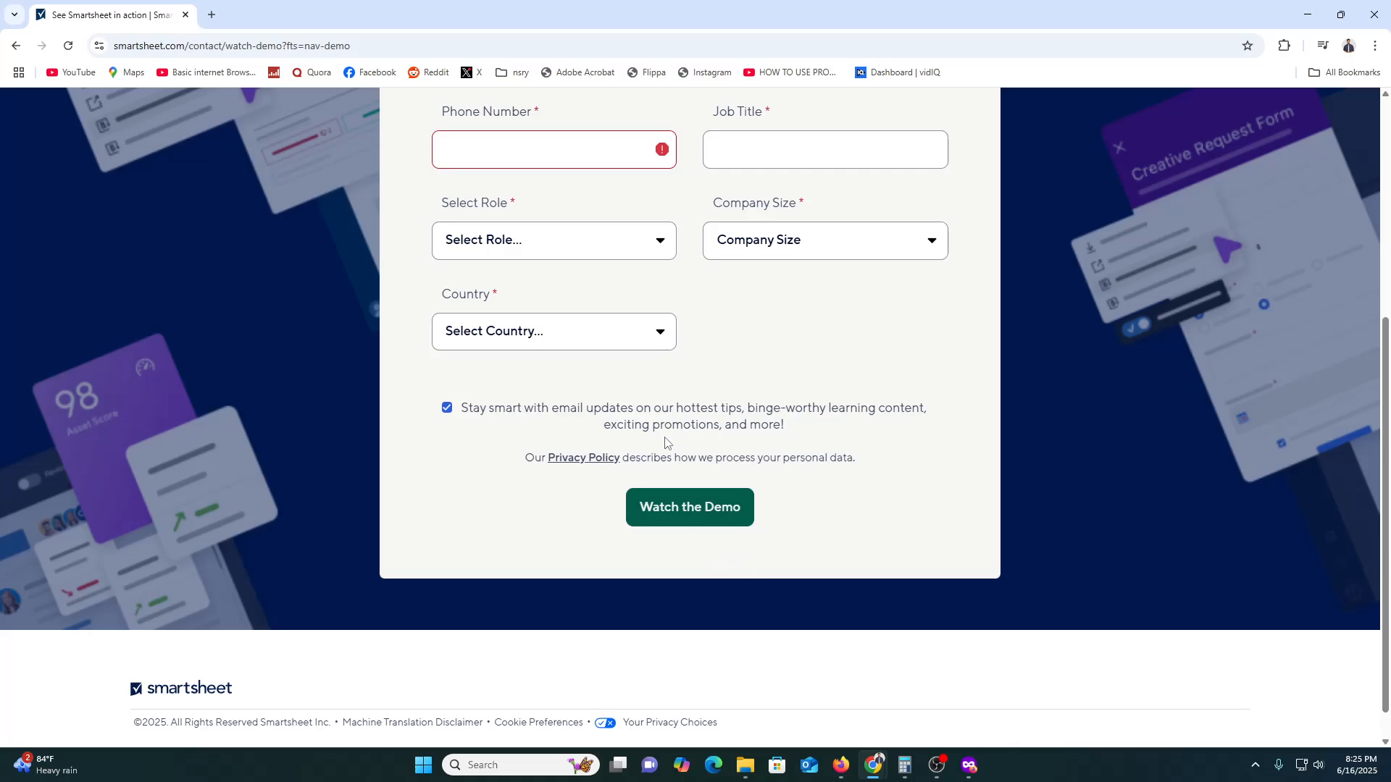
scroll(609, 391, up, 5)
scroll(707, 474, down, 5)
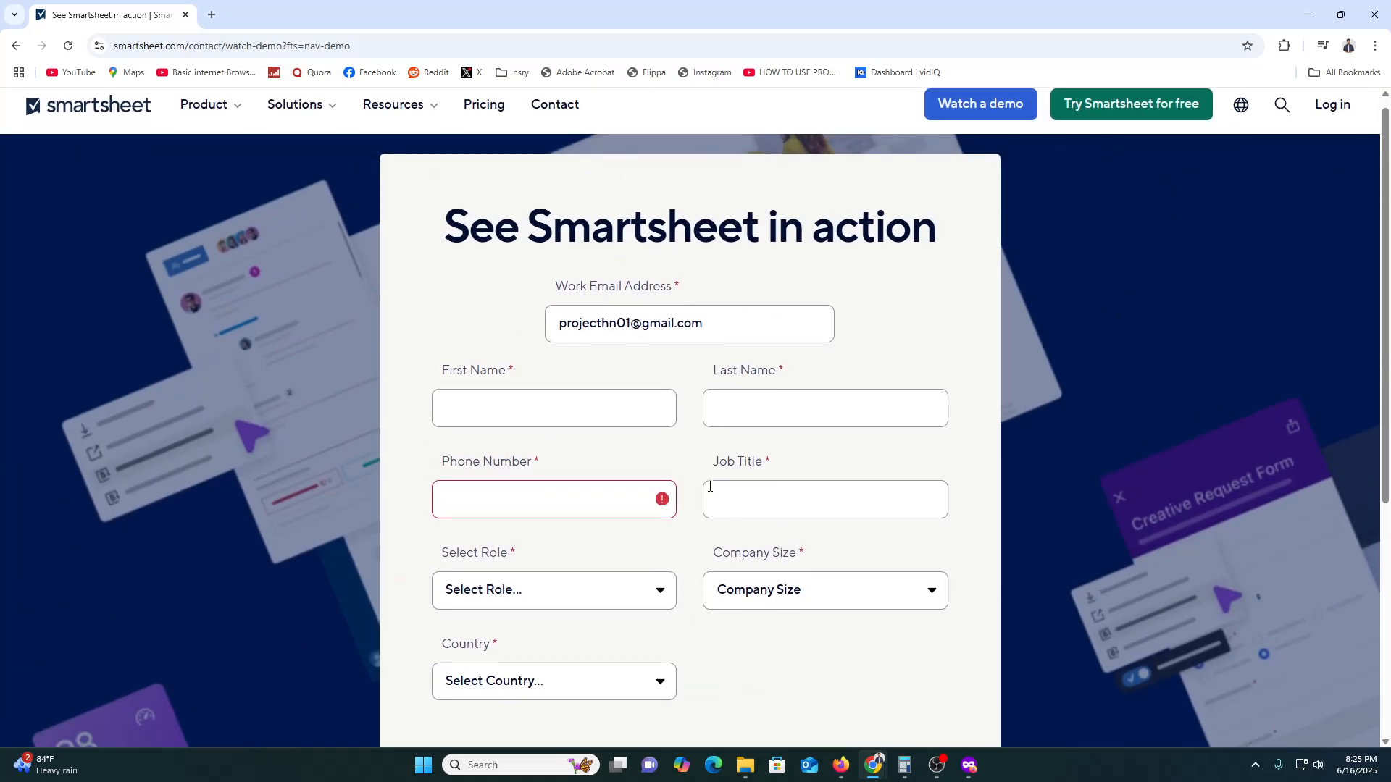
scroll(754, 522, up, 5)
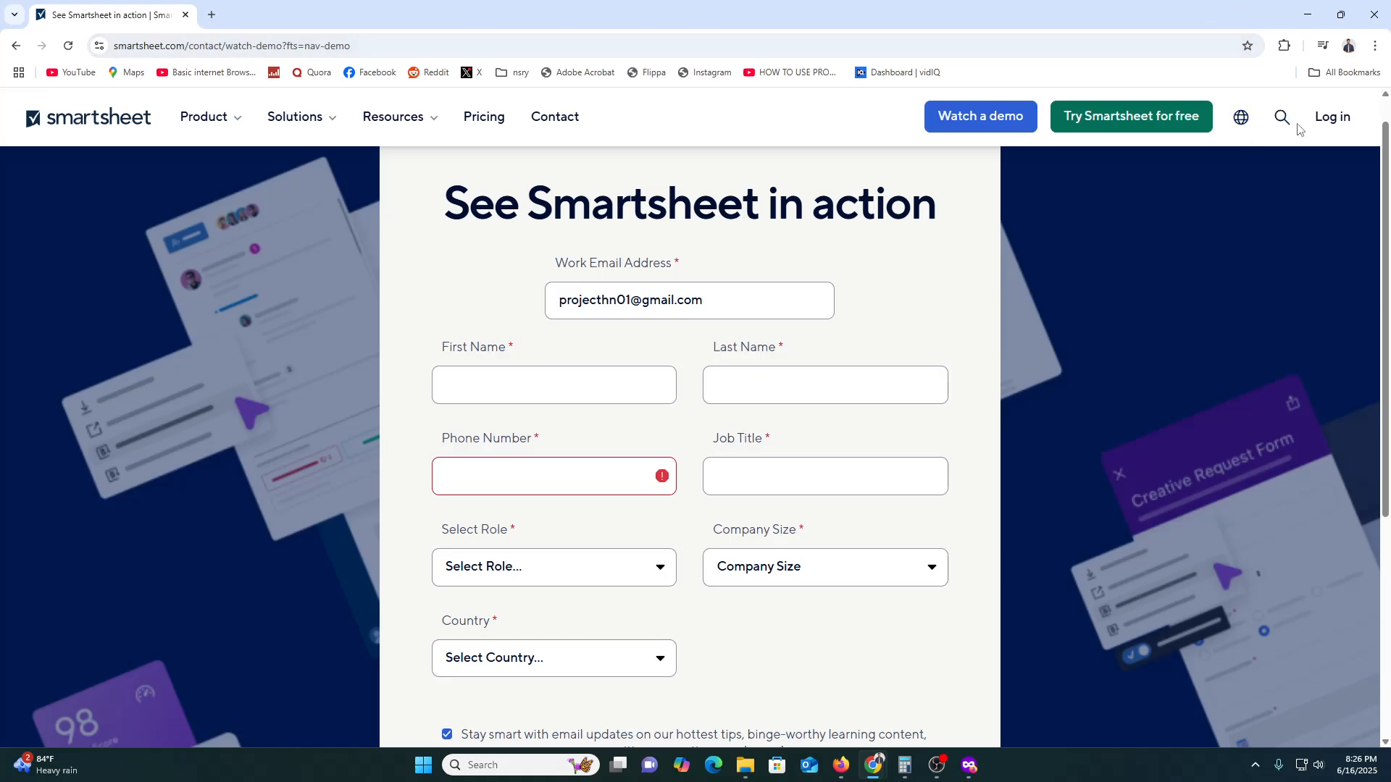
- Open the free trial sign-up page, switch to Gmail in a new tab and copy the account's email address
click(1107, 129)
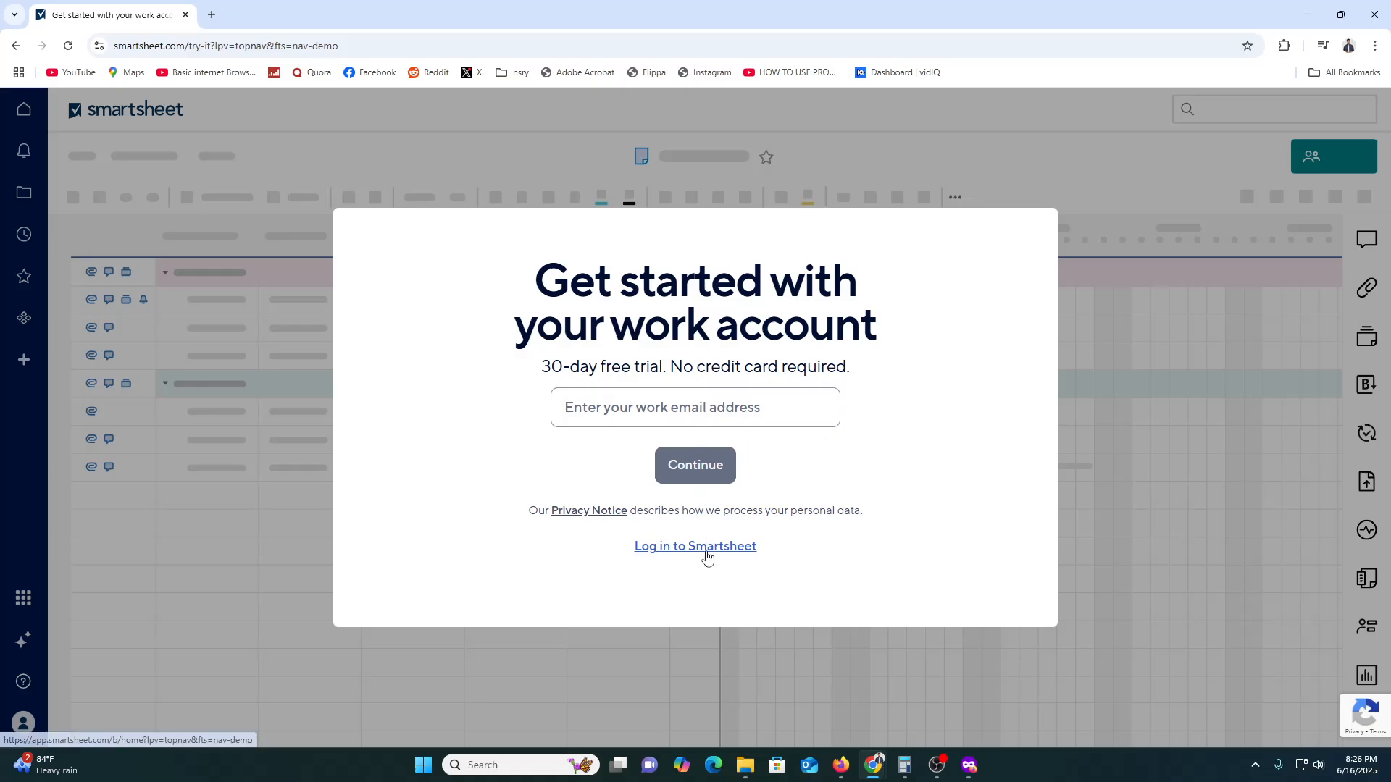
click(570, 406)
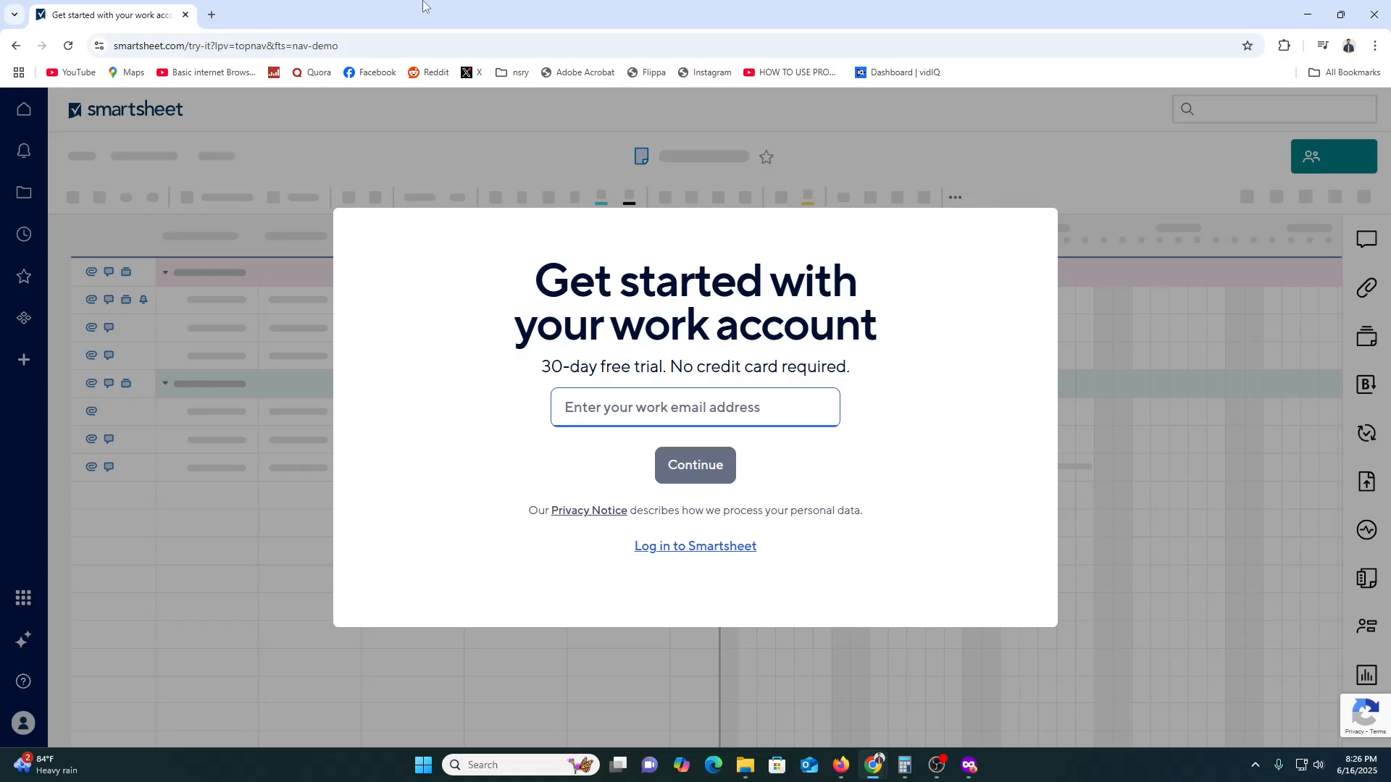
click(209, 14)
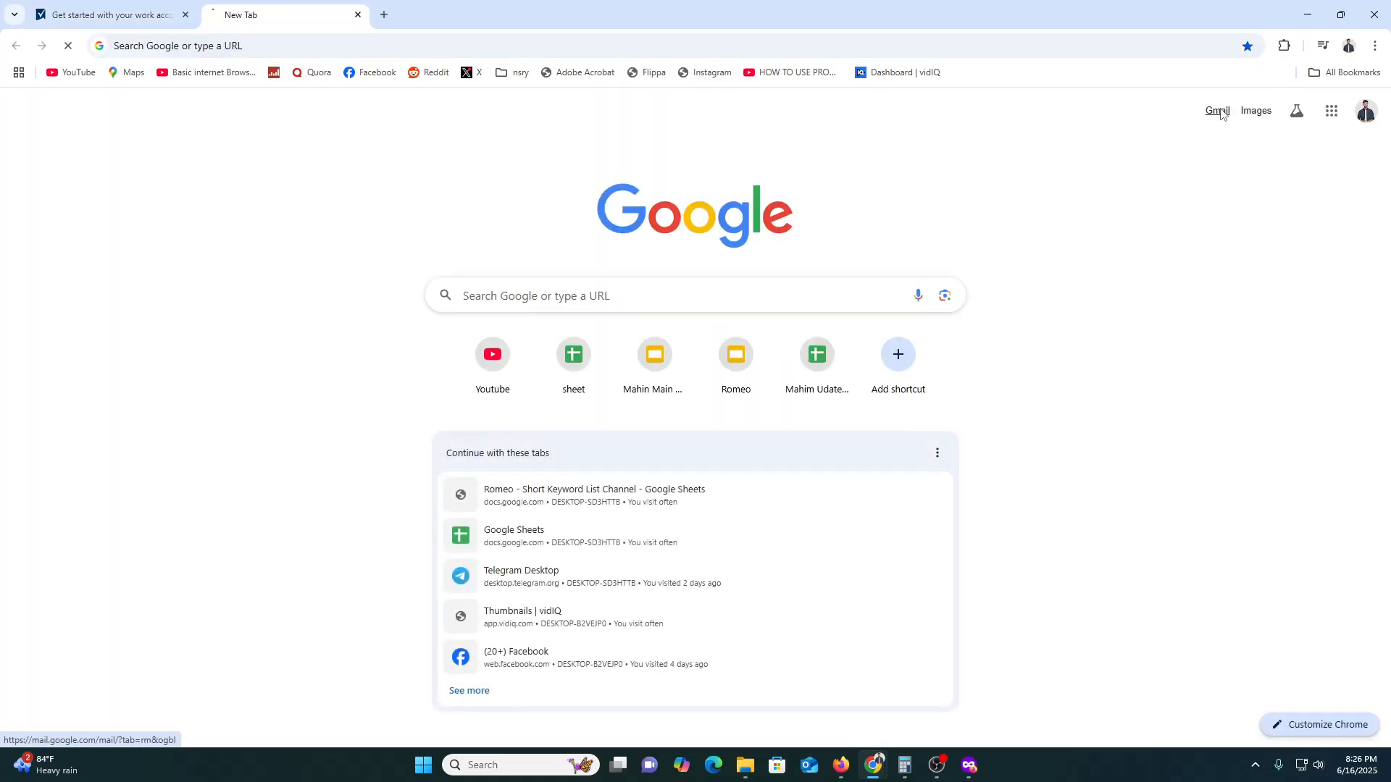
click(1217, 109)
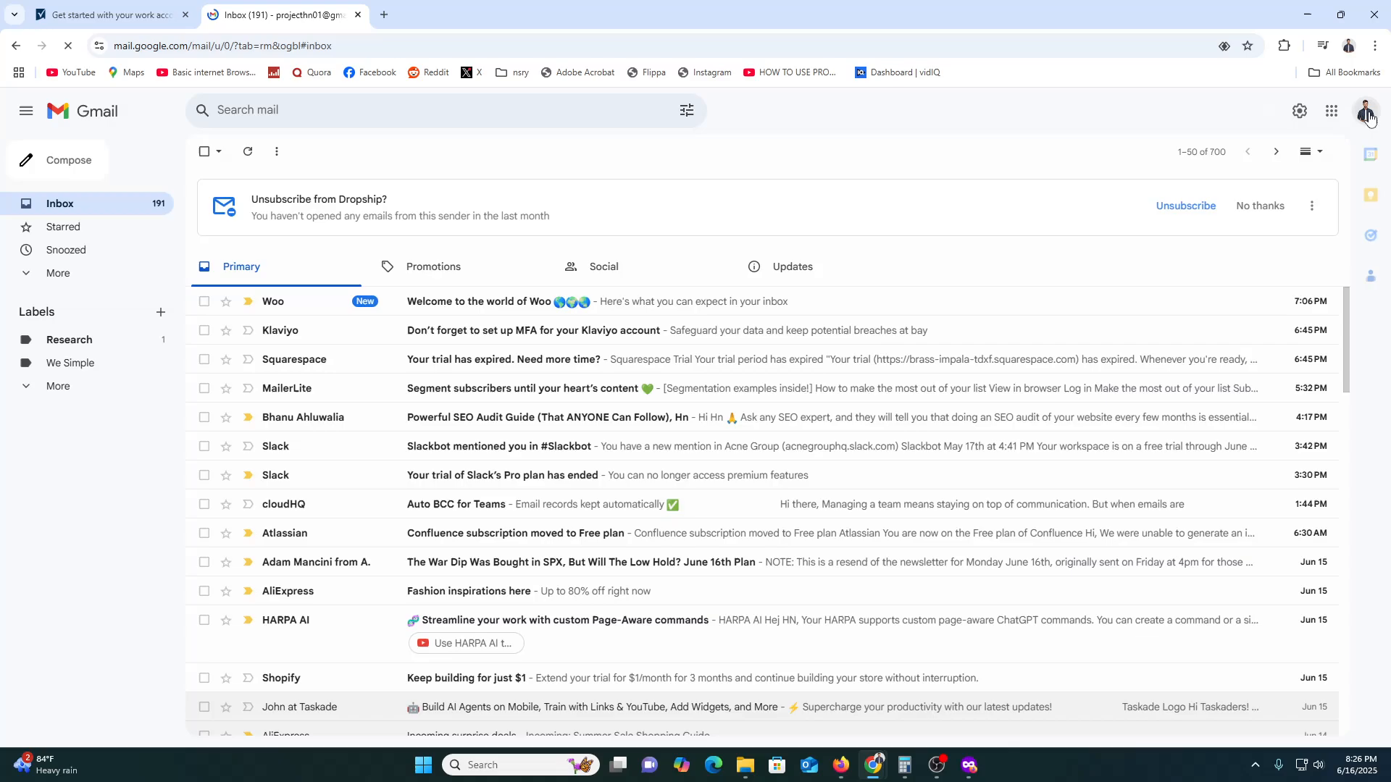
click(1366, 111)
double_click(1224, 149)
key(ctrl+c)
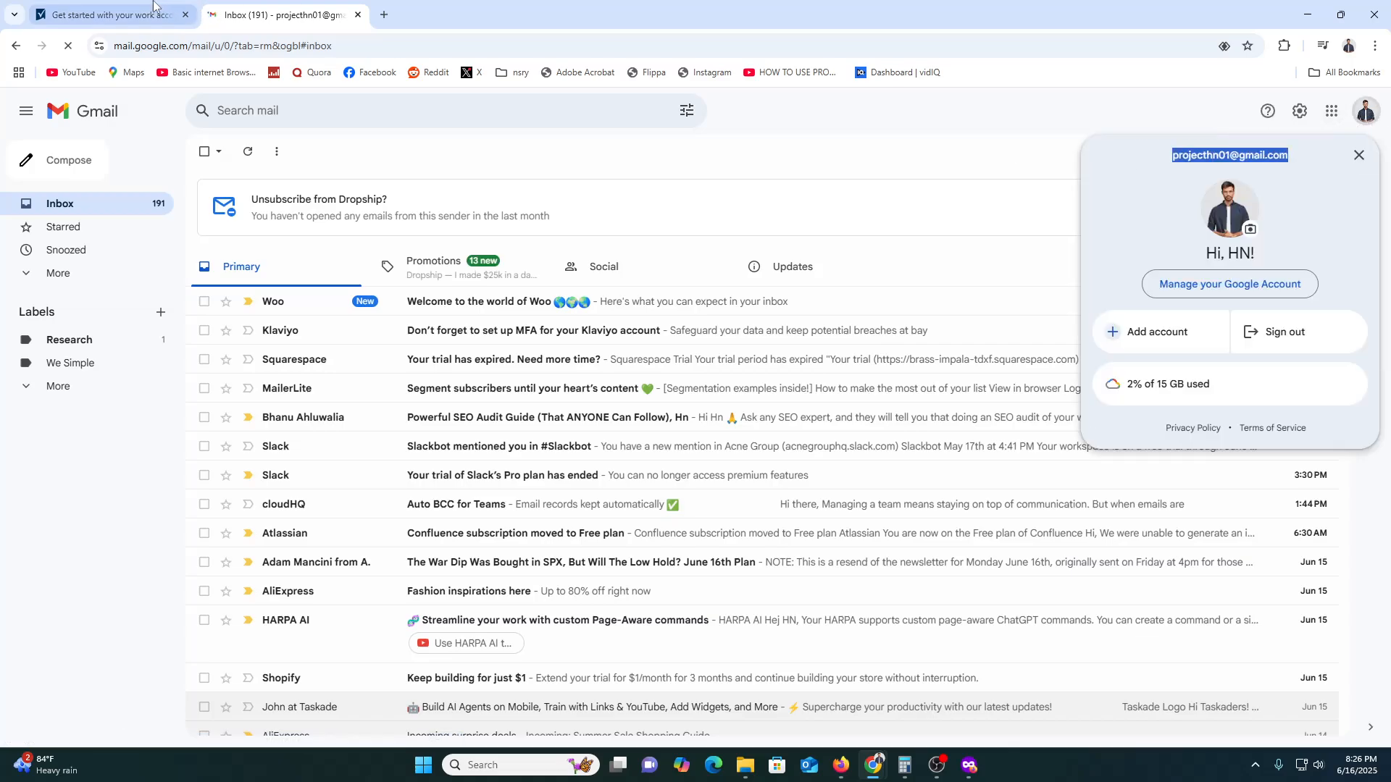
- Return to the trial sign-up page, paste the copied email address and continue
click(109, 15)
key(ctrl+v)
click(722, 464)
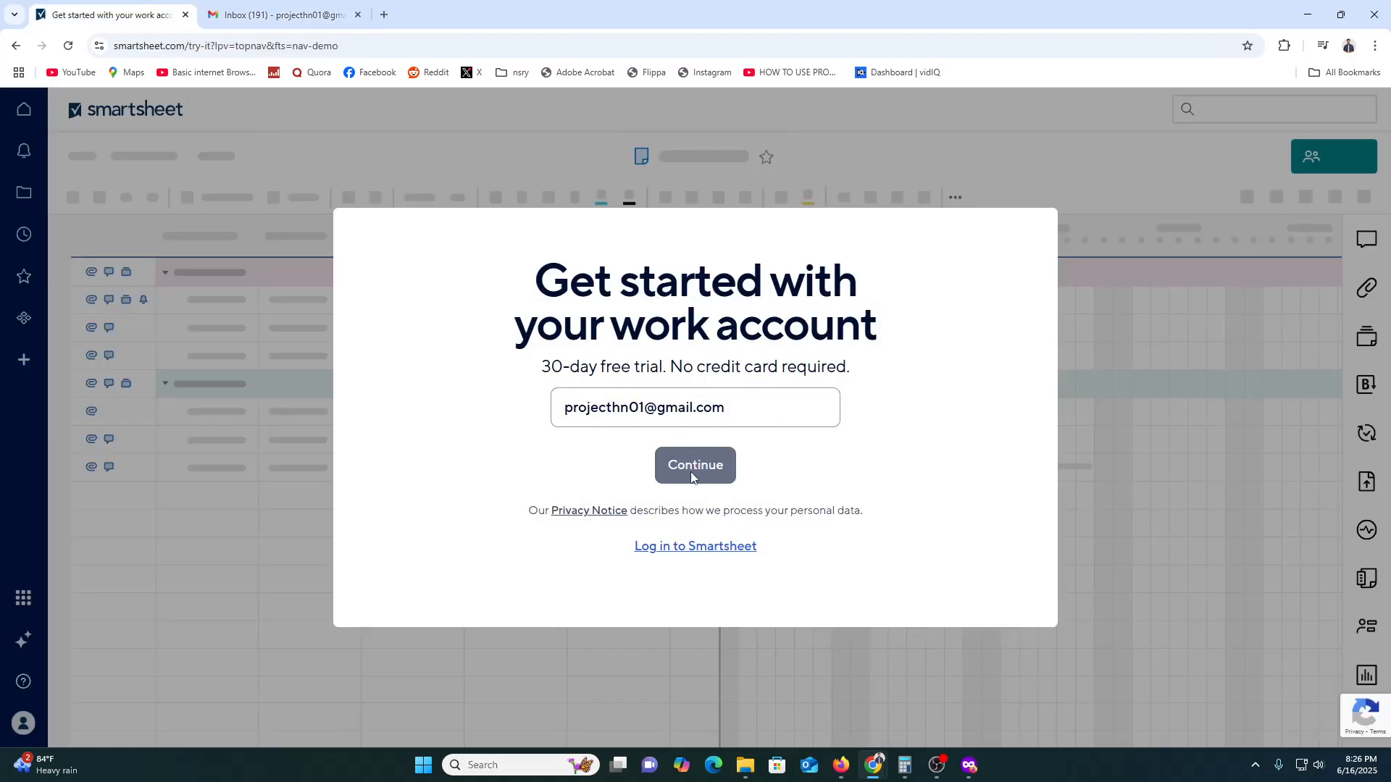
click(700, 481)
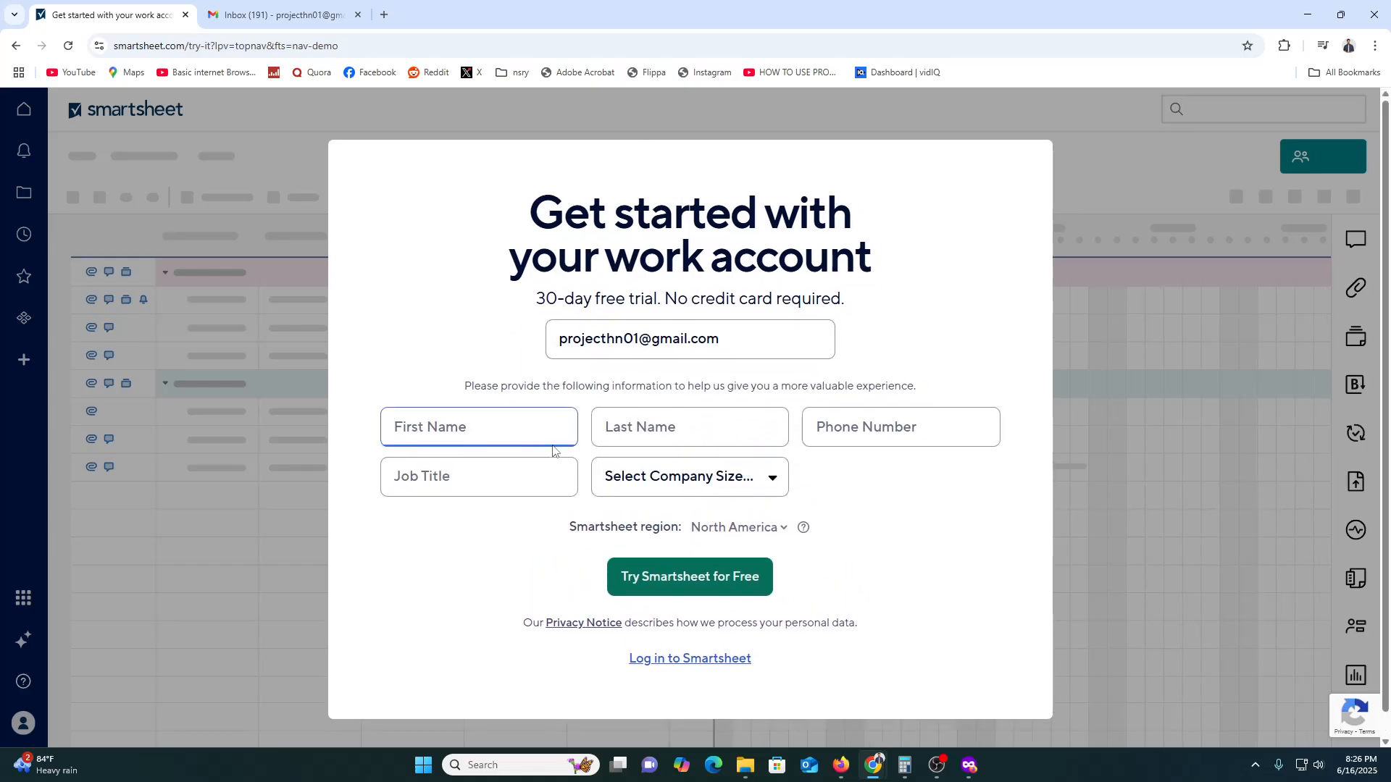
- Fill in the first name, last name and phone number in the trial sign-up form
click(522, 428)
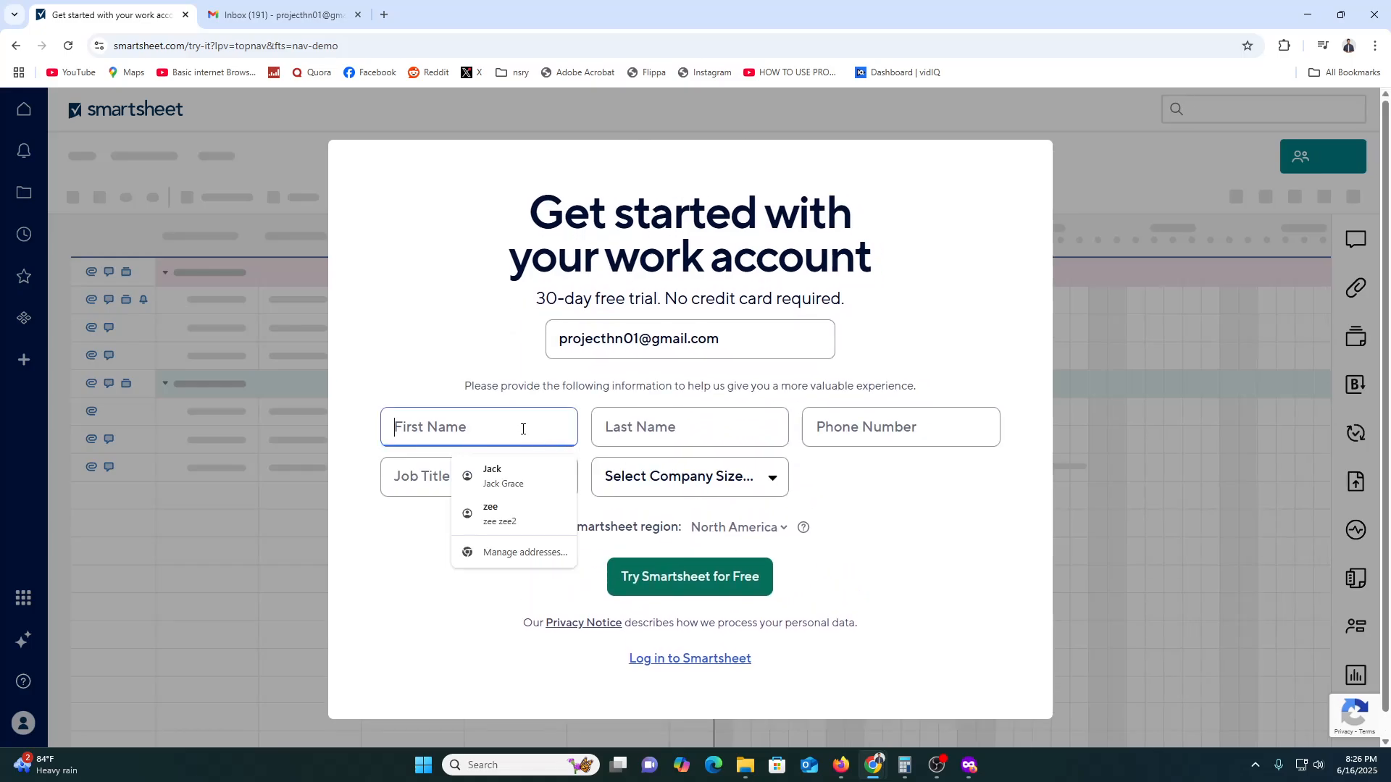
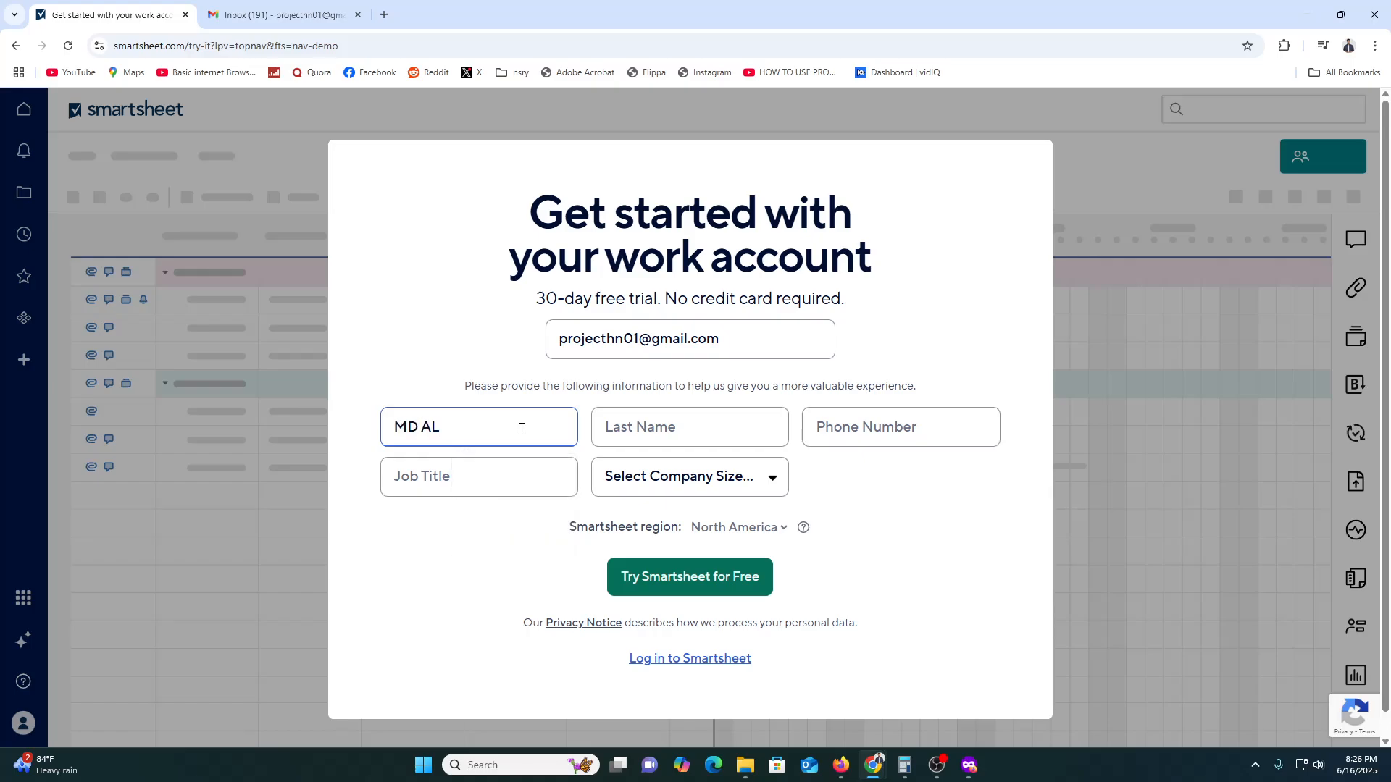
click(665, 428)
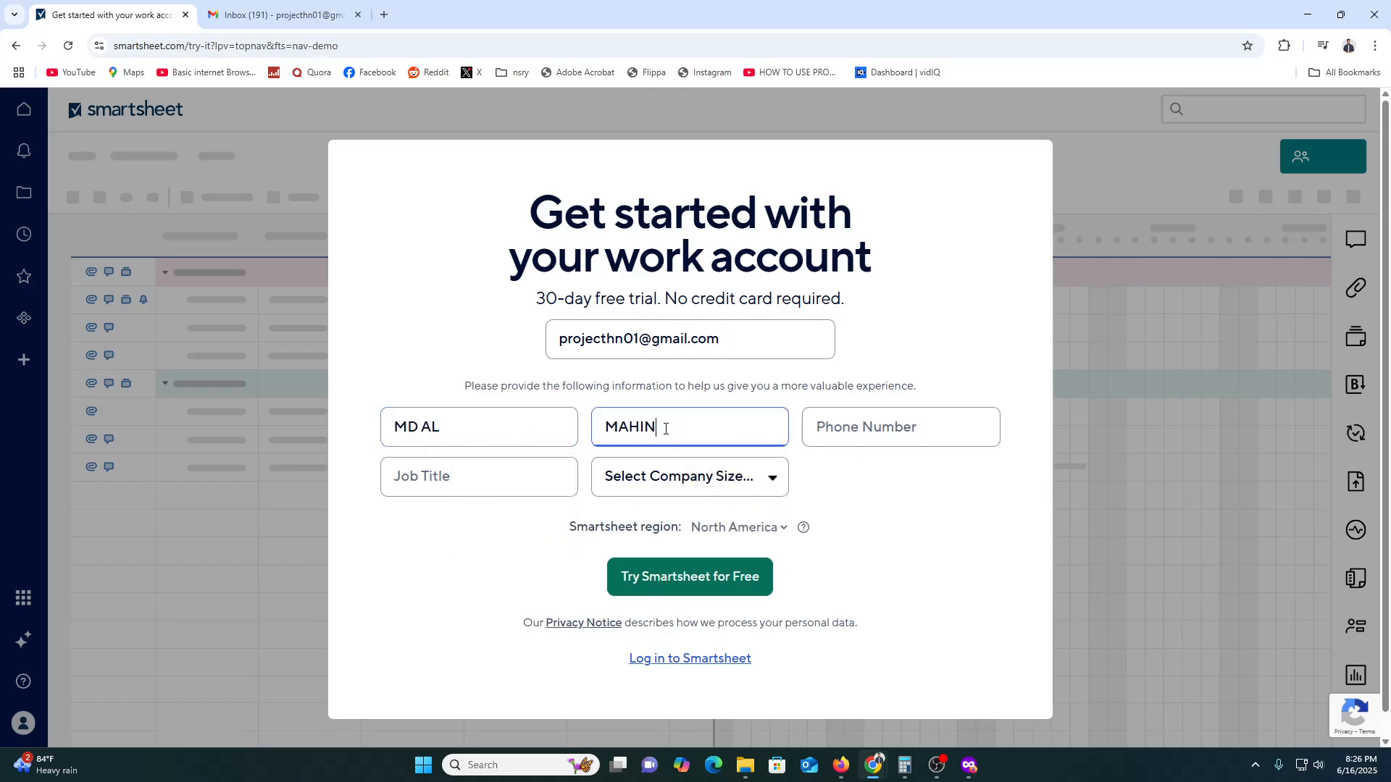
click(903, 439)
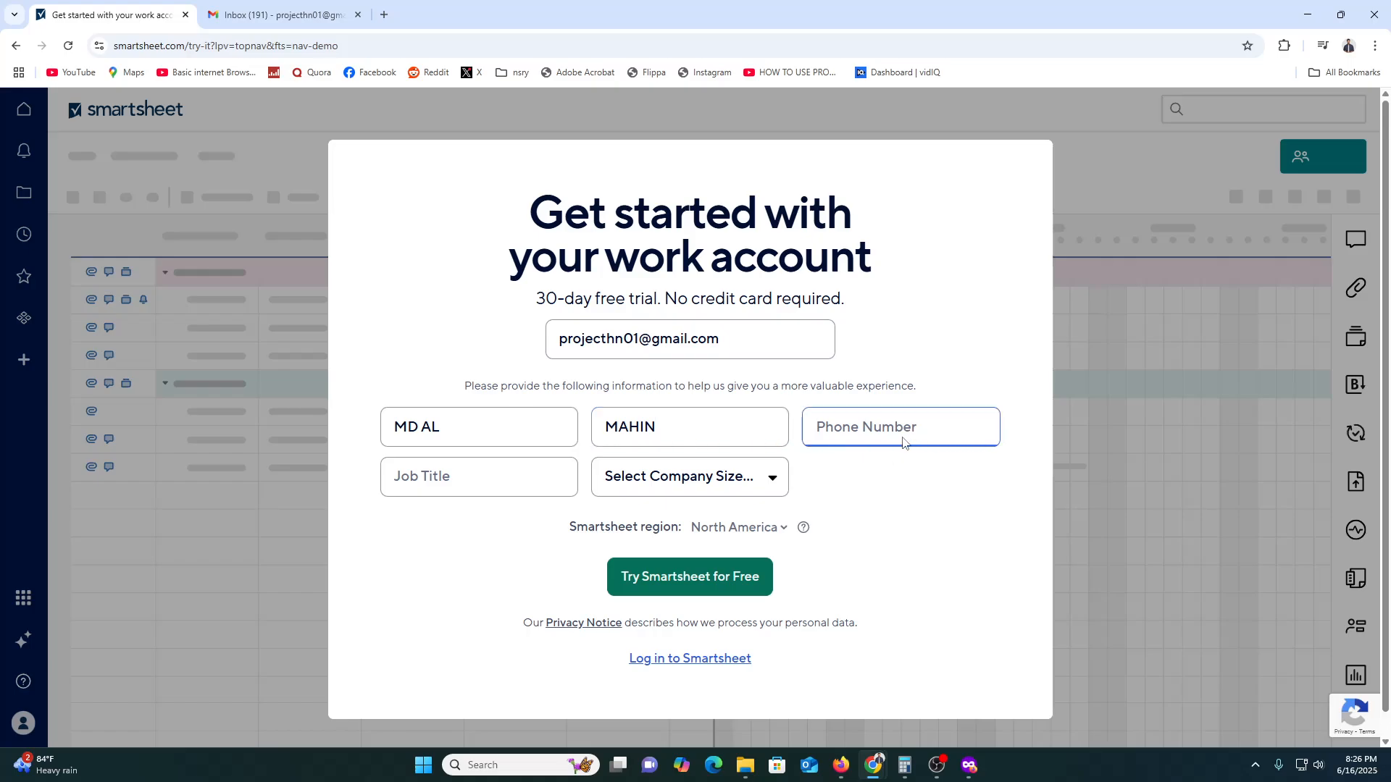
- Enter CEO as the job title and submit the free trial form
click(487, 474)
text(CEO)
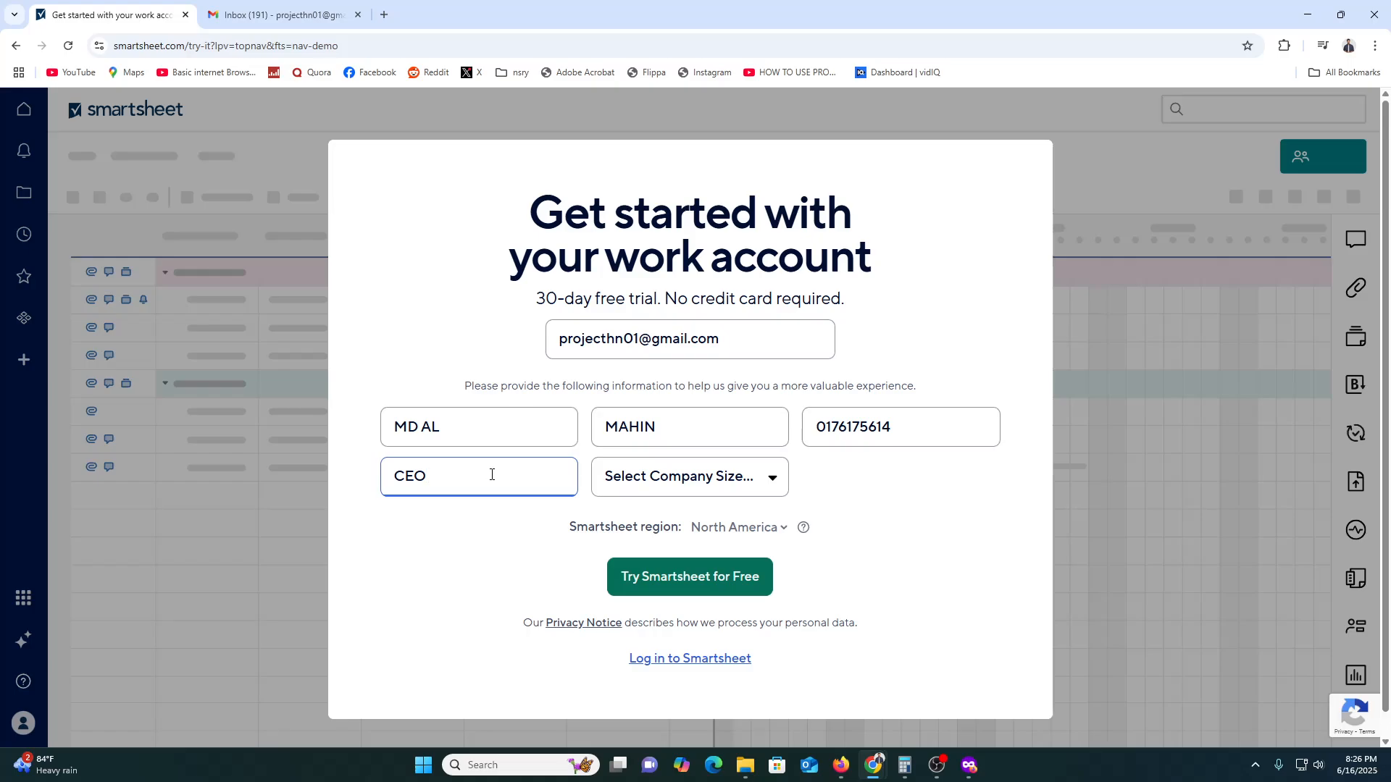
click(634, 577)
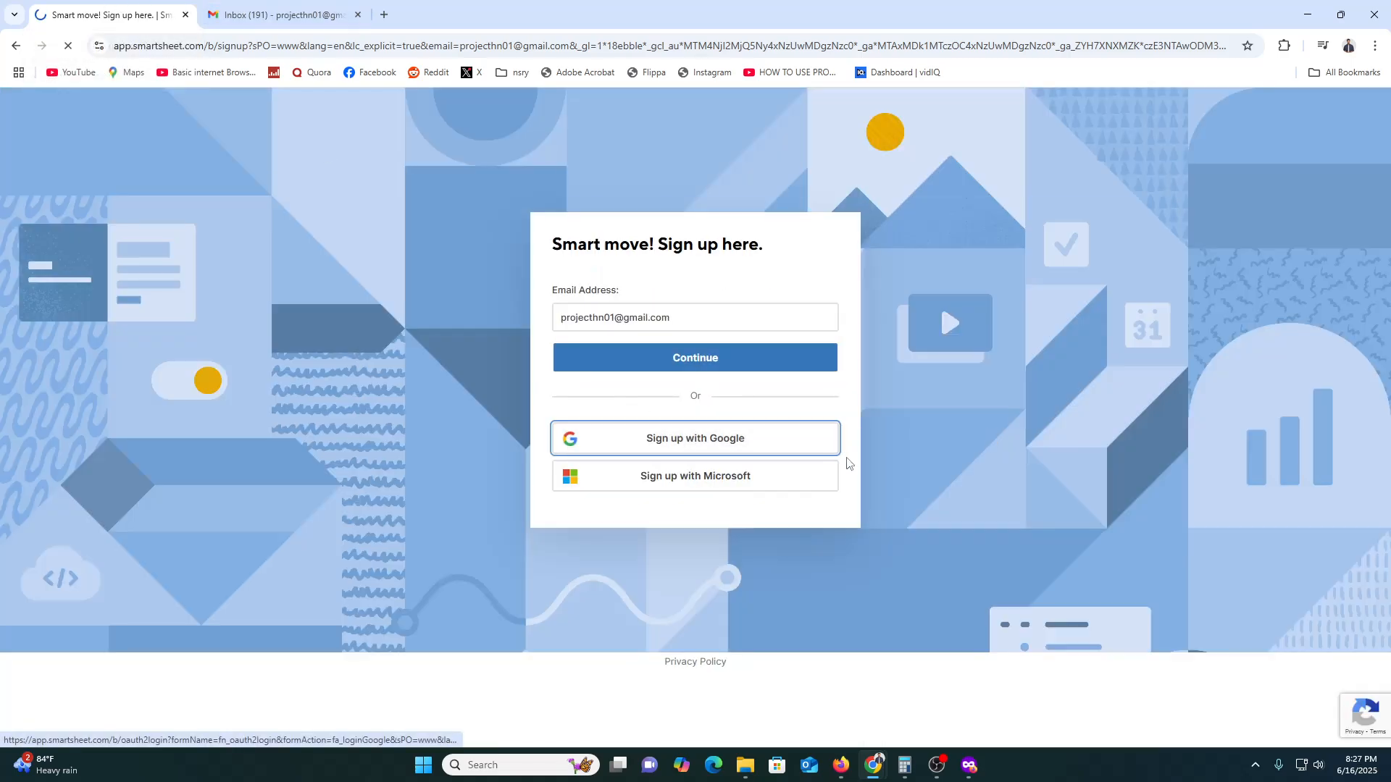
- Sign up with Google, approving sign-in with the displayed account, and close the Gmail tab
click(694, 446)
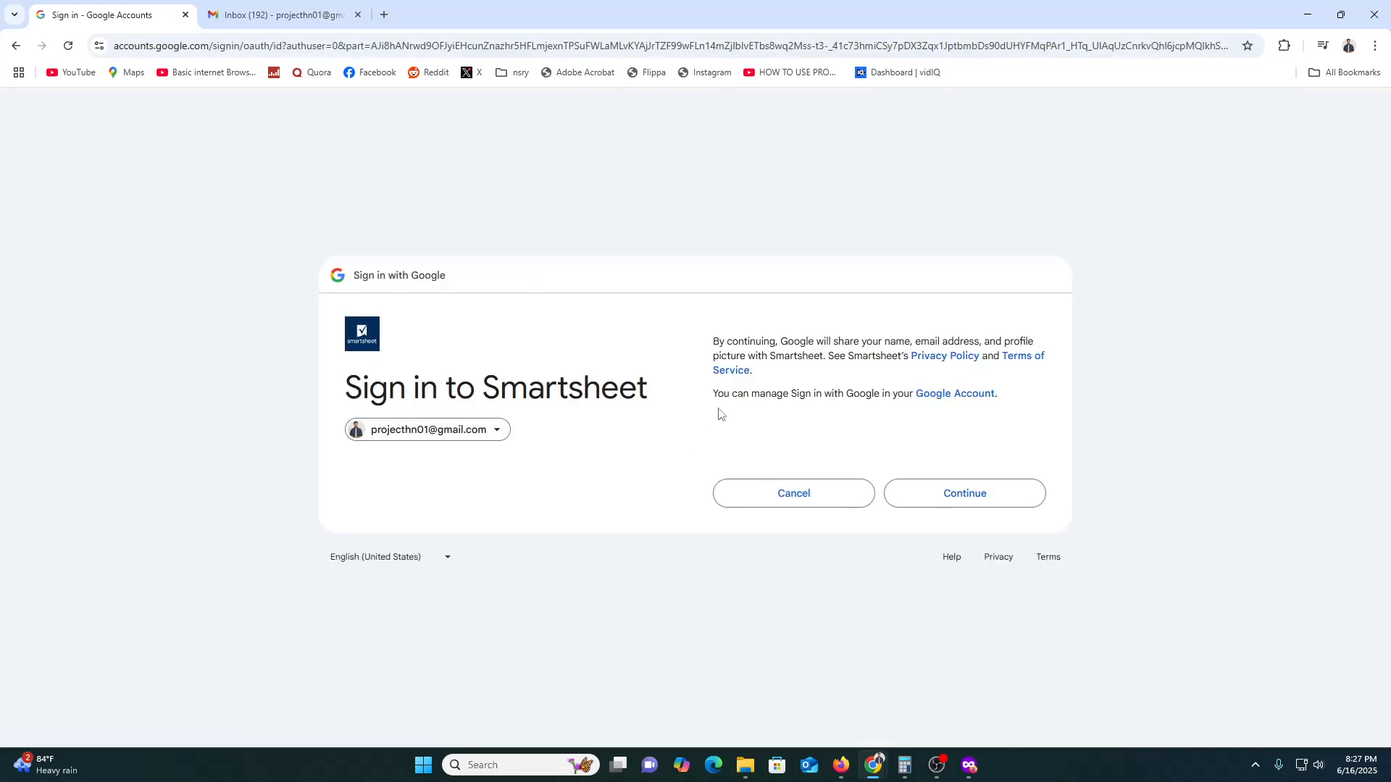
click(947, 492)
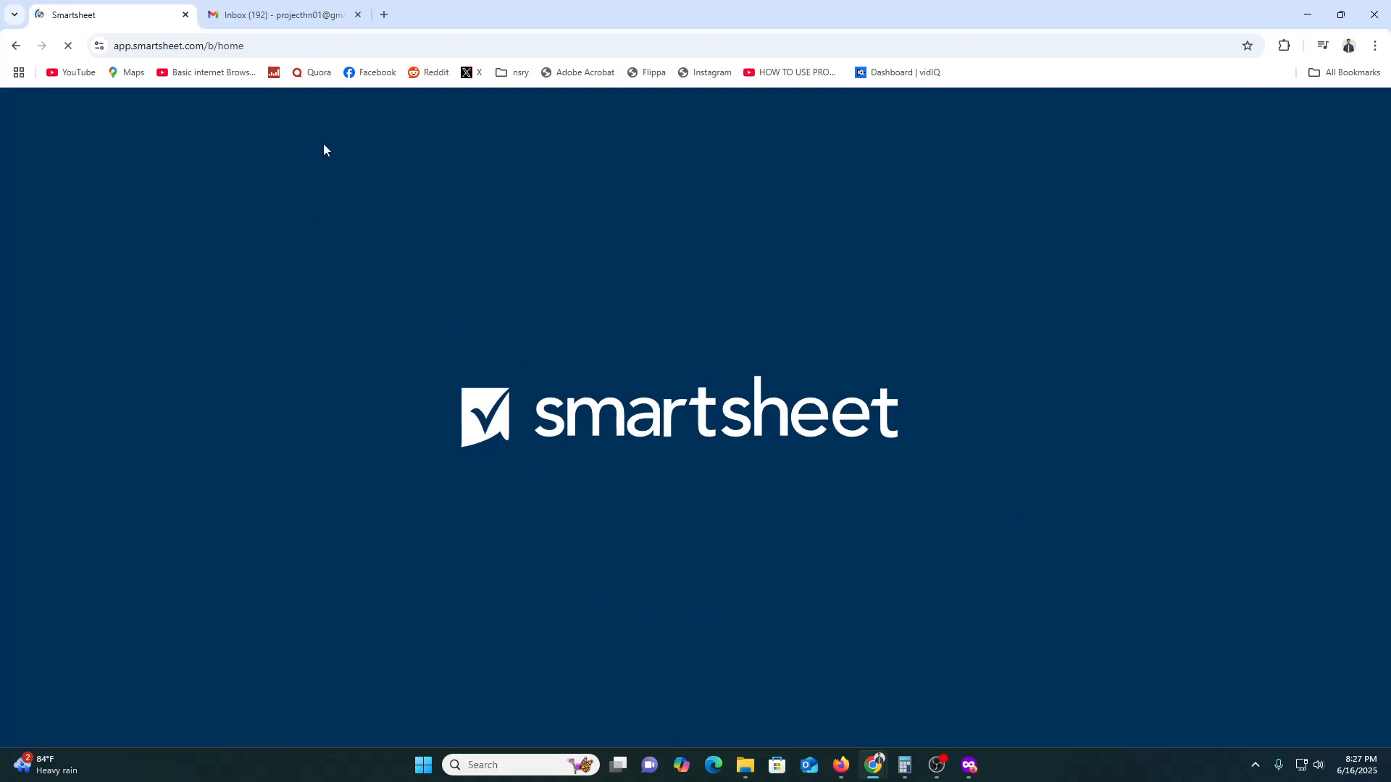
click(358, 15)
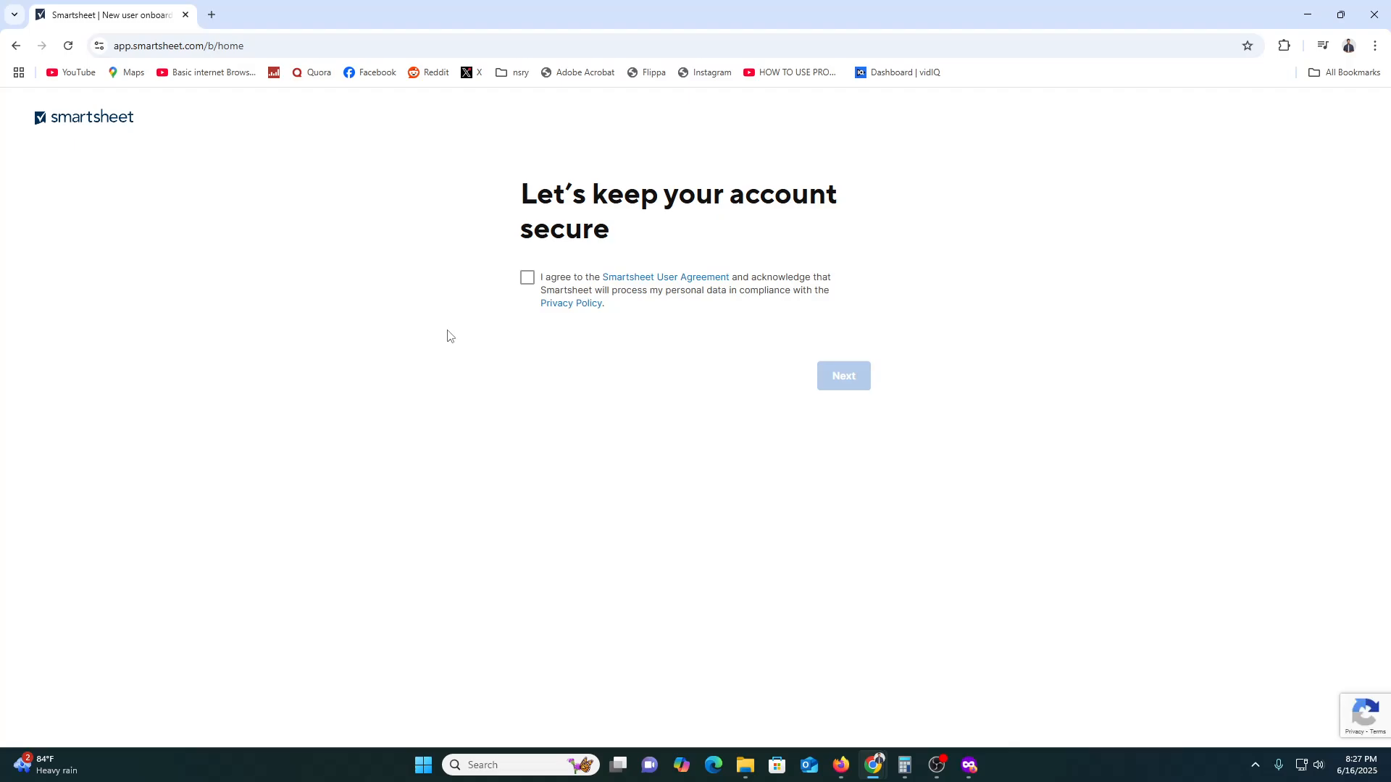
- Accept the Smartsheet User Agreement and complete the image verification by selecting pictures with cars
click(527, 279)
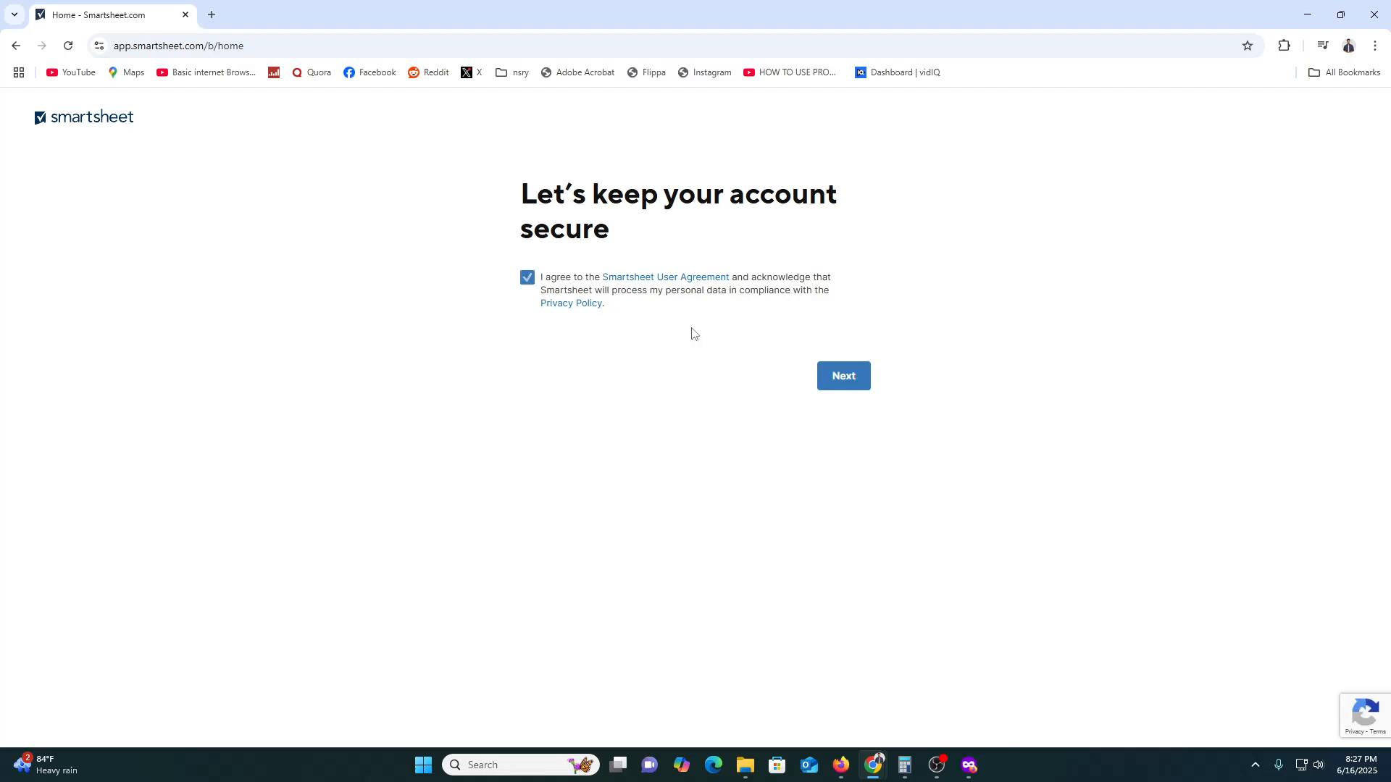
click(844, 387)
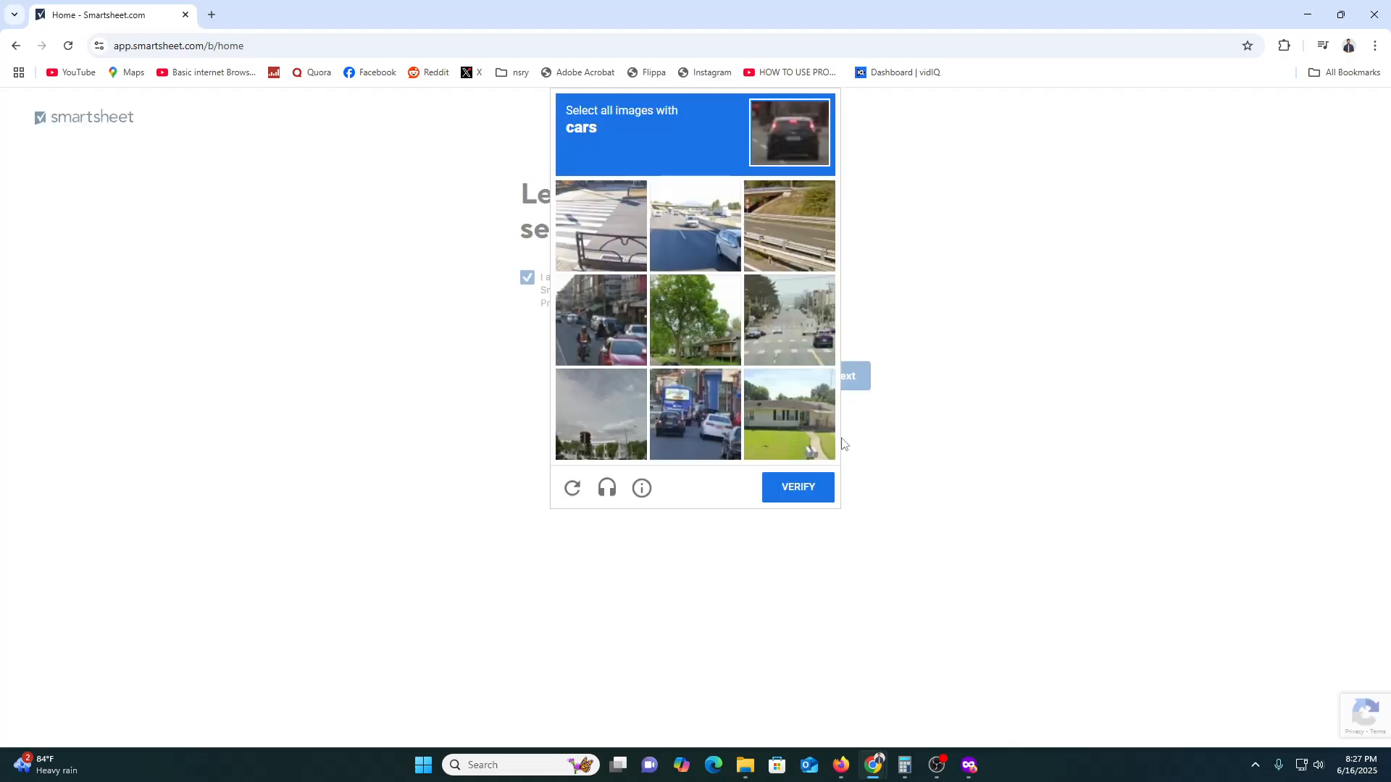
click(635, 327)
click(682, 408)
click(696, 227)
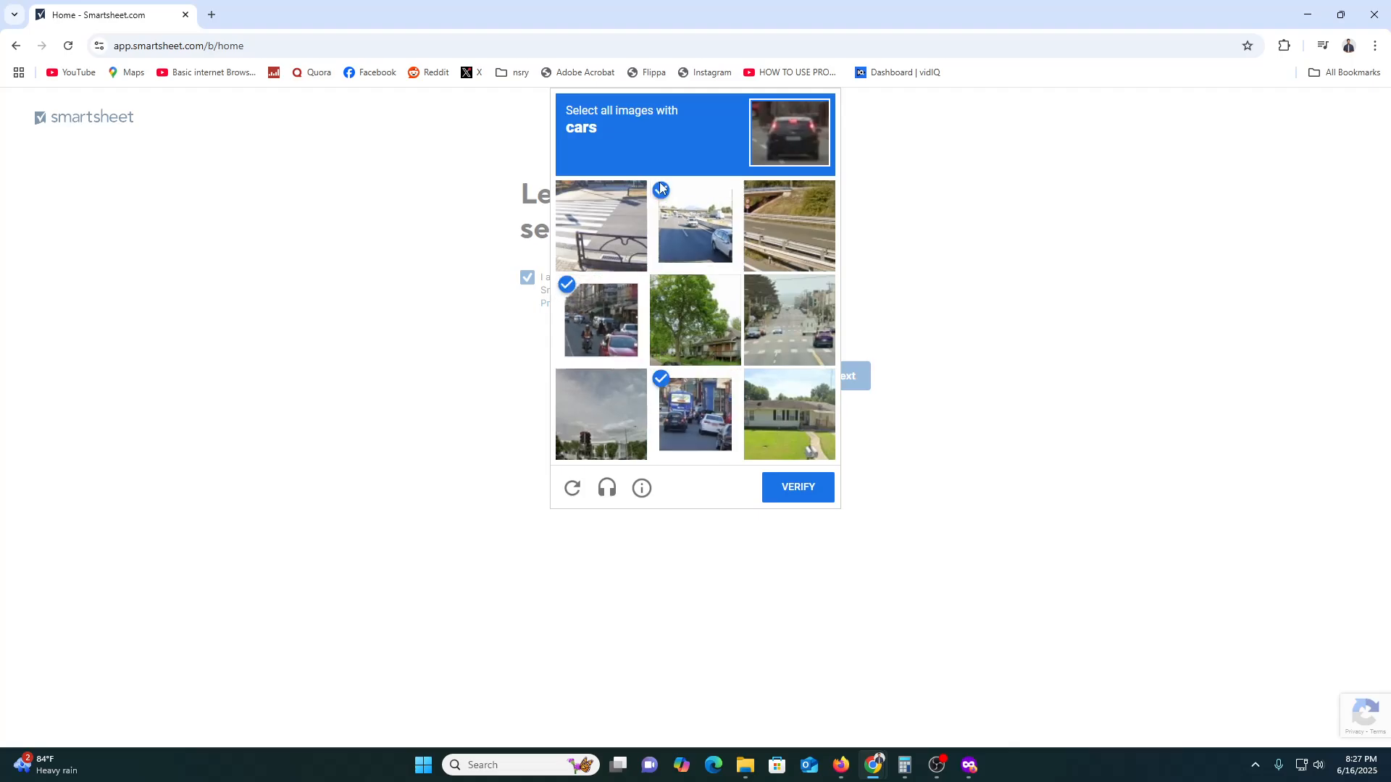
click(799, 486)
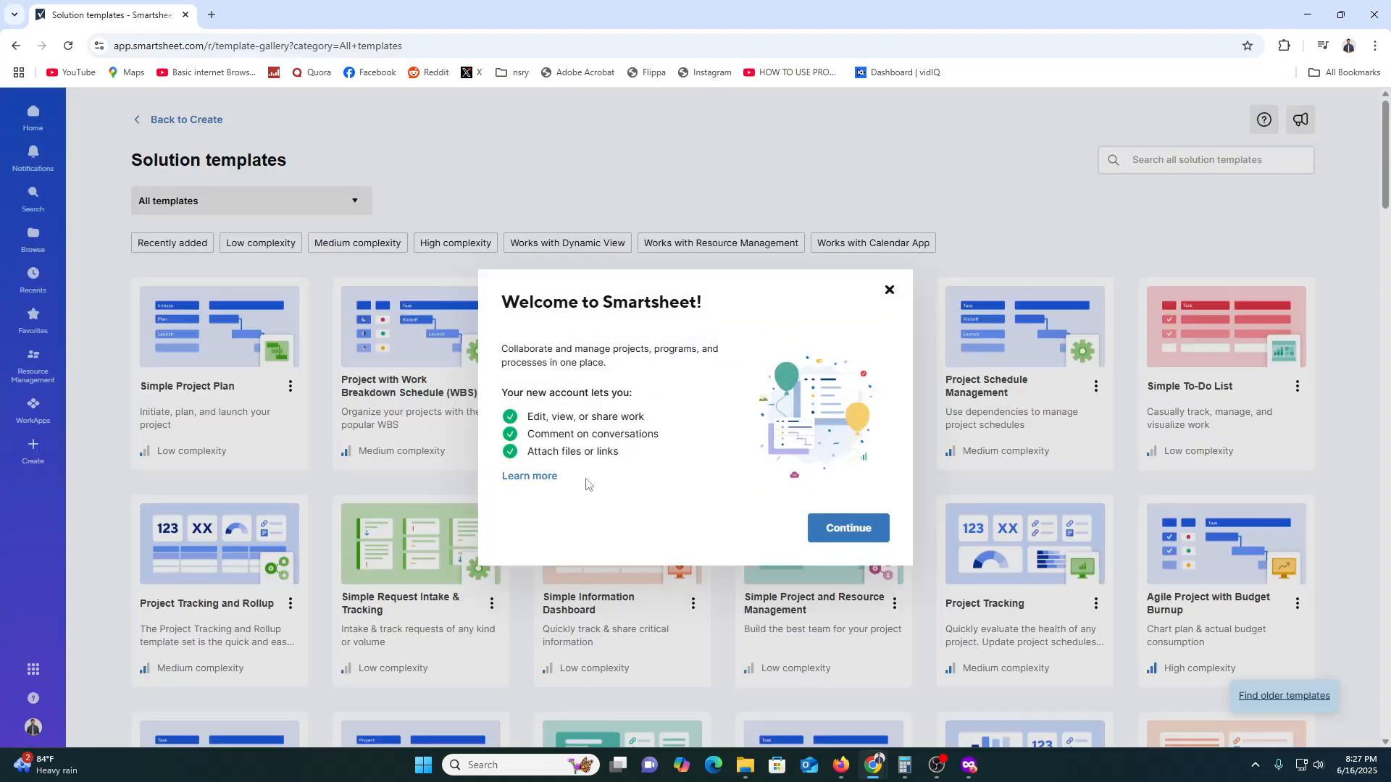
- Dismiss the welcome message and go to the Smartsheet home page
click(847, 527)
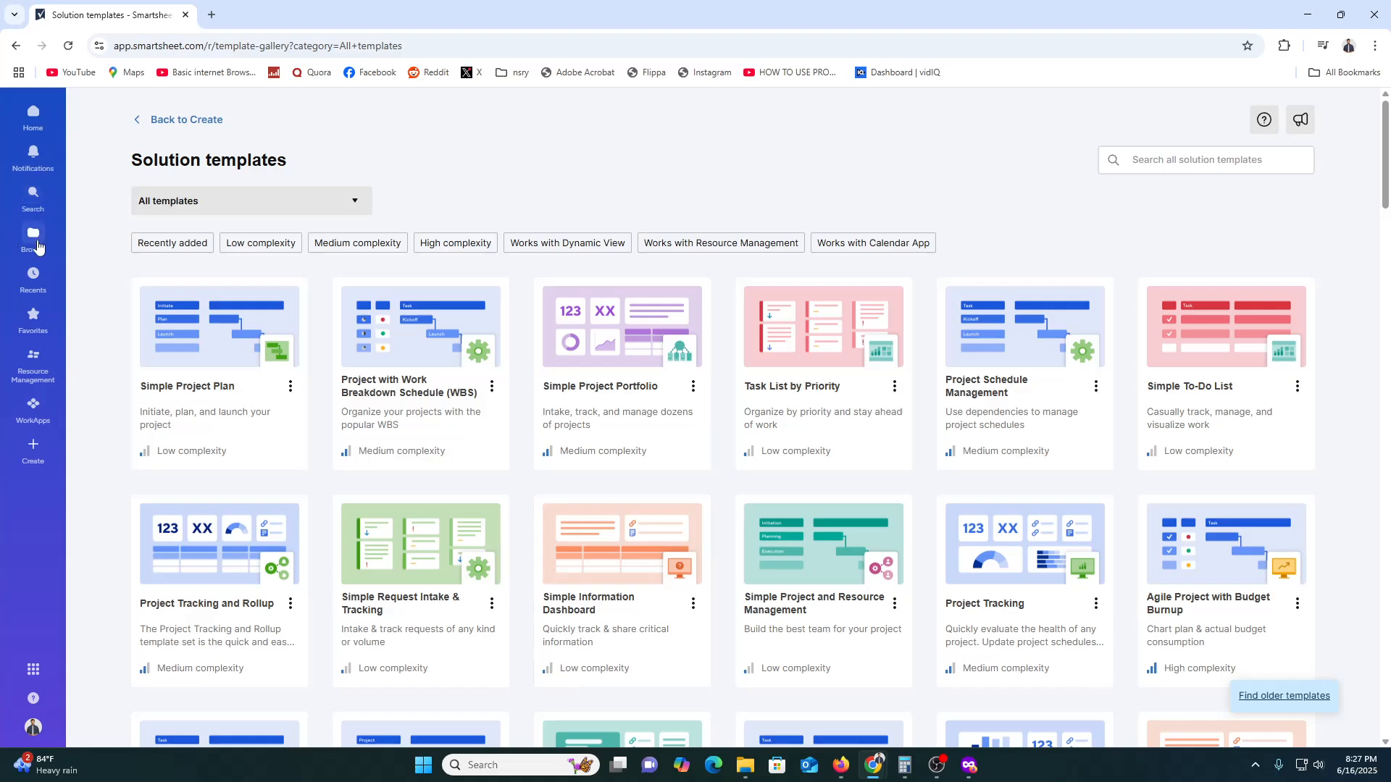
click(33, 113)
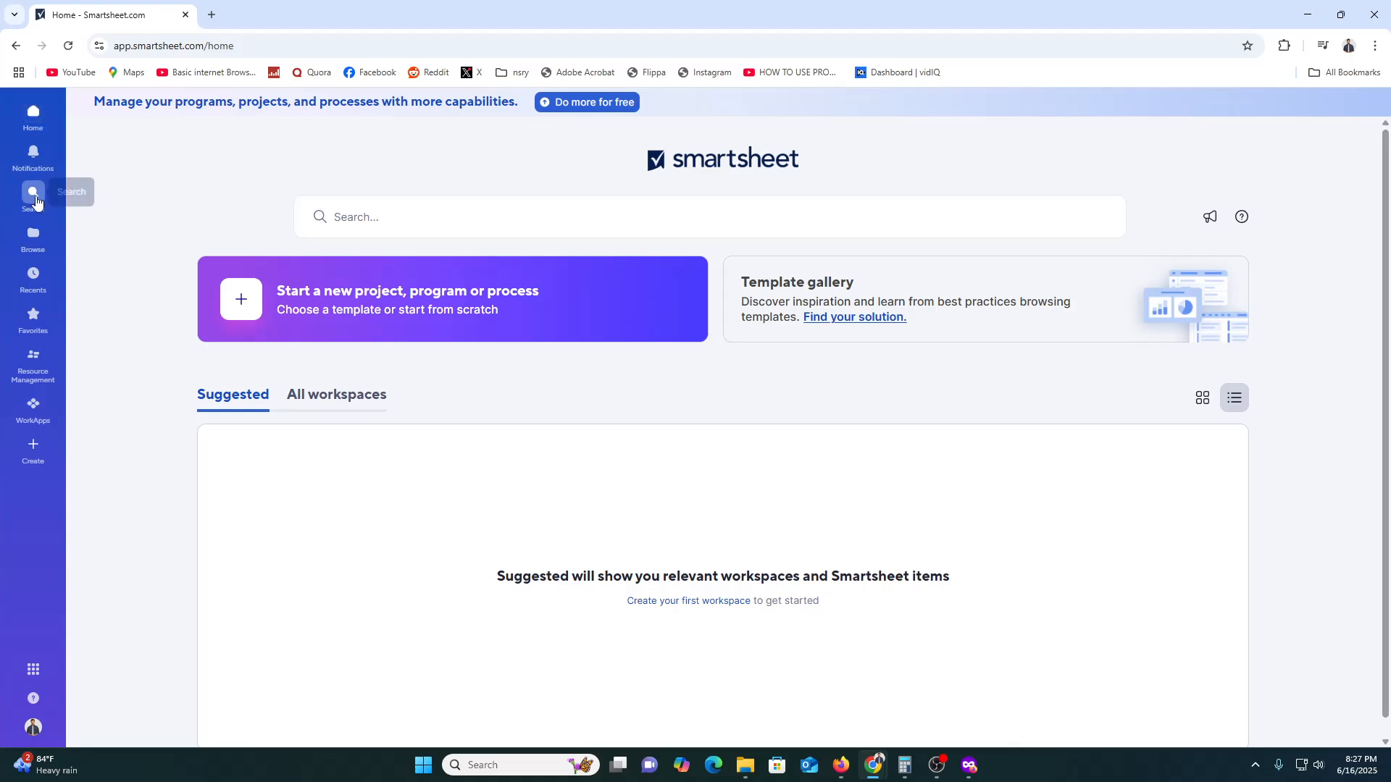
- Look through the notifications and search areas, and browse the workspaces and the Sheets folder
click(34, 154)
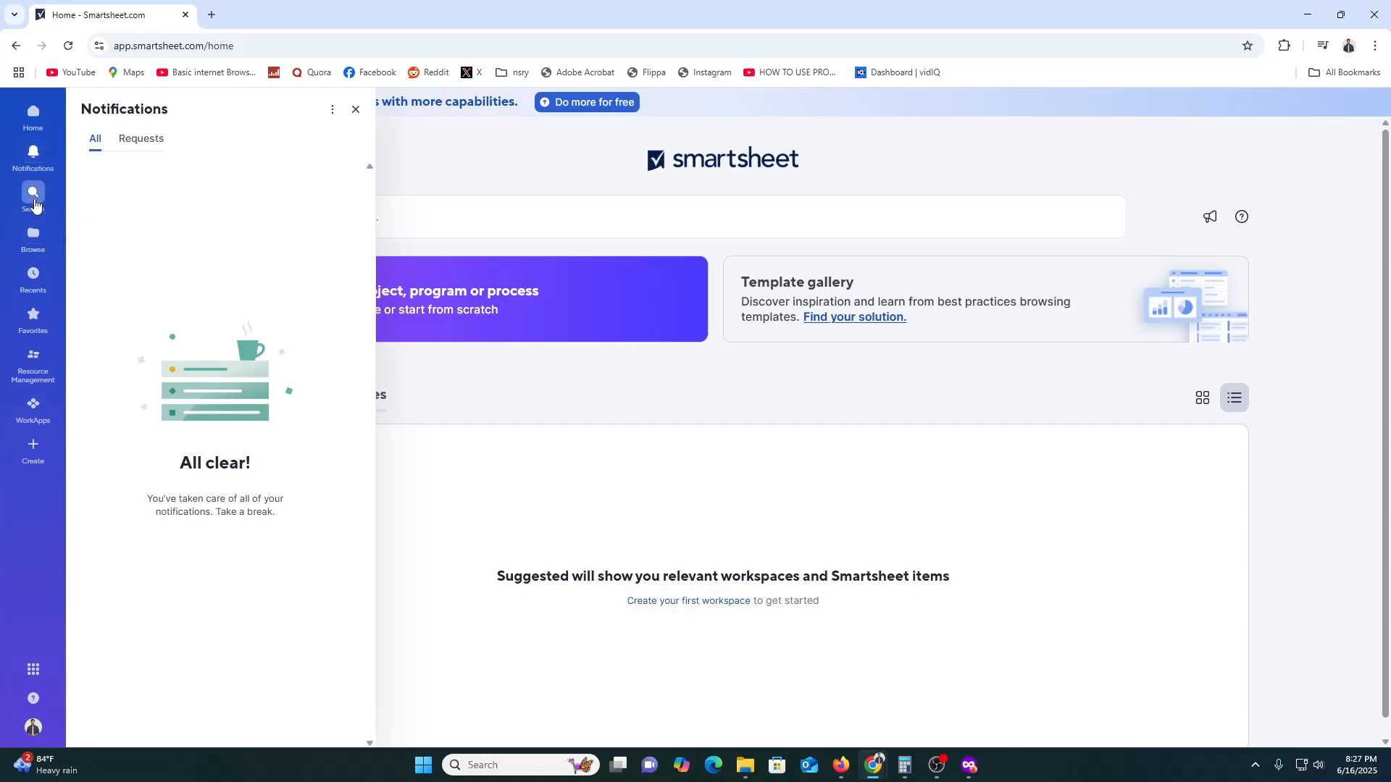
click(33, 195)
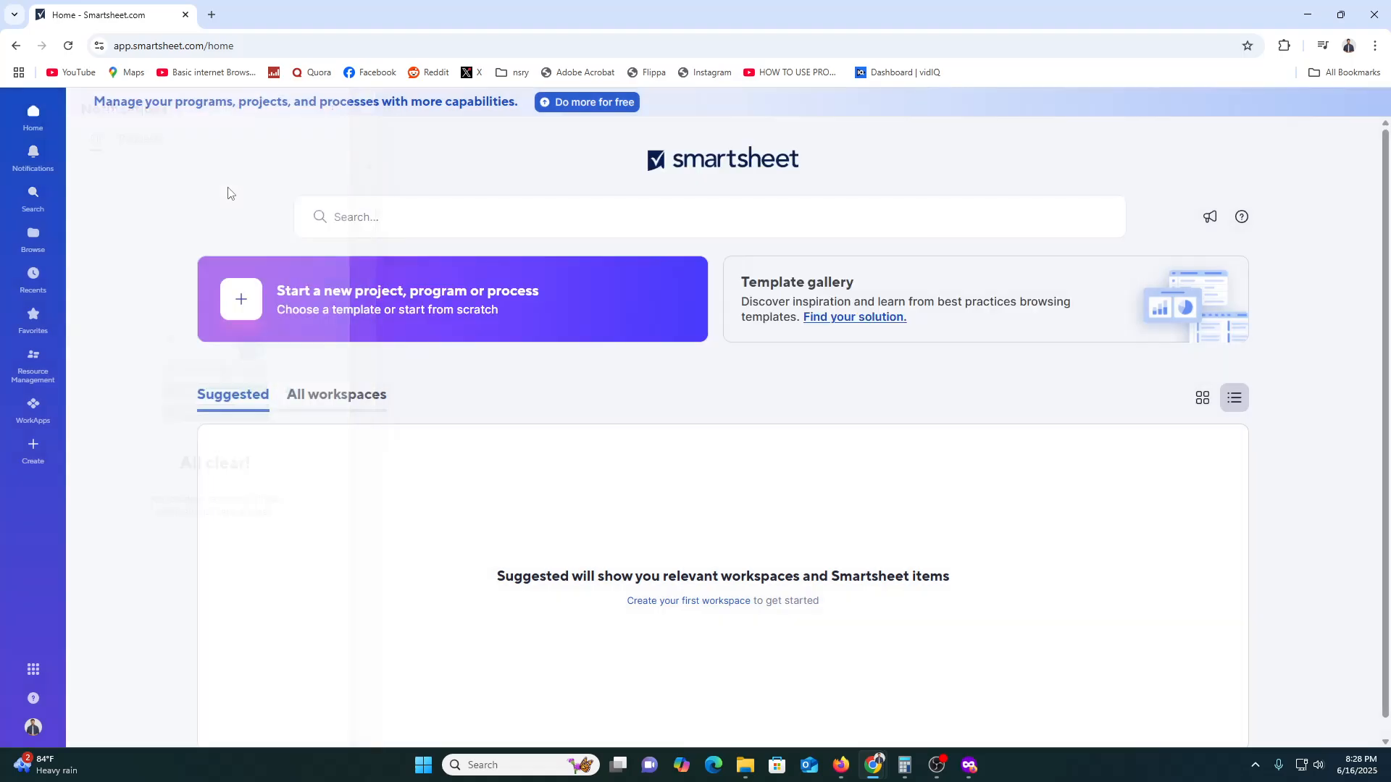
click(31, 233)
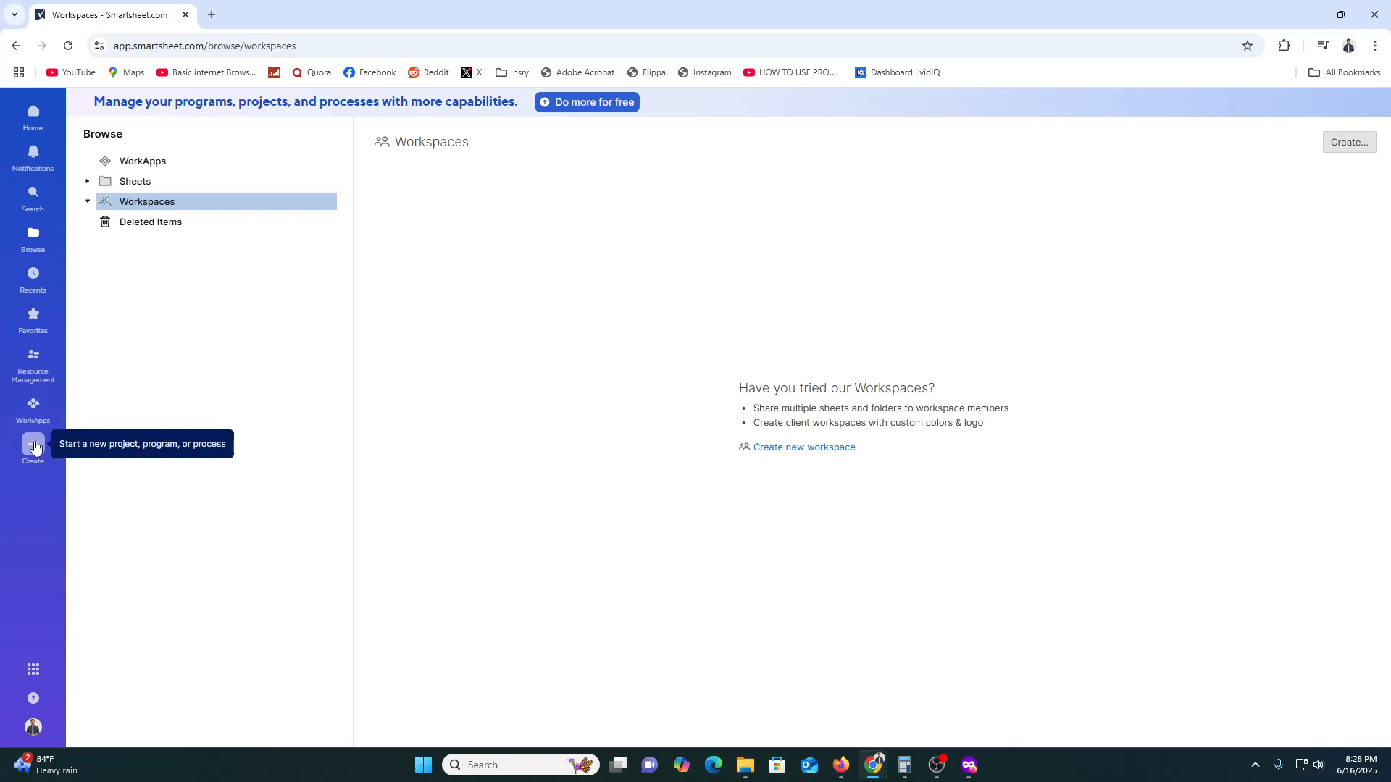
click(131, 182)
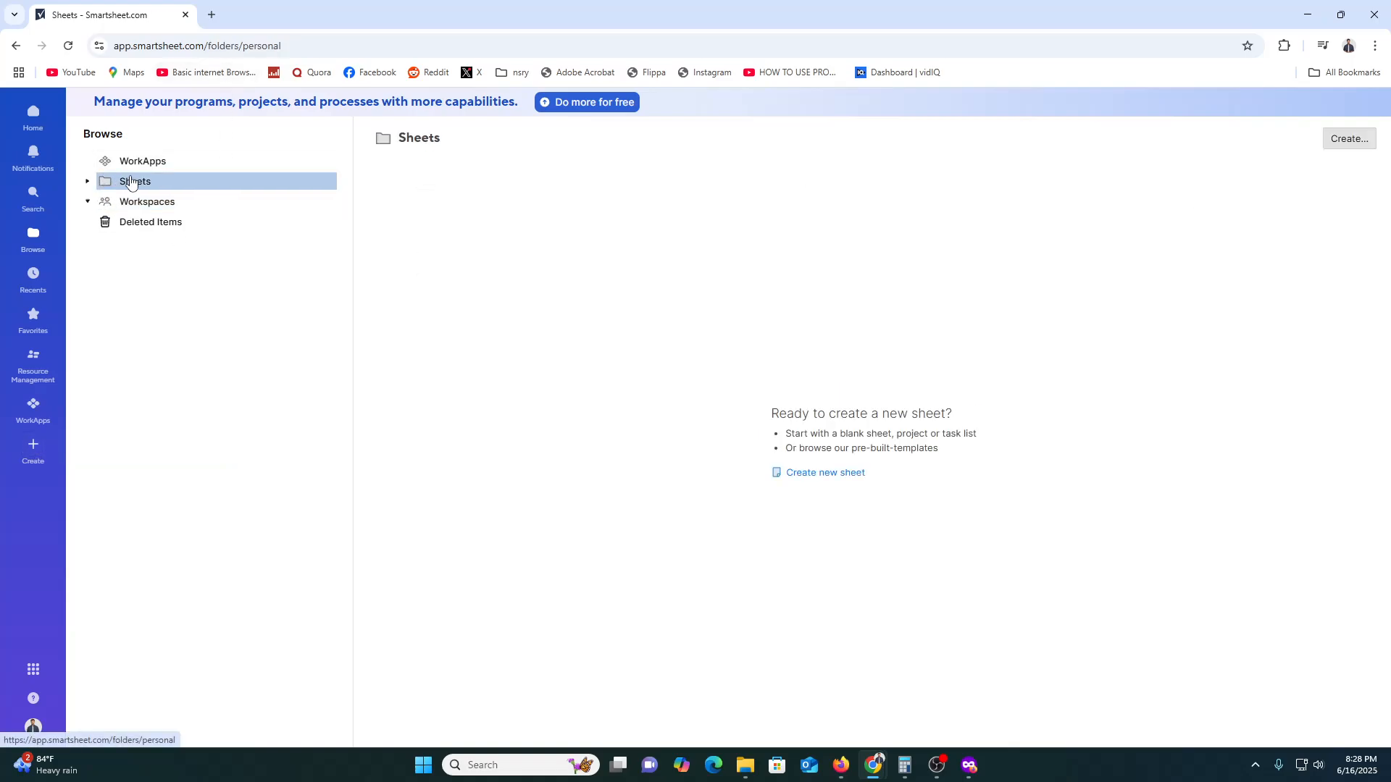
- Return to the home page, view all workspaces, and open the template gallery
click(32, 123)
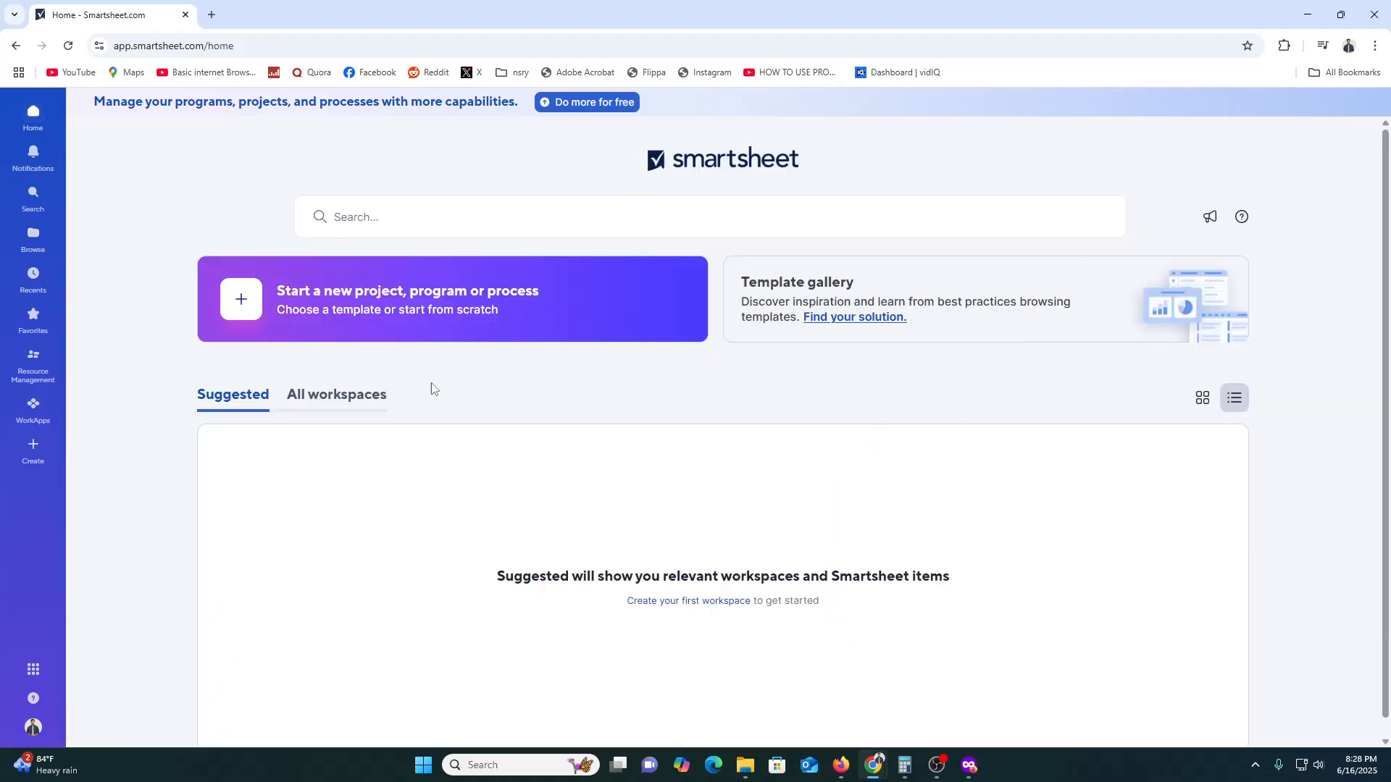
click(319, 395)
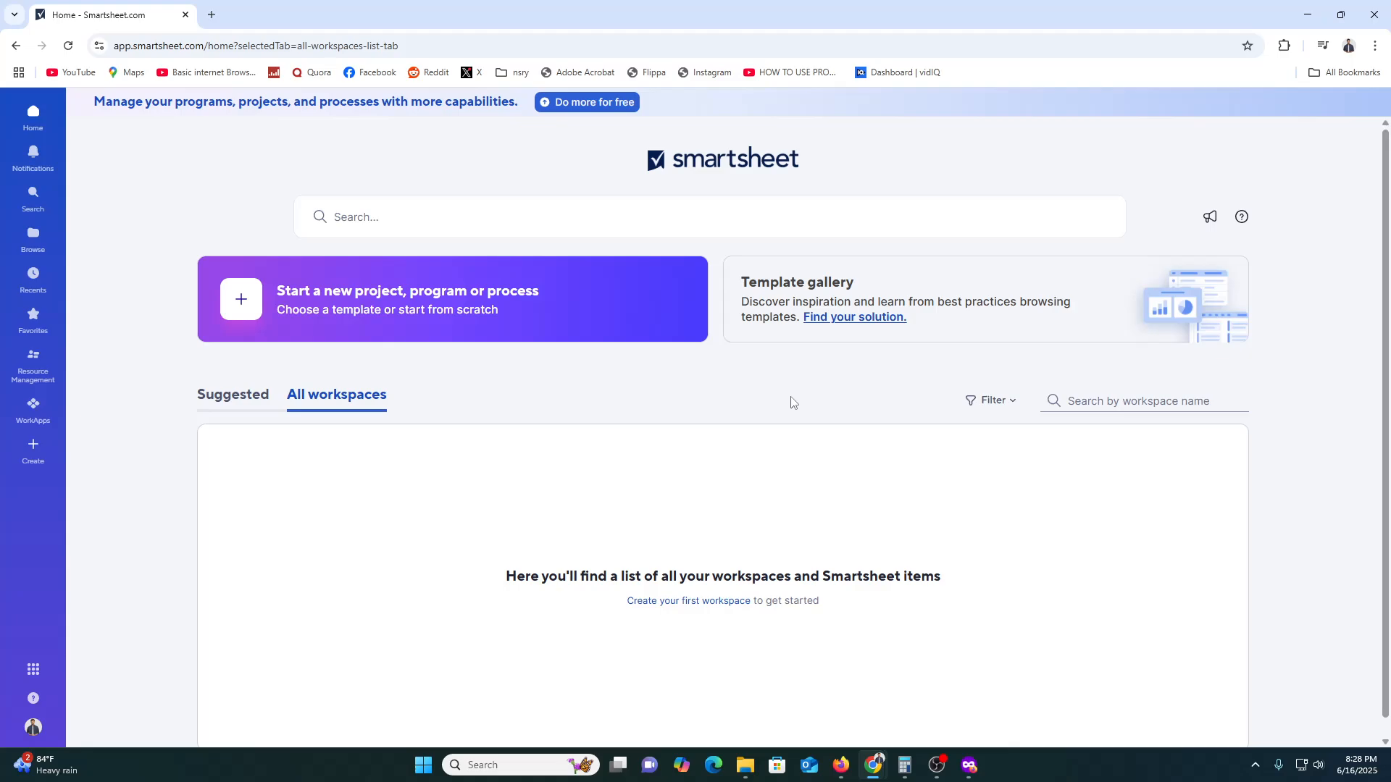
click(873, 318)
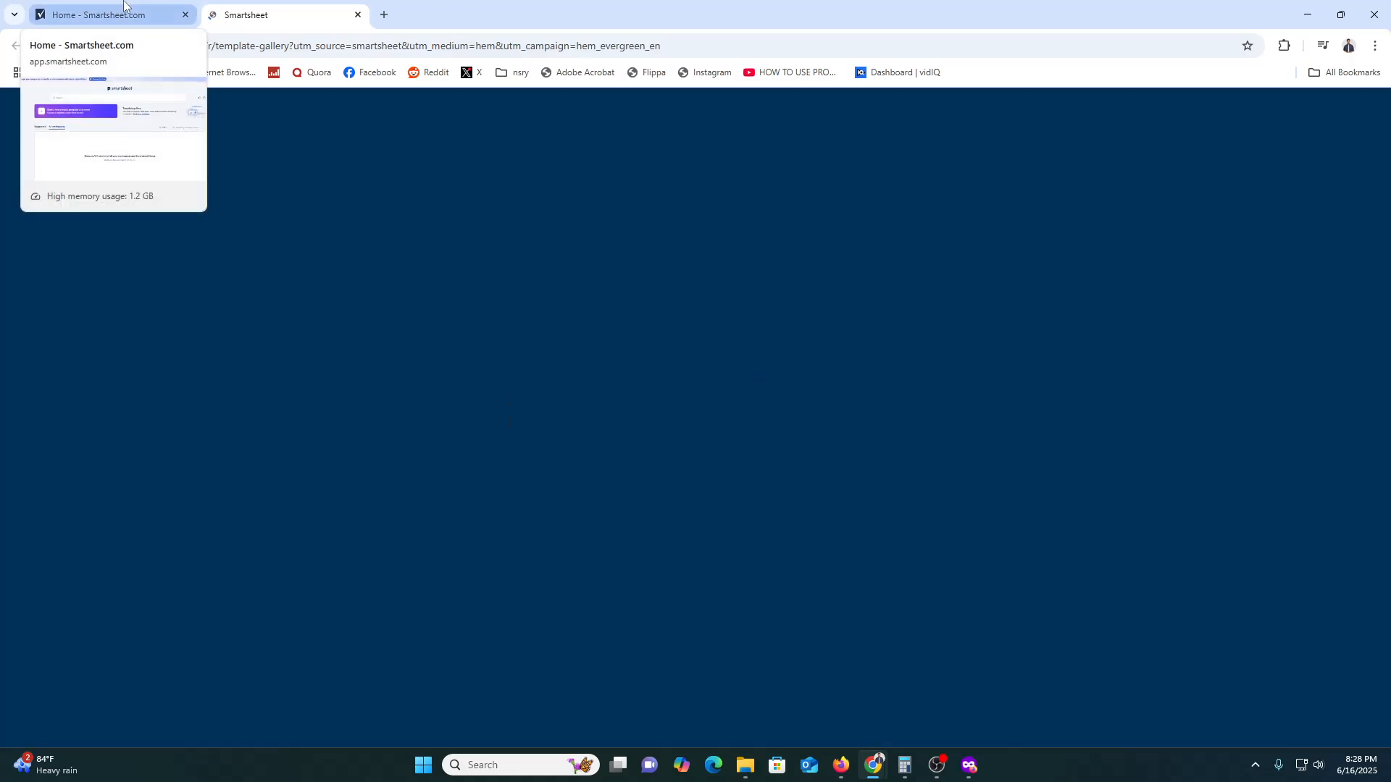
click(123, 4)
click(358, 5)
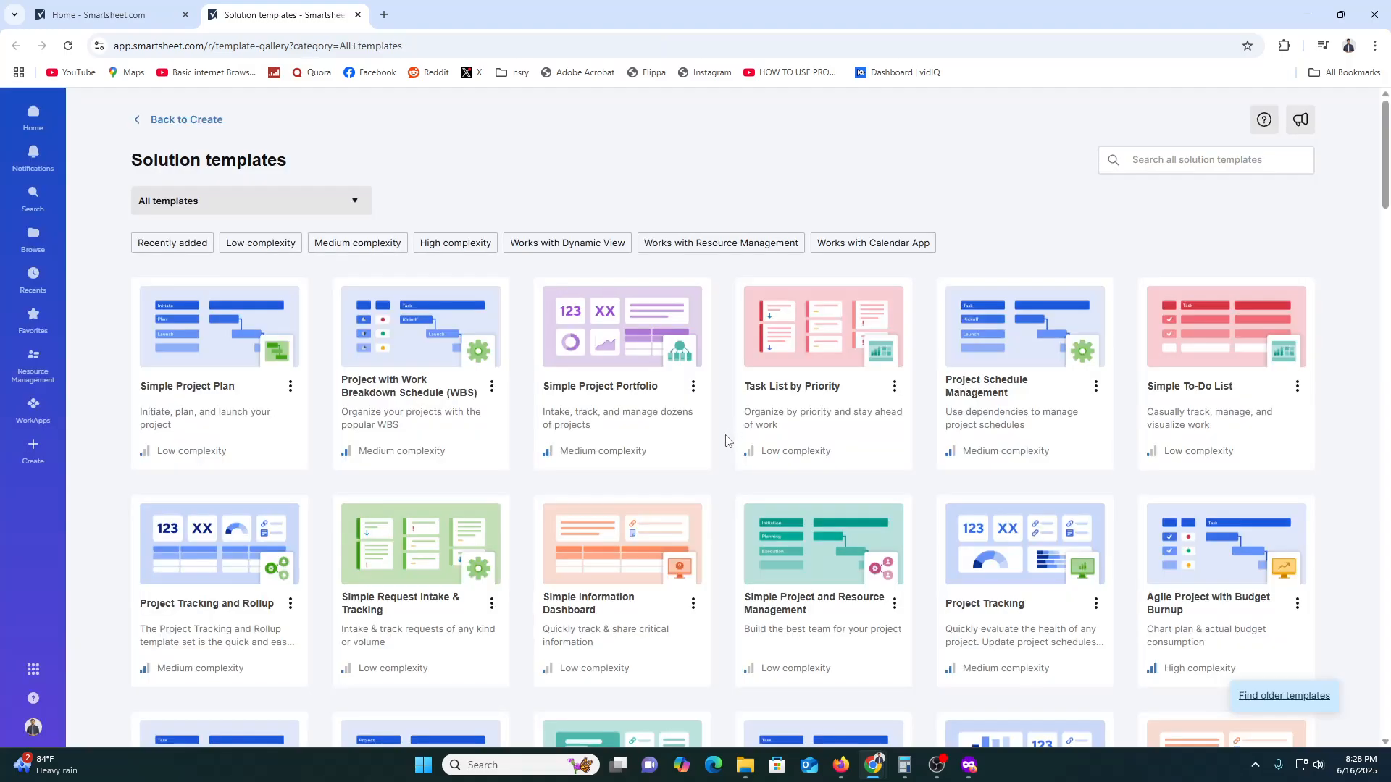
- Preview the Simple Project Plan template's checklist in the enlarged view, read through its steps, and return to the template list
click(217, 342)
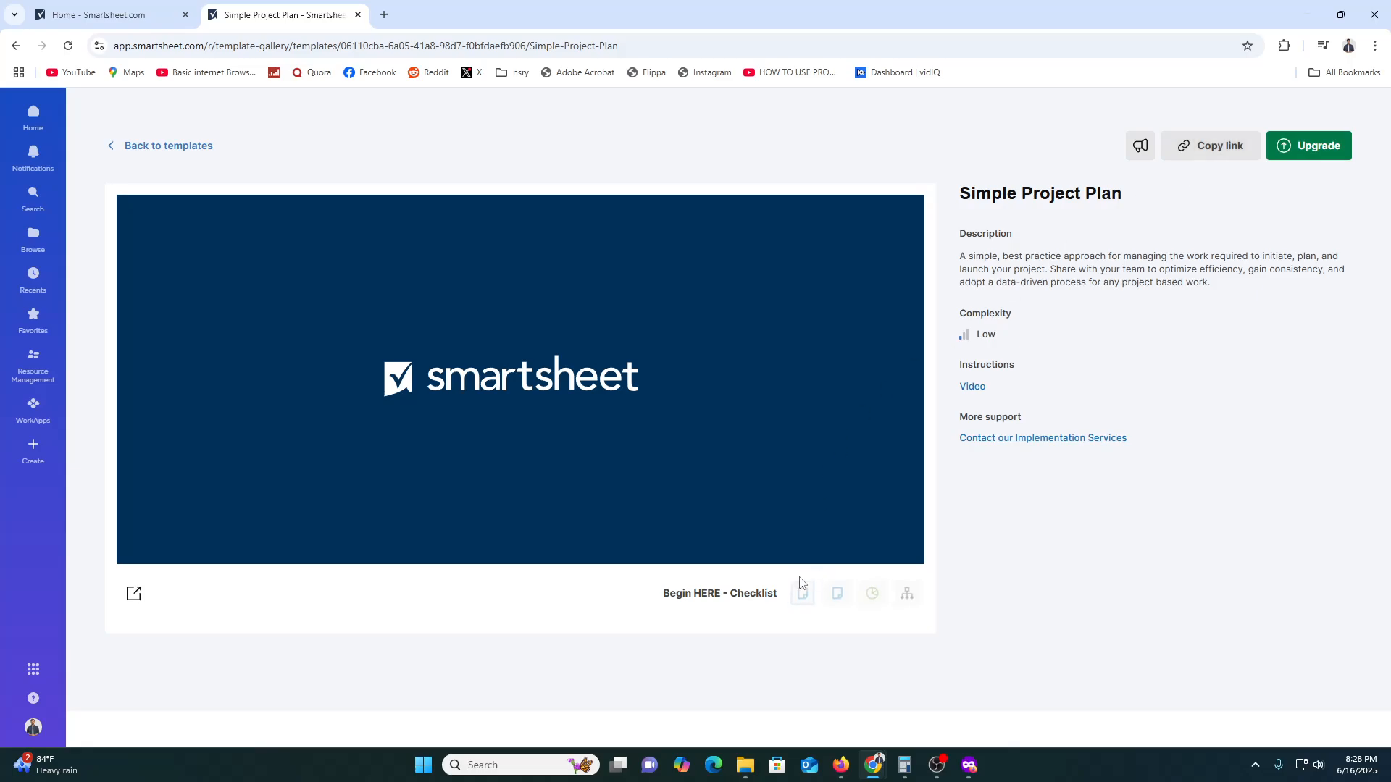
click(133, 594)
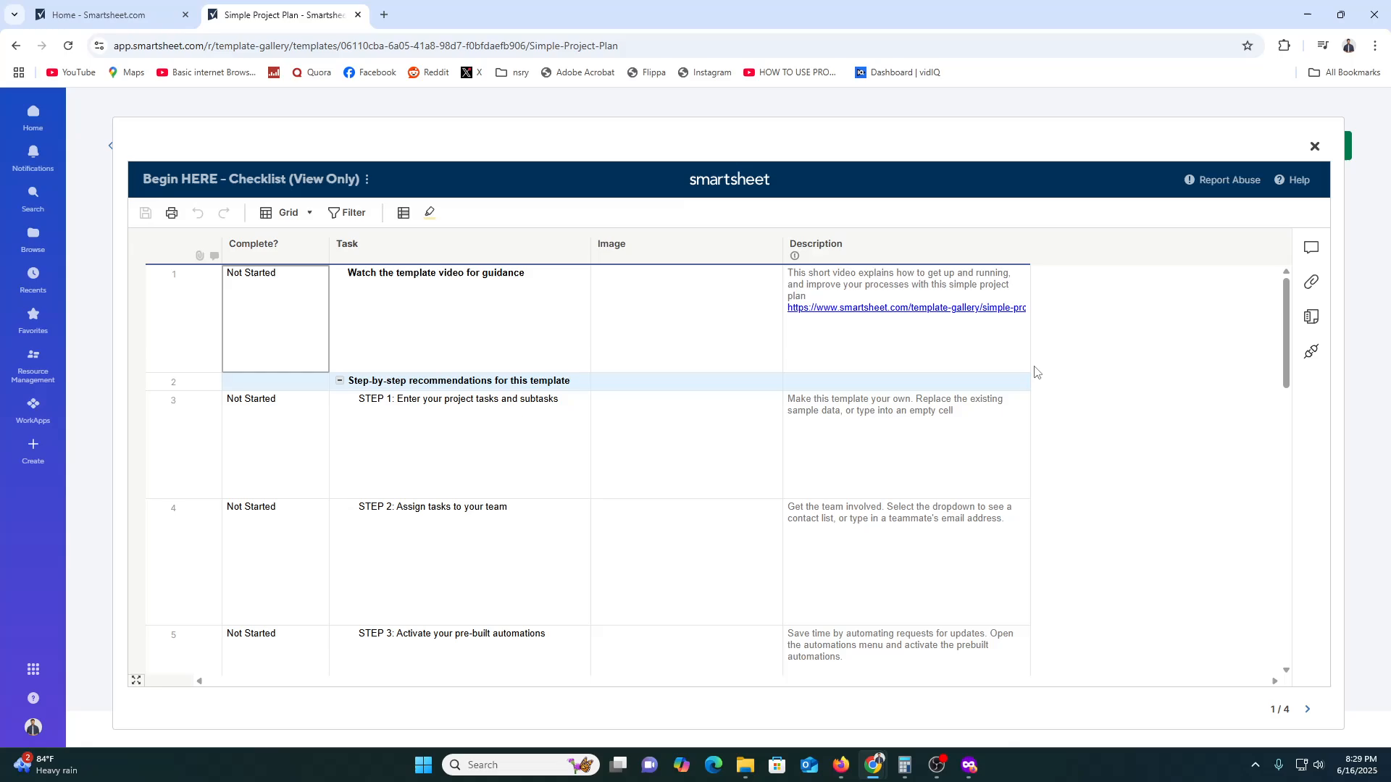
scroll(1098, 376, down, 5)
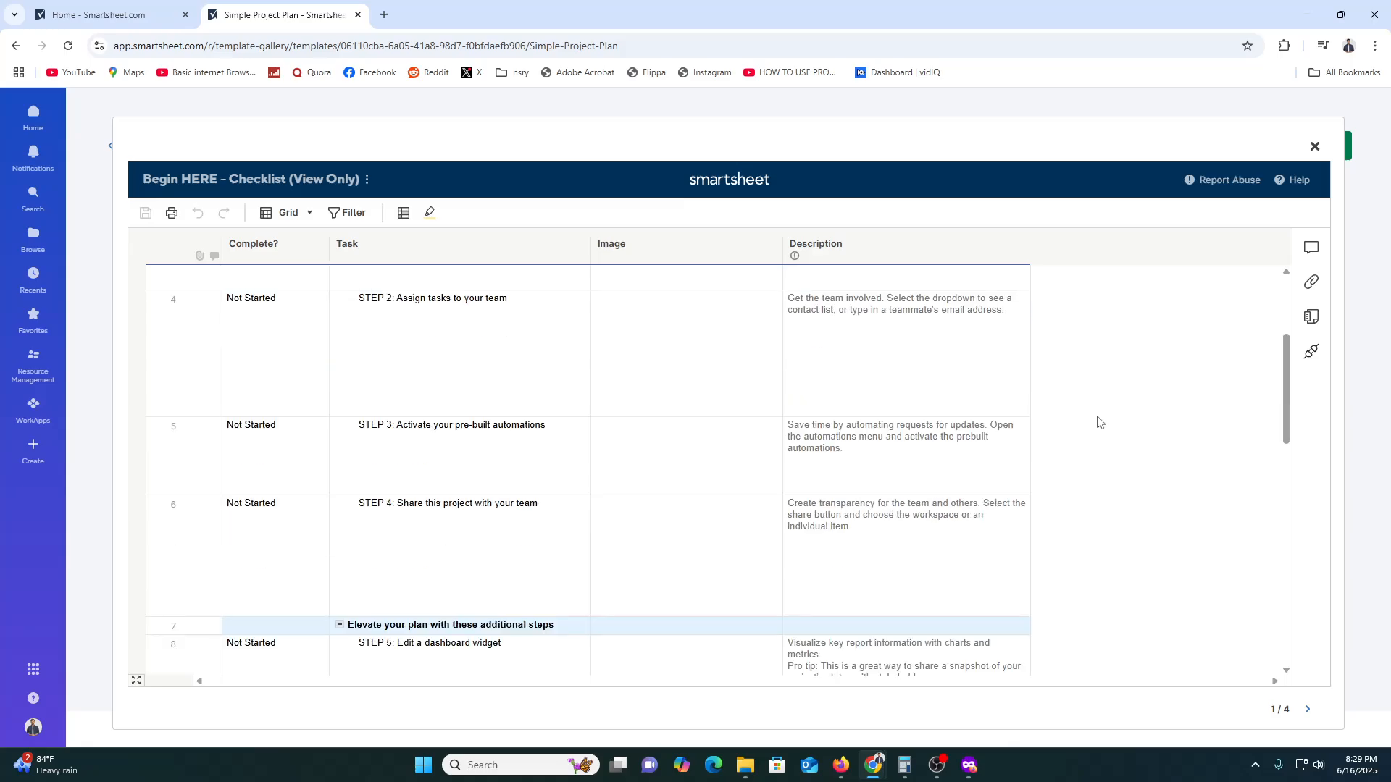
scroll(1097, 416, up, 5)
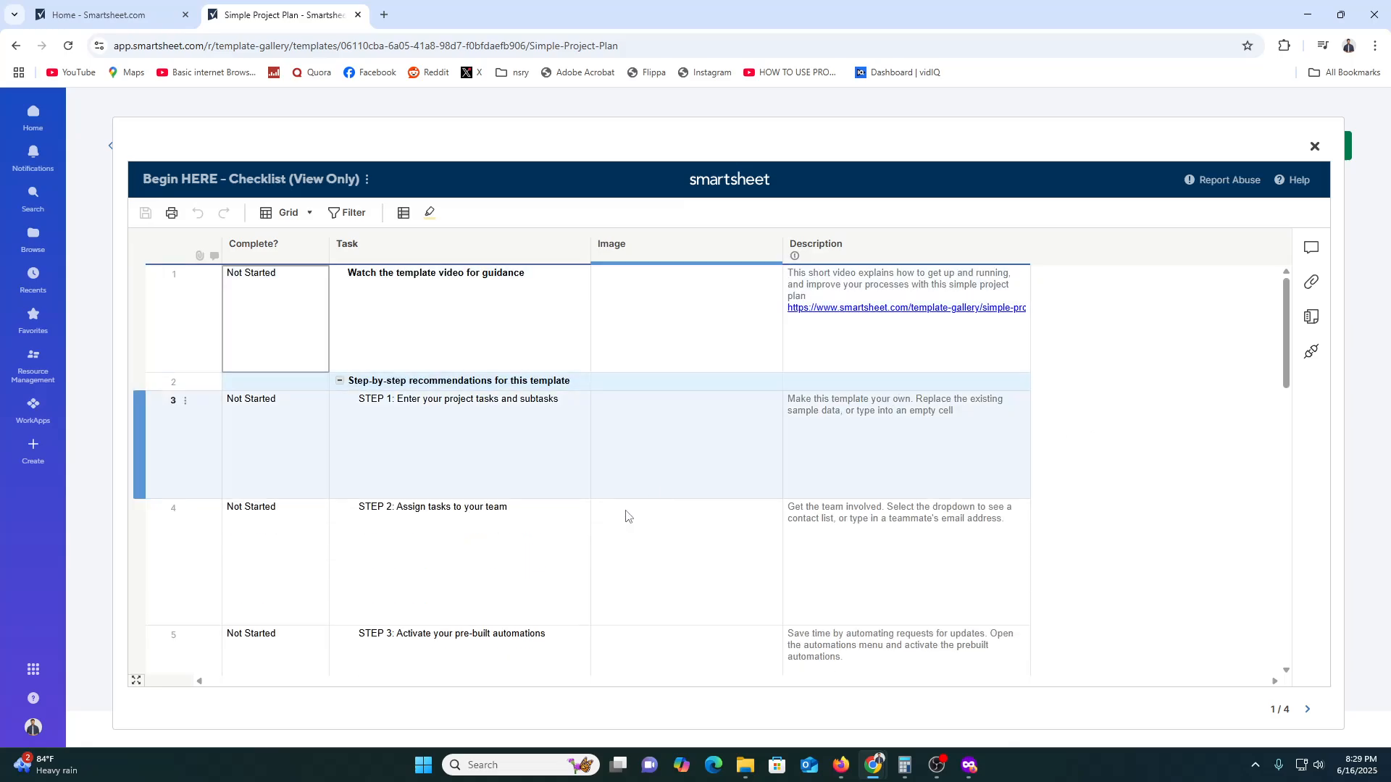
scroll(628, 515, down, 2)
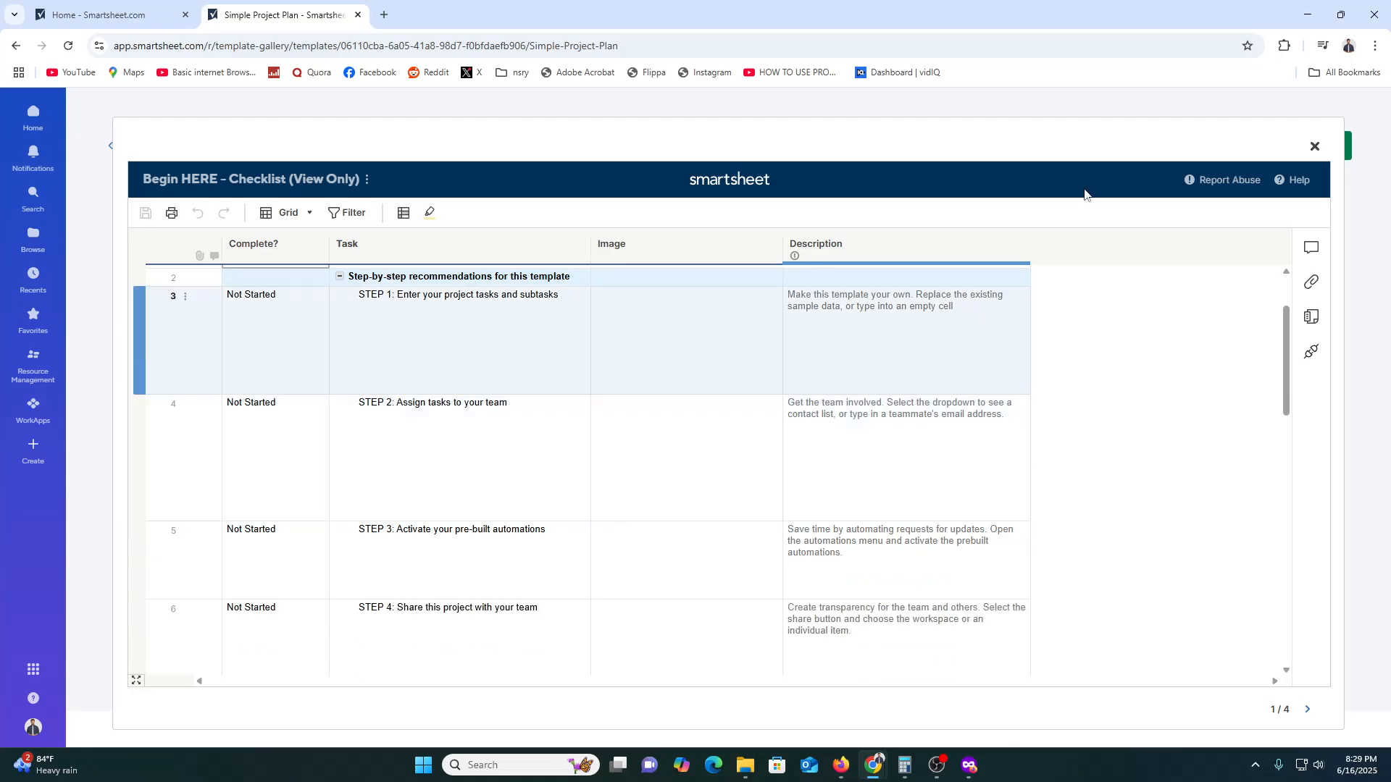
click(1314, 147)
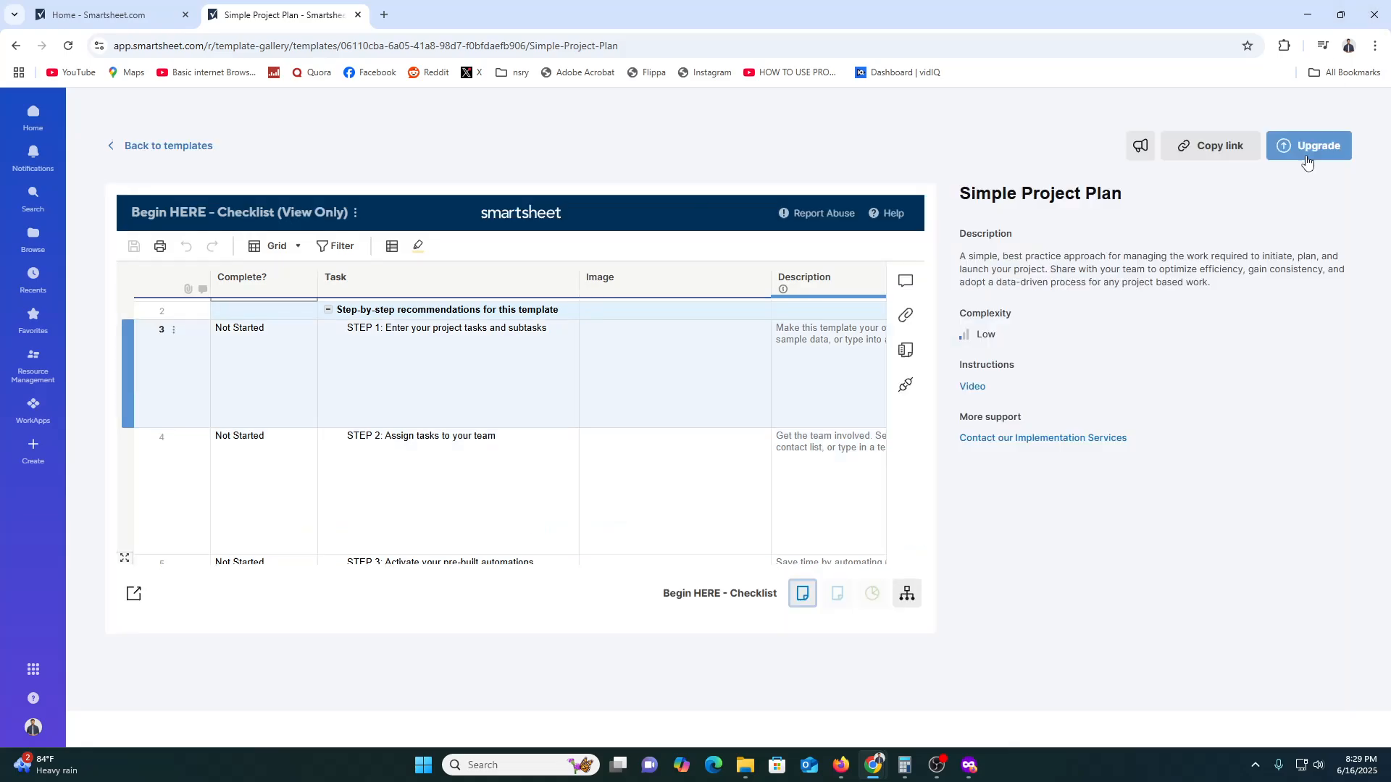
click(120, 152)
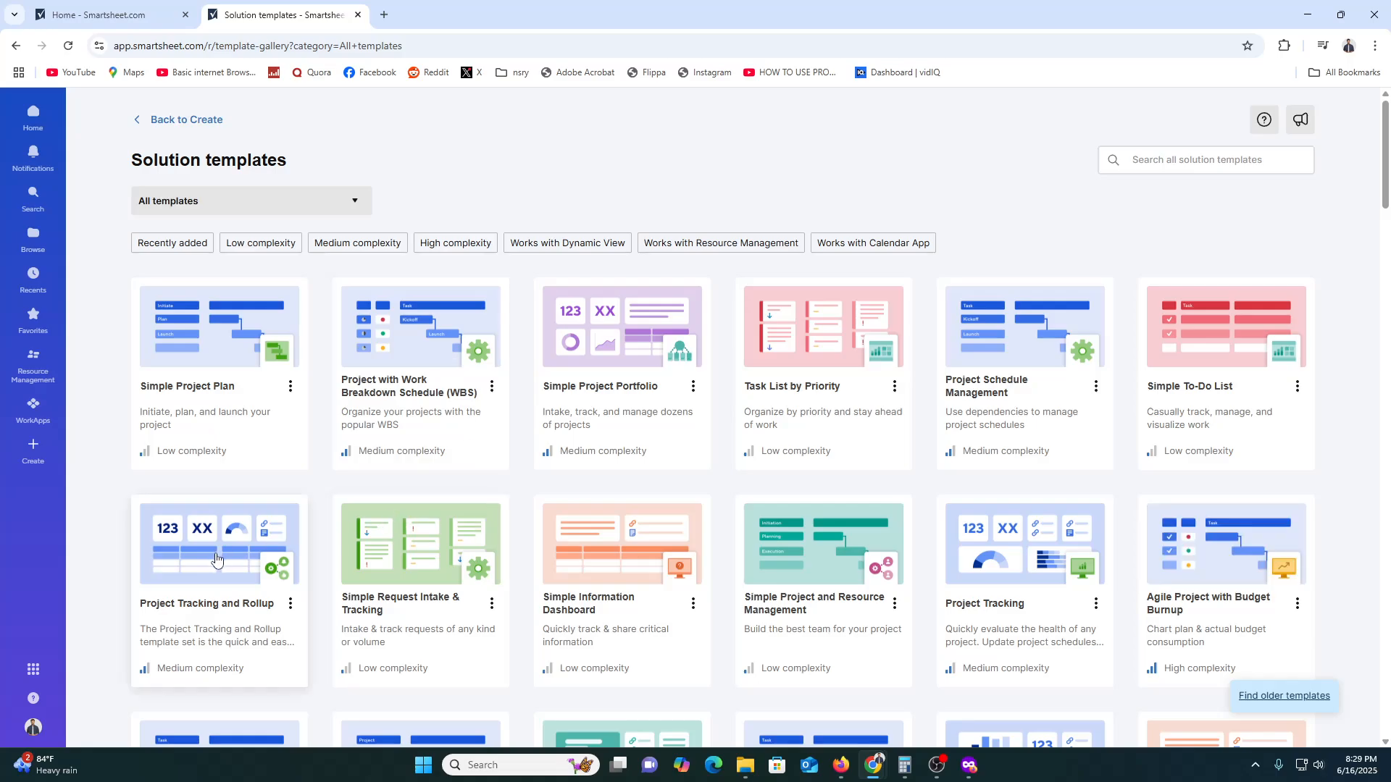
- Preview the Project with Work Breakdown Schedule (WBS) template's Task Tracker columns and return to the home page
click(426, 335)
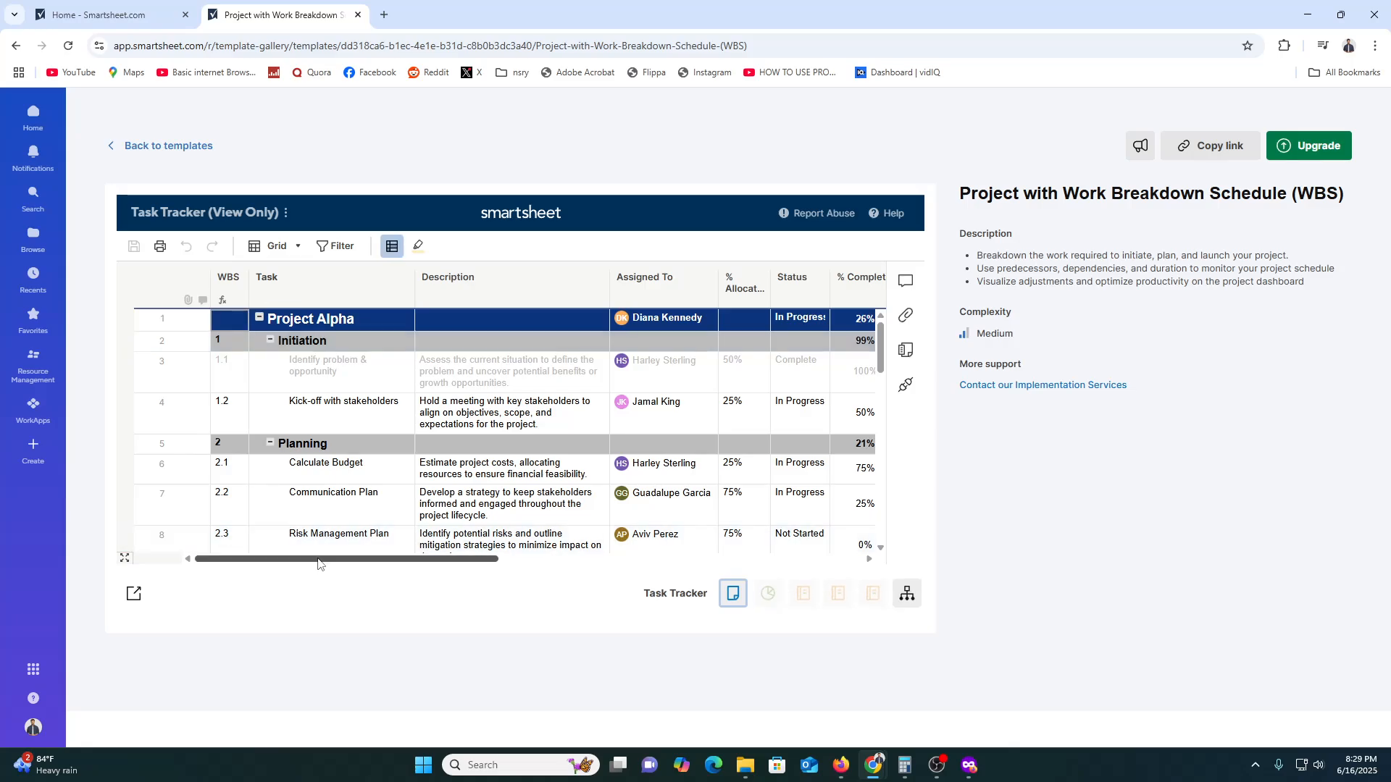
drag(331, 559, 695, 590)
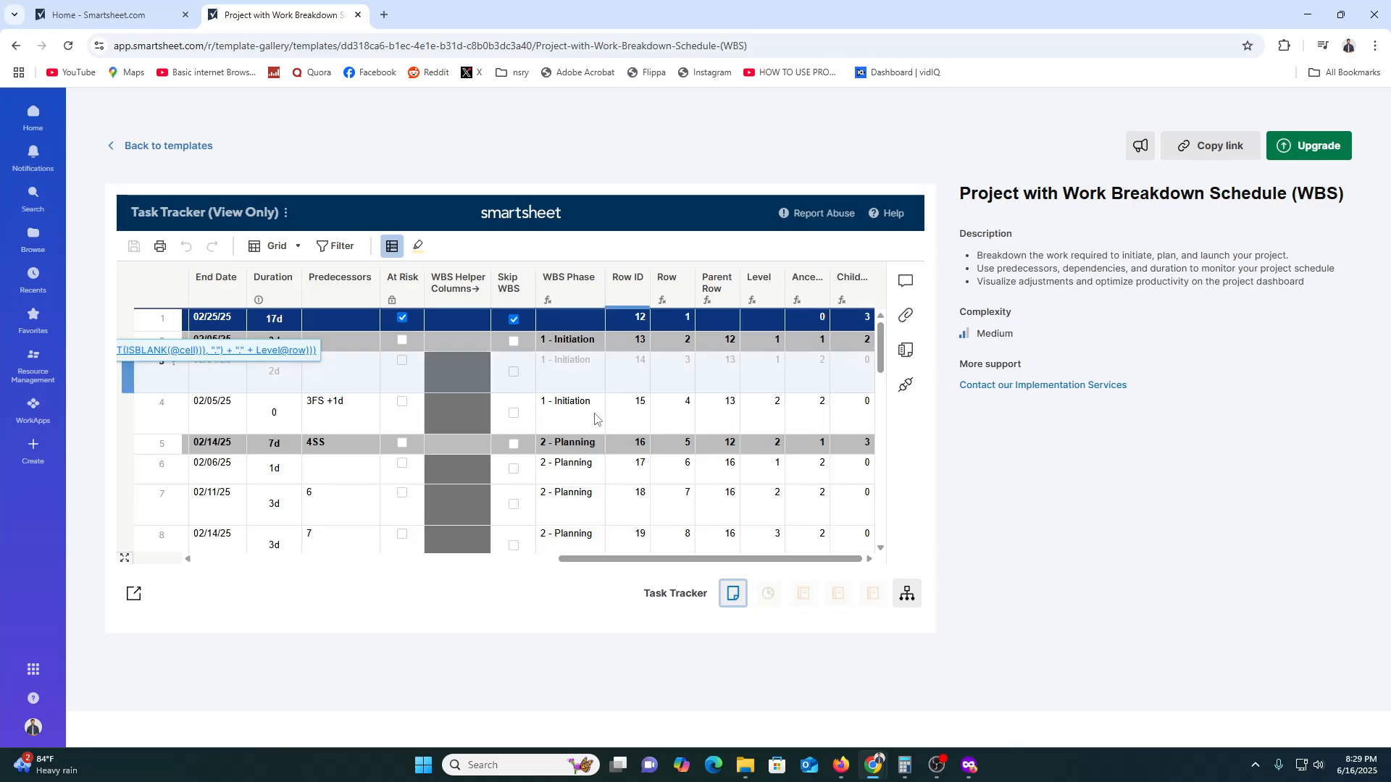
click(36, 116)
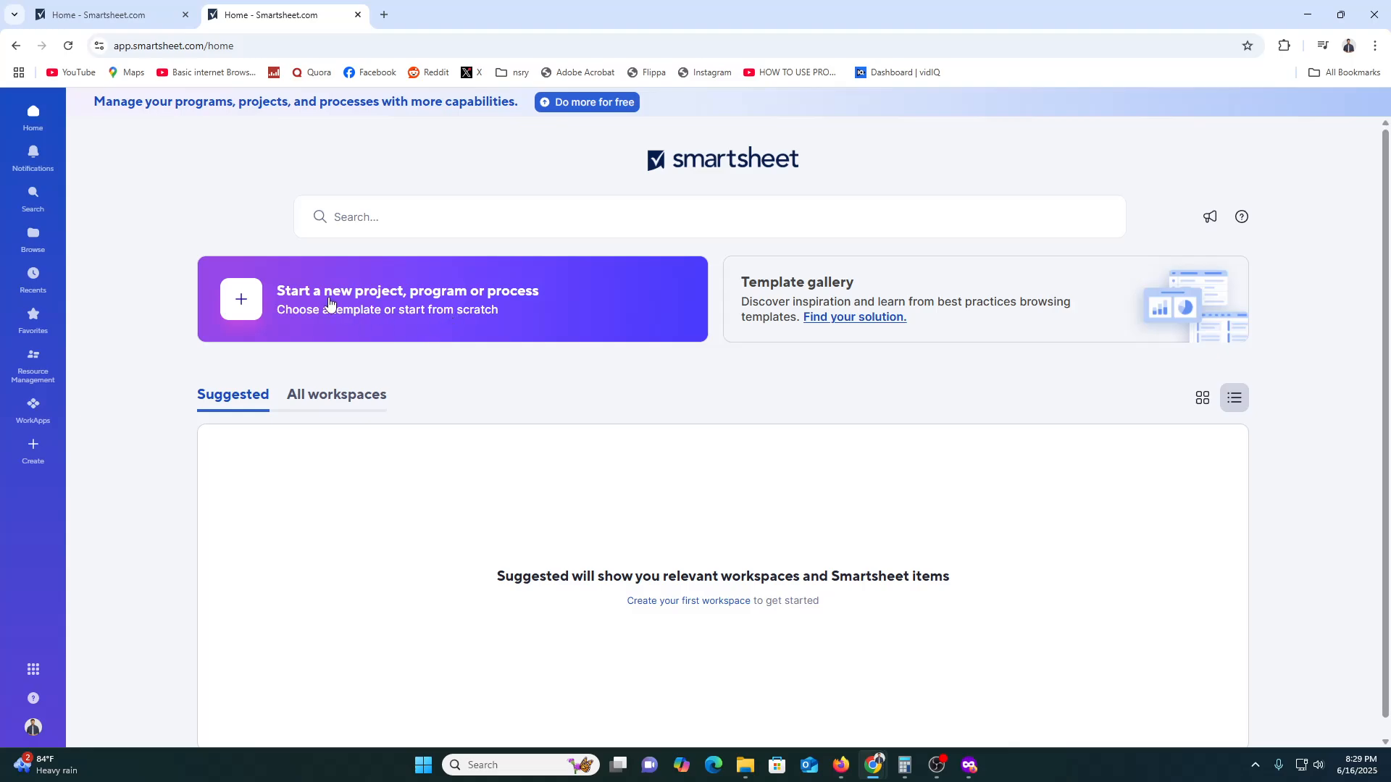
- Start a new project with Guided Project Setup, activating the free 30-day Business plan trial and reloading the blank setup page
click(369, 311)
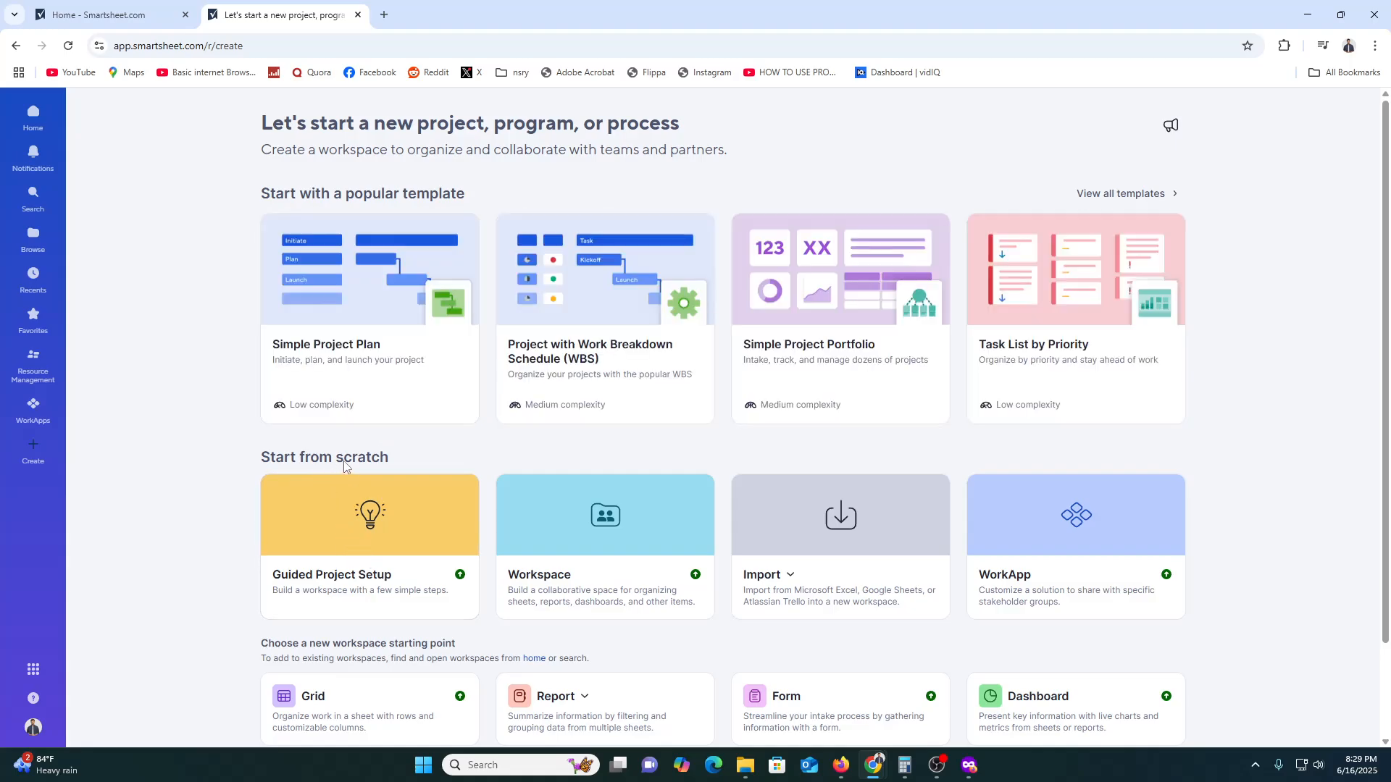
click(362, 534)
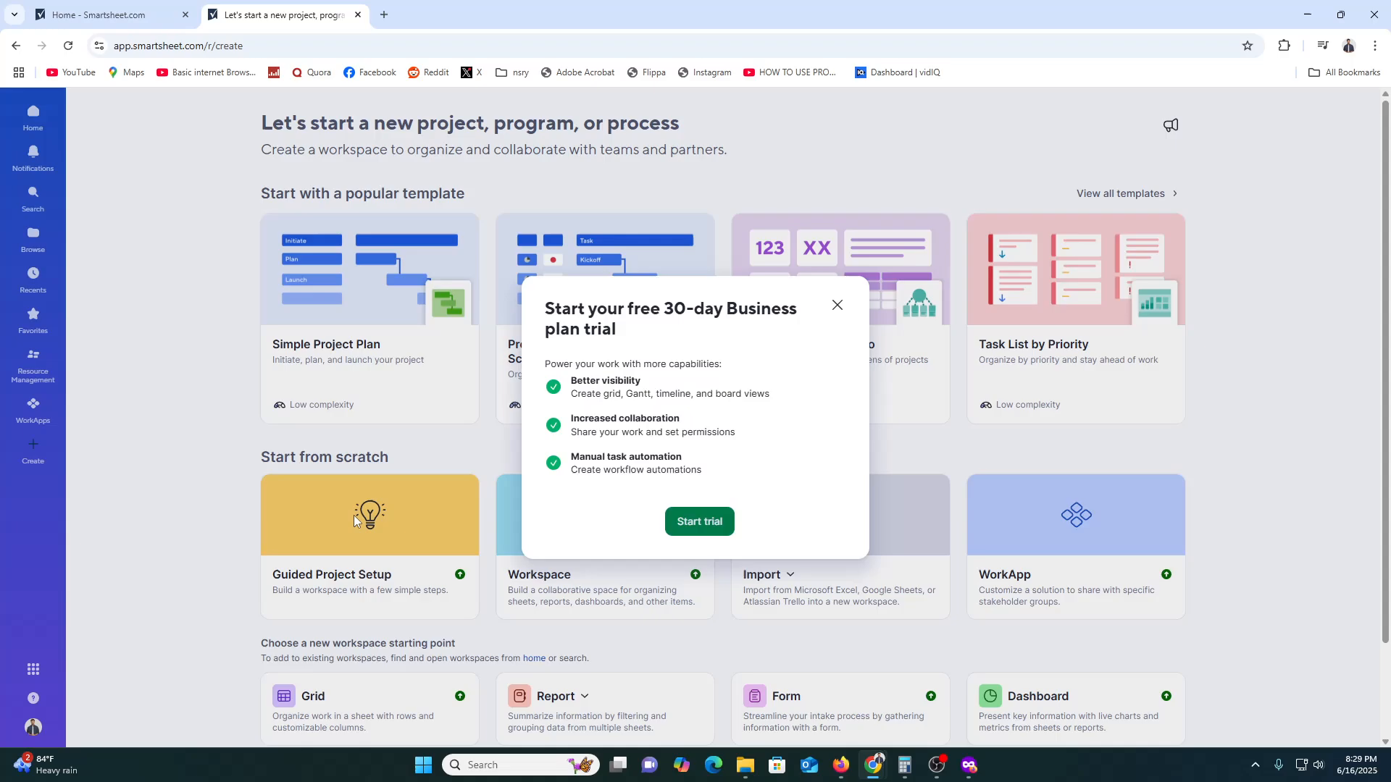
click(697, 522)
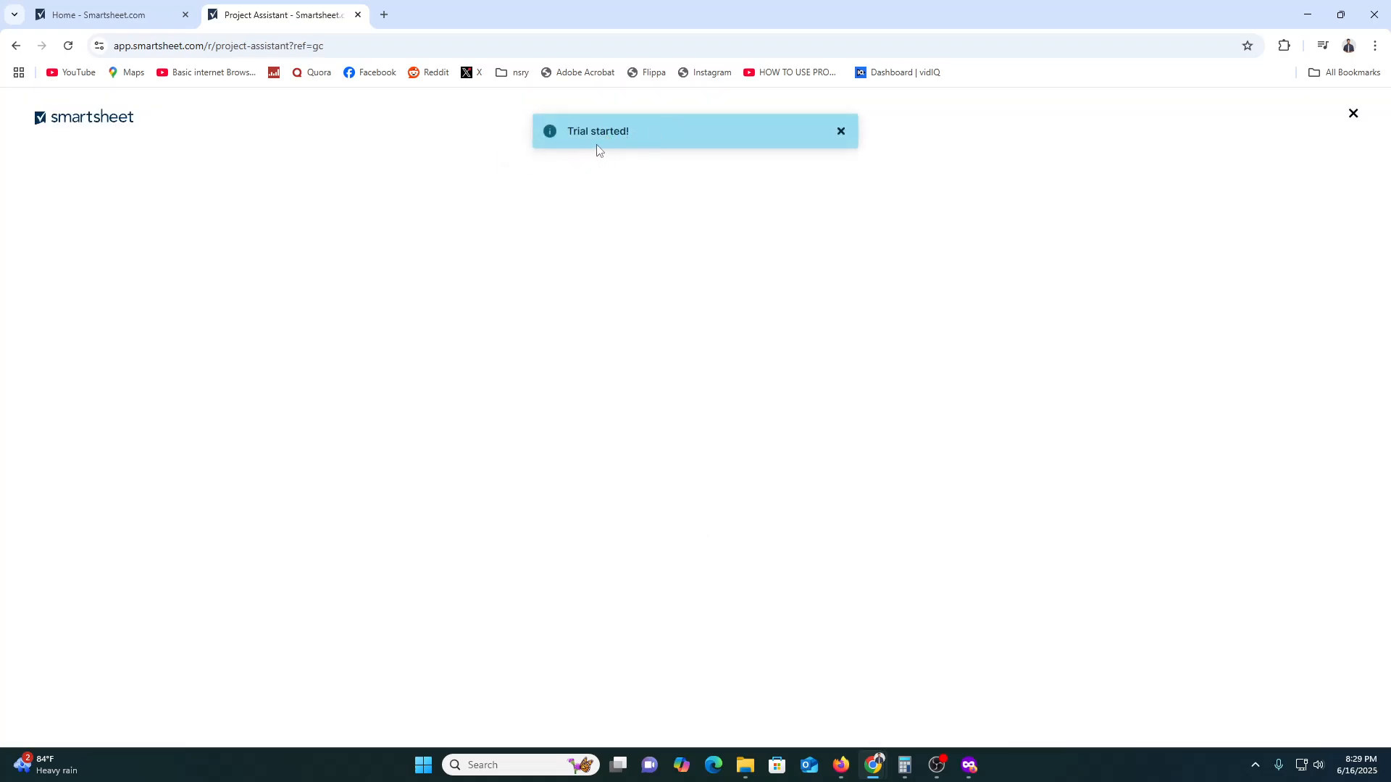
click(840, 132)
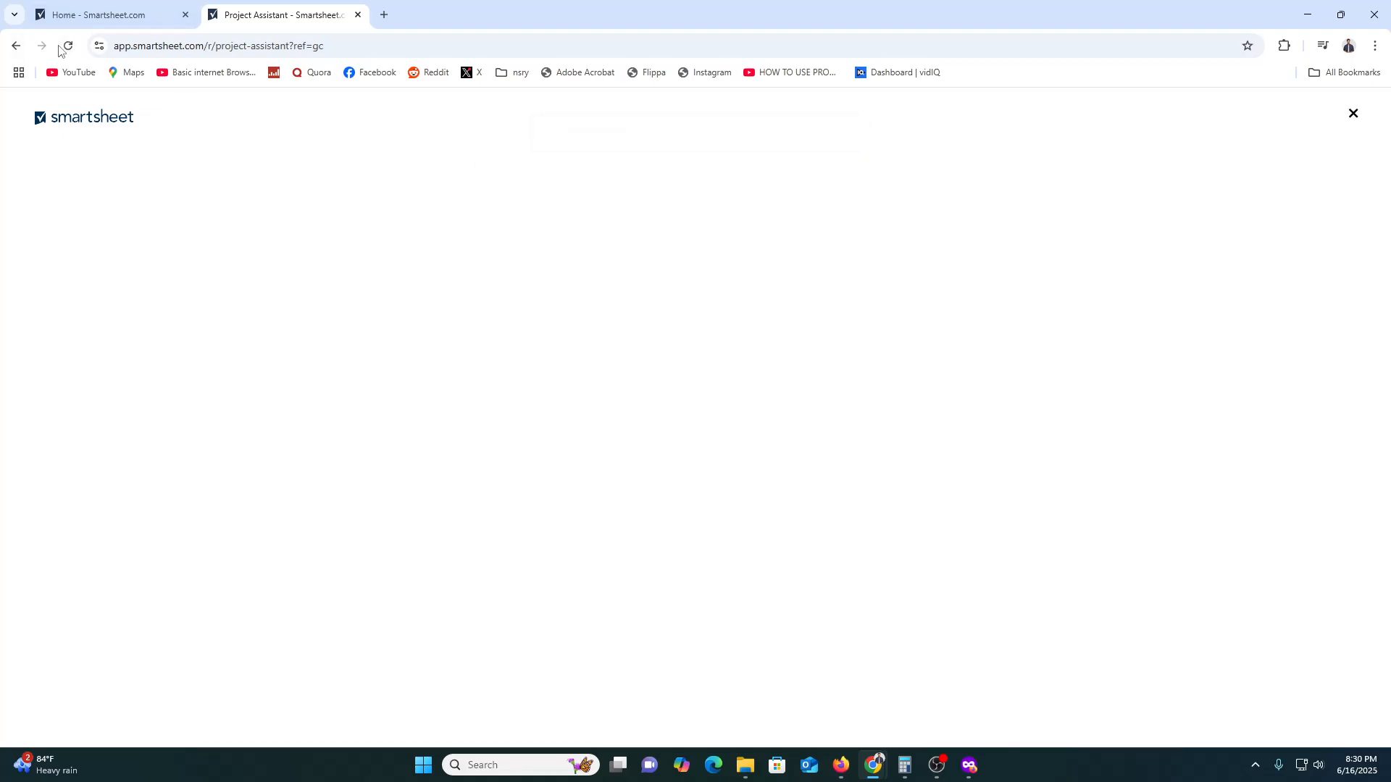
click(66, 46)
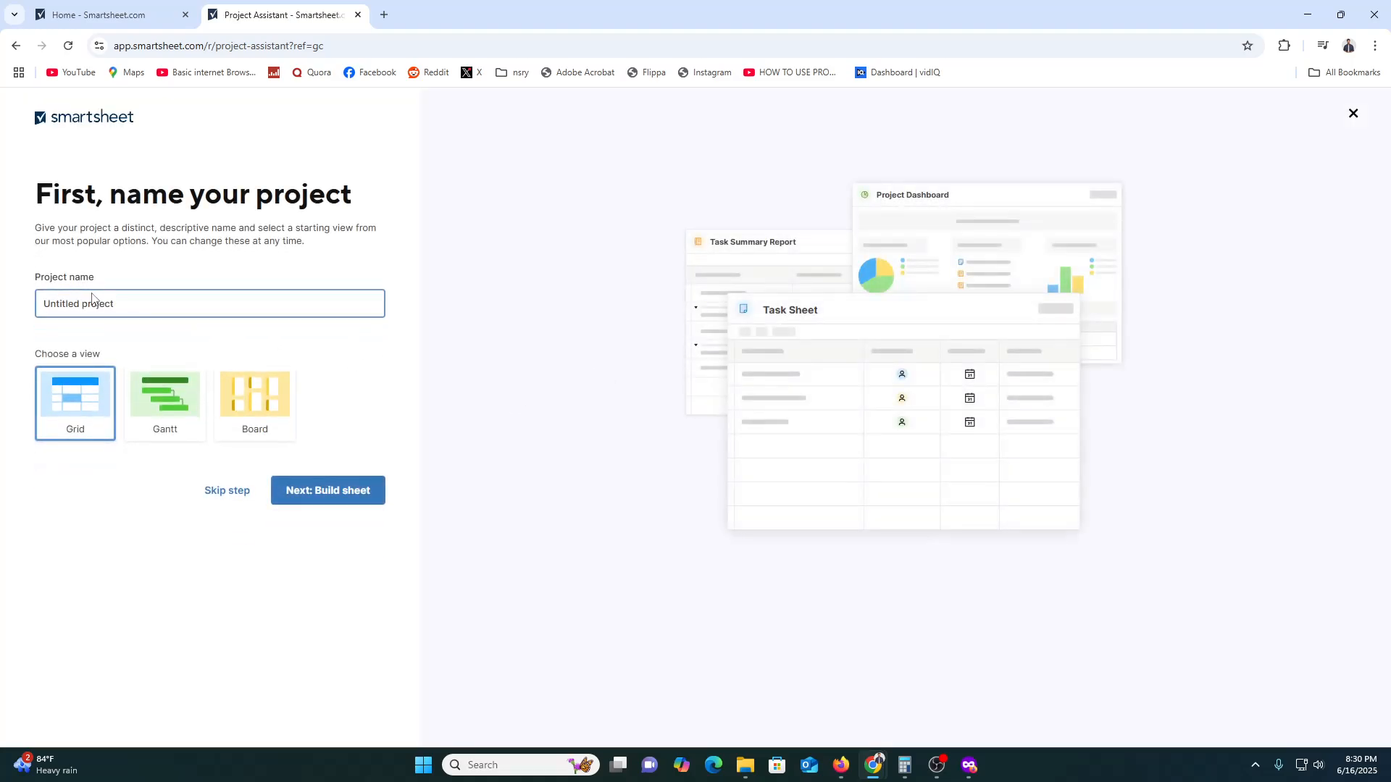
- Name the project, keep the Grid view, and add VIDEO CREATION and UPLOAD as its two main tasks
text(MAHIM)
click(355, 492)
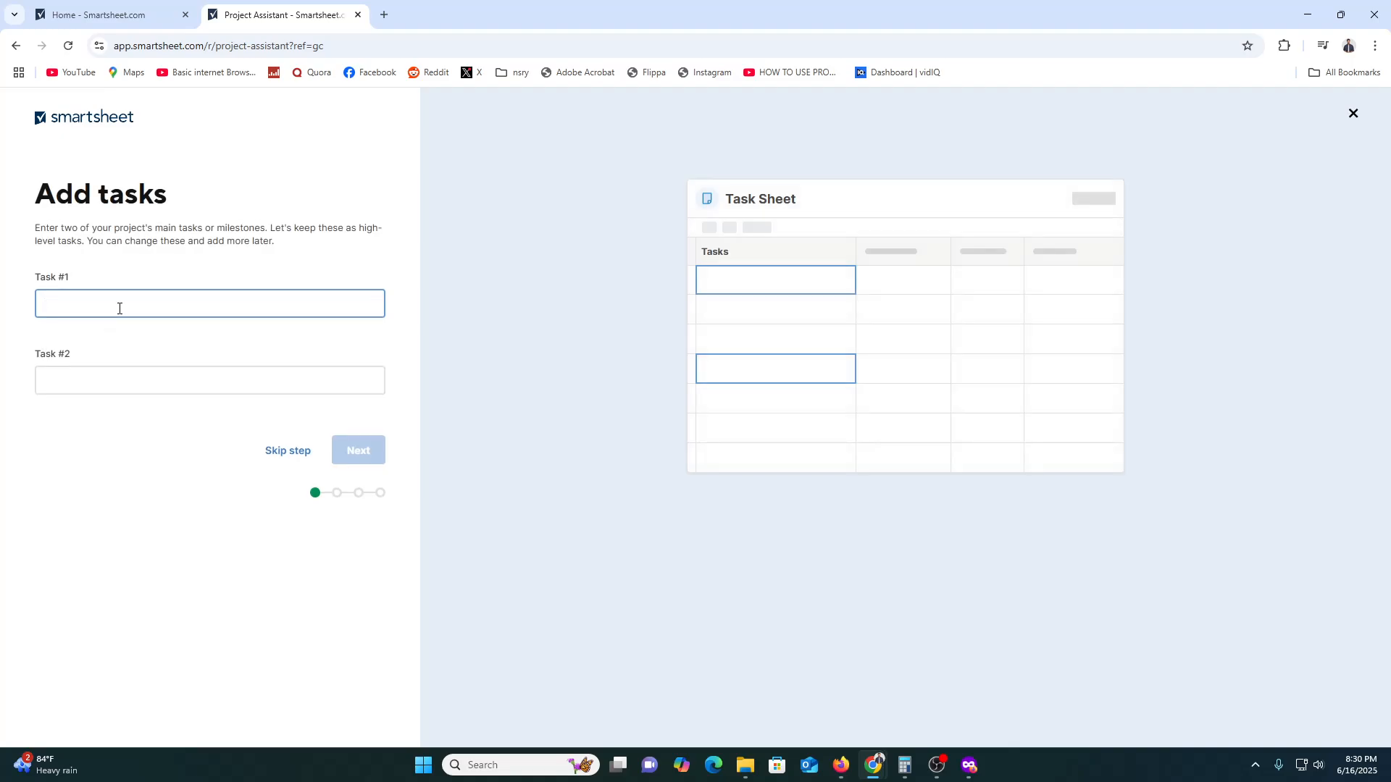
text(VIDEO CREATION)
click(110, 377)
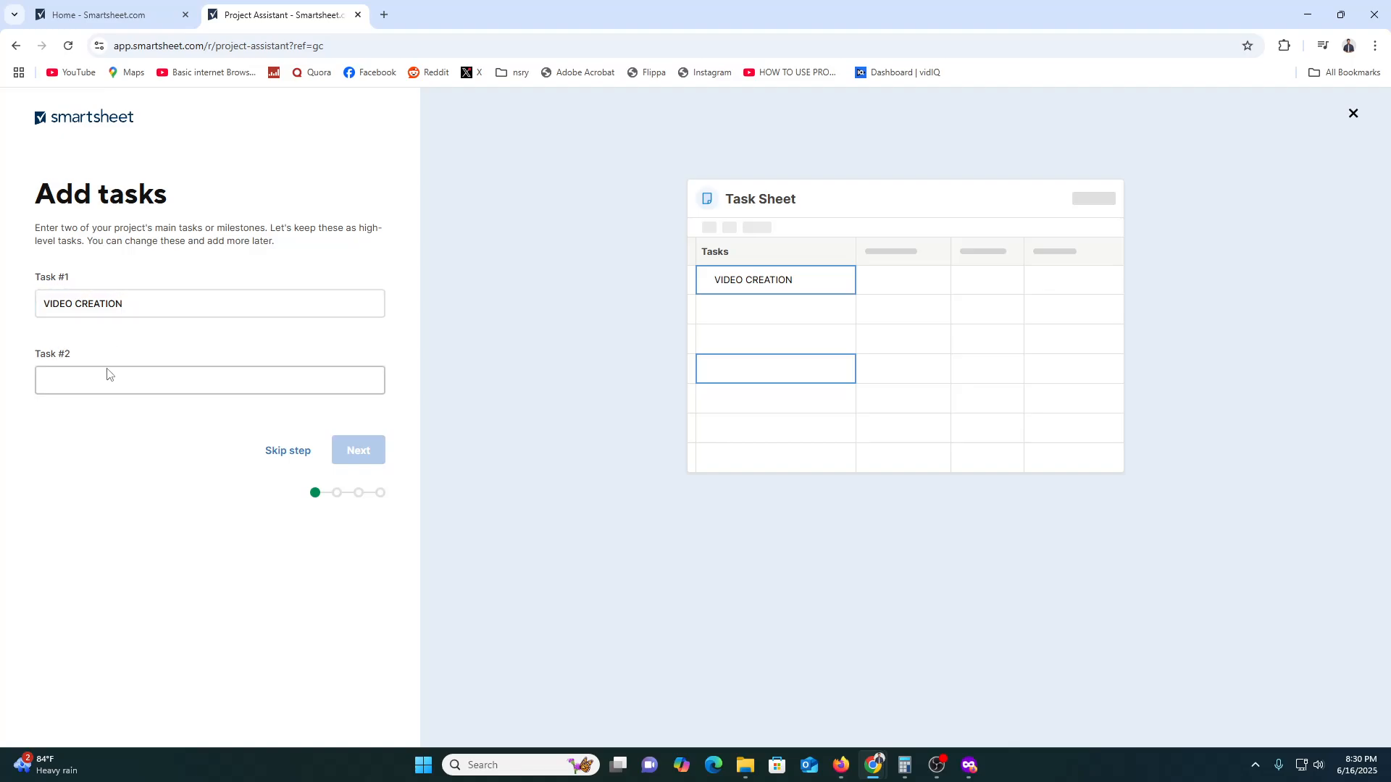
text(UPLOAD)
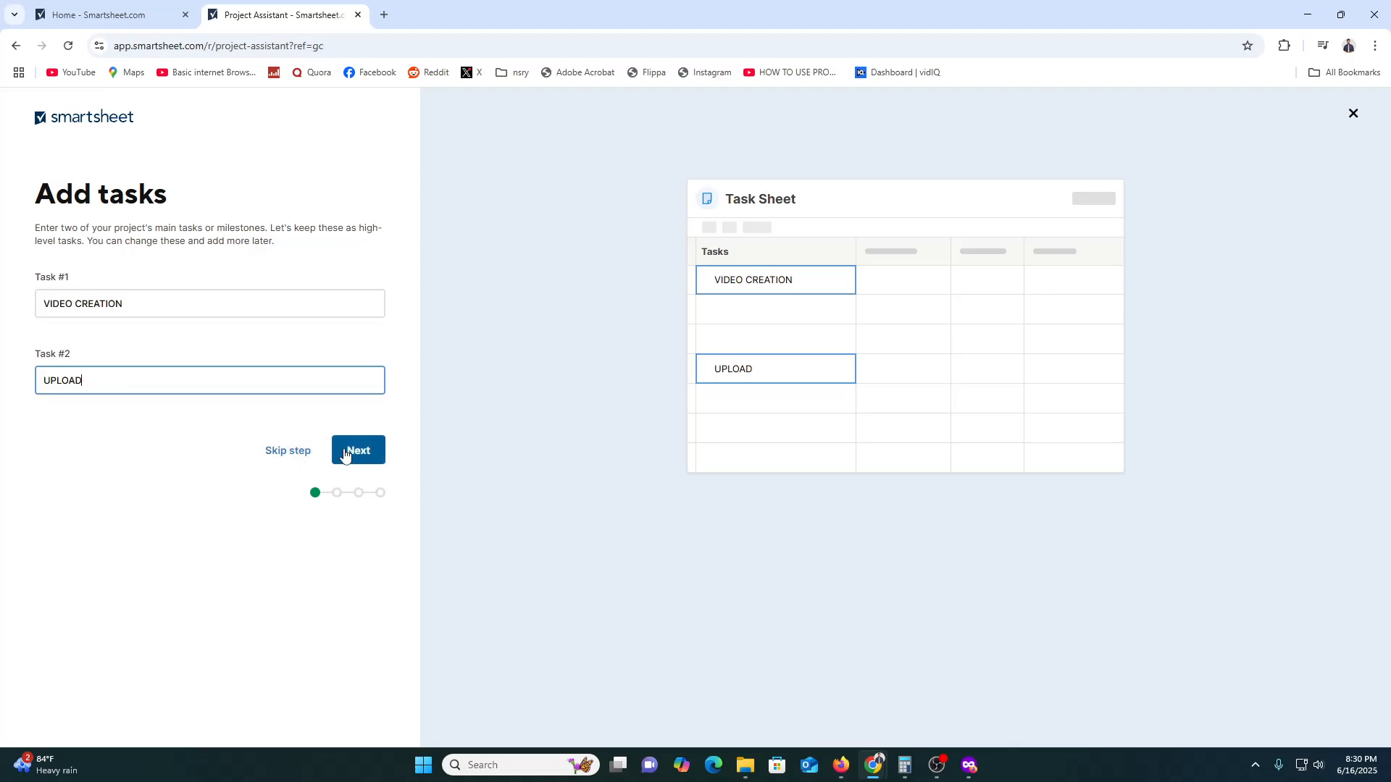
click(351, 451)
- Break the VIDEO CREATION task down into the subtasks SCRIPT and EDITING, and continue to the reports
click(116, 386)
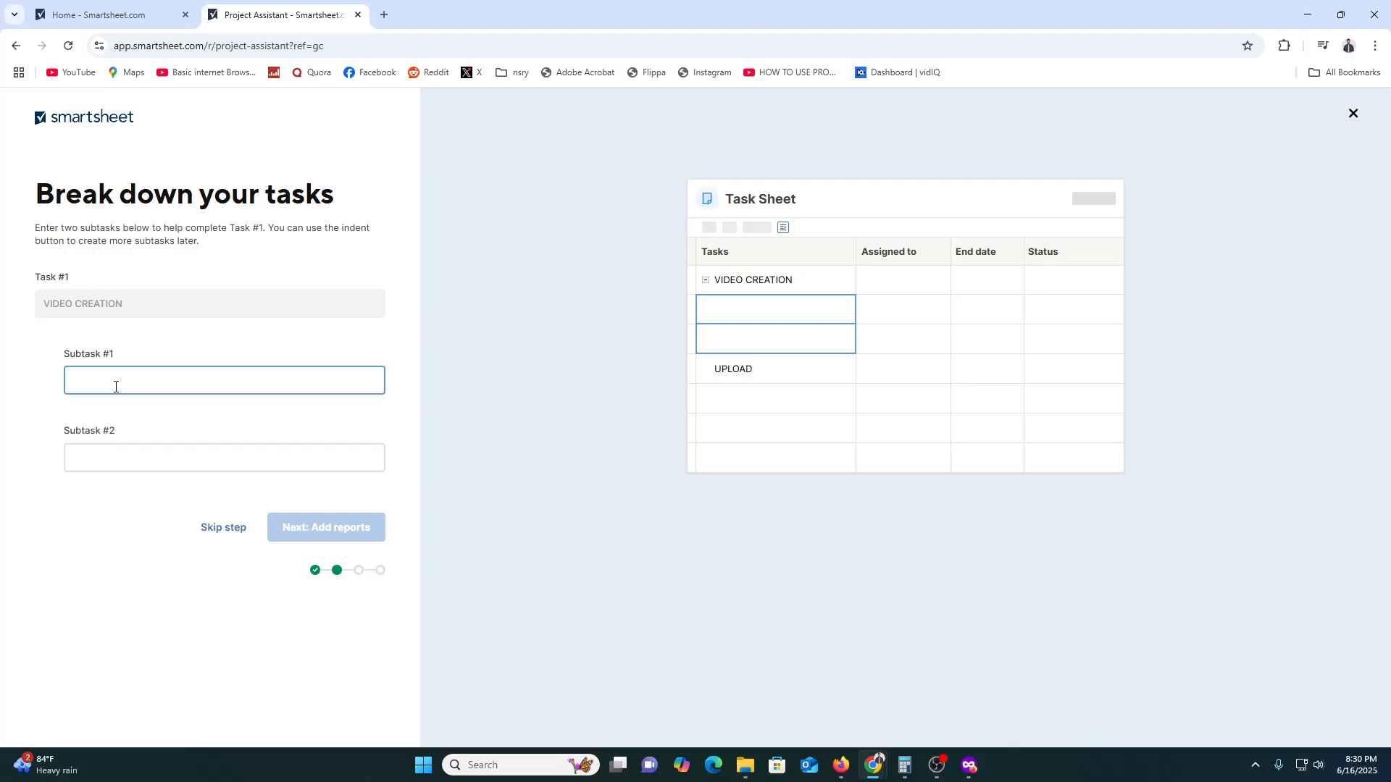
text(SCRIPT)
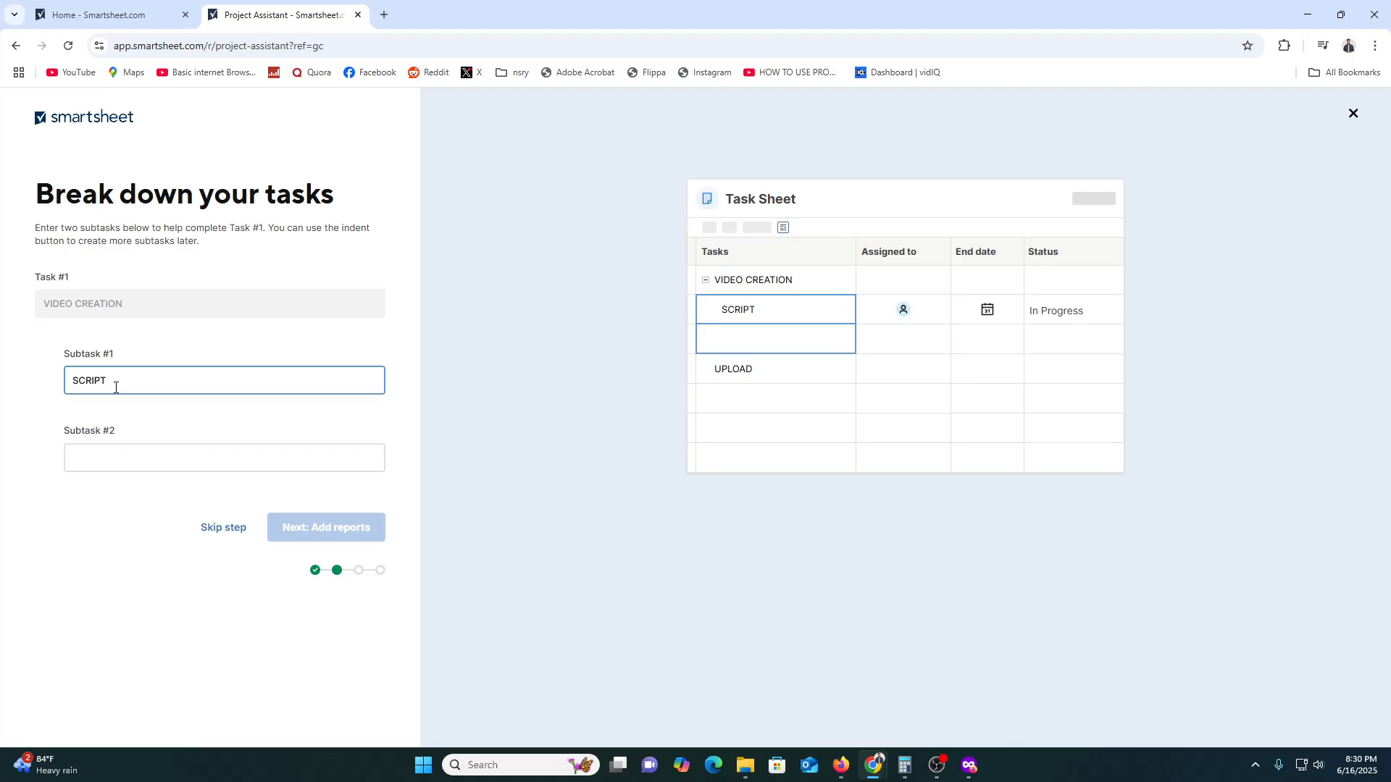
click(153, 462)
text(EDI)
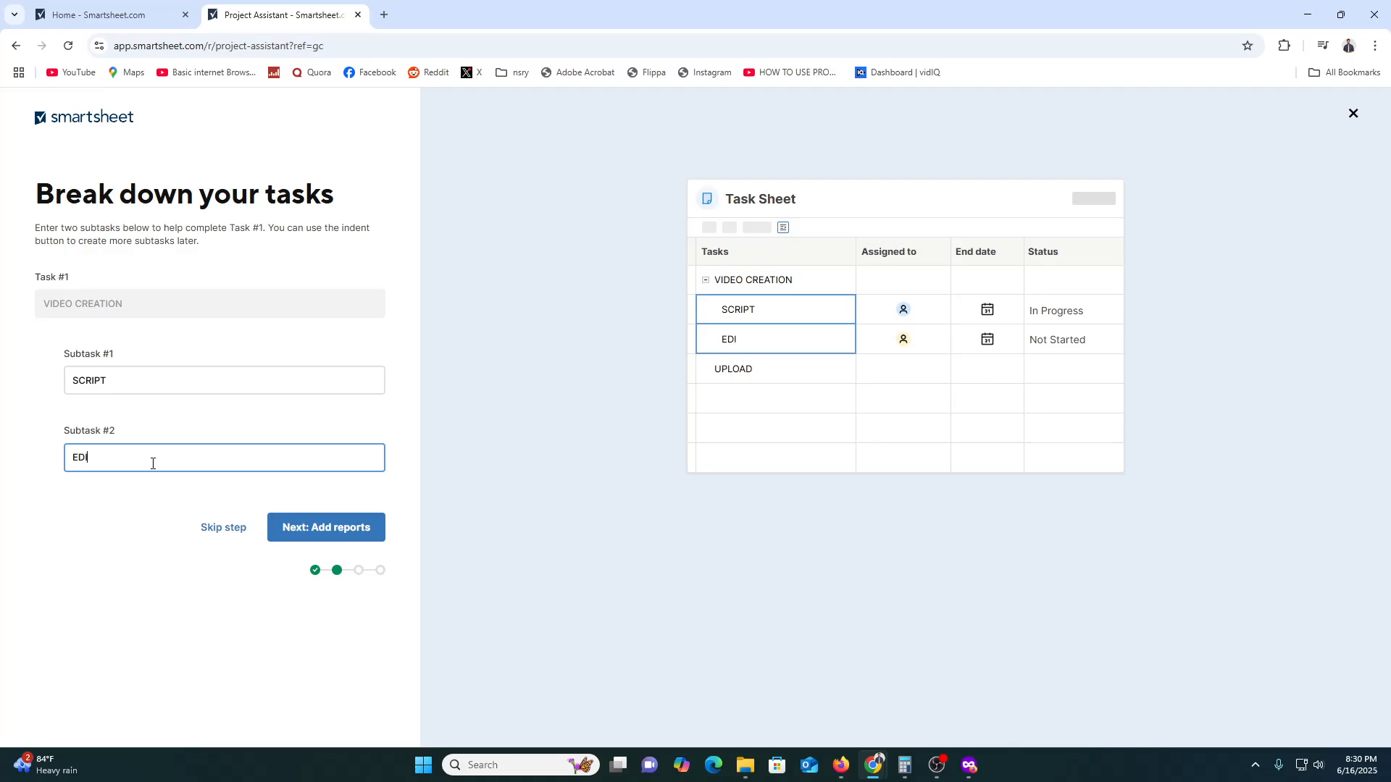
text(TING)
click(368, 535)
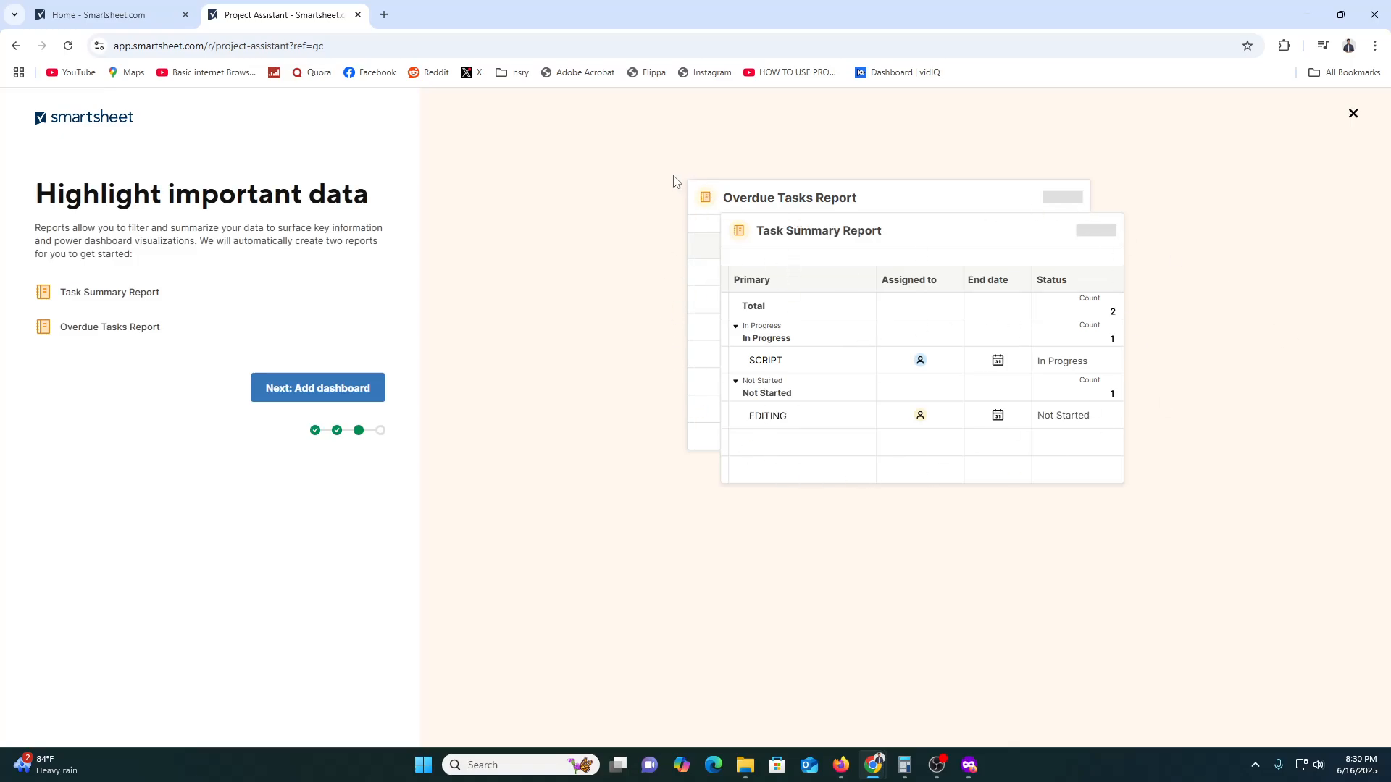
- Build the project with the suggested reports and Project Dashboard, and dismiss the team invitation dialog
click(341, 392)
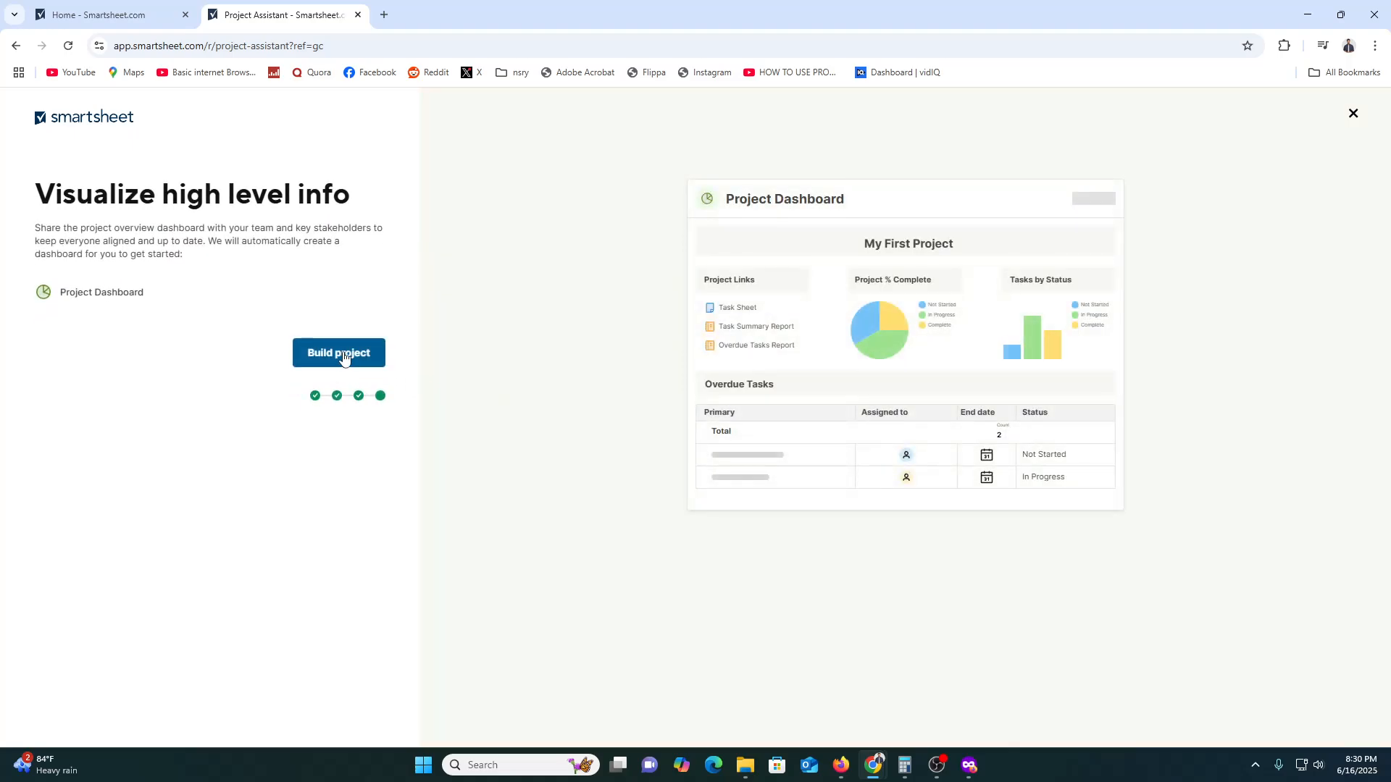
click(344, 355)
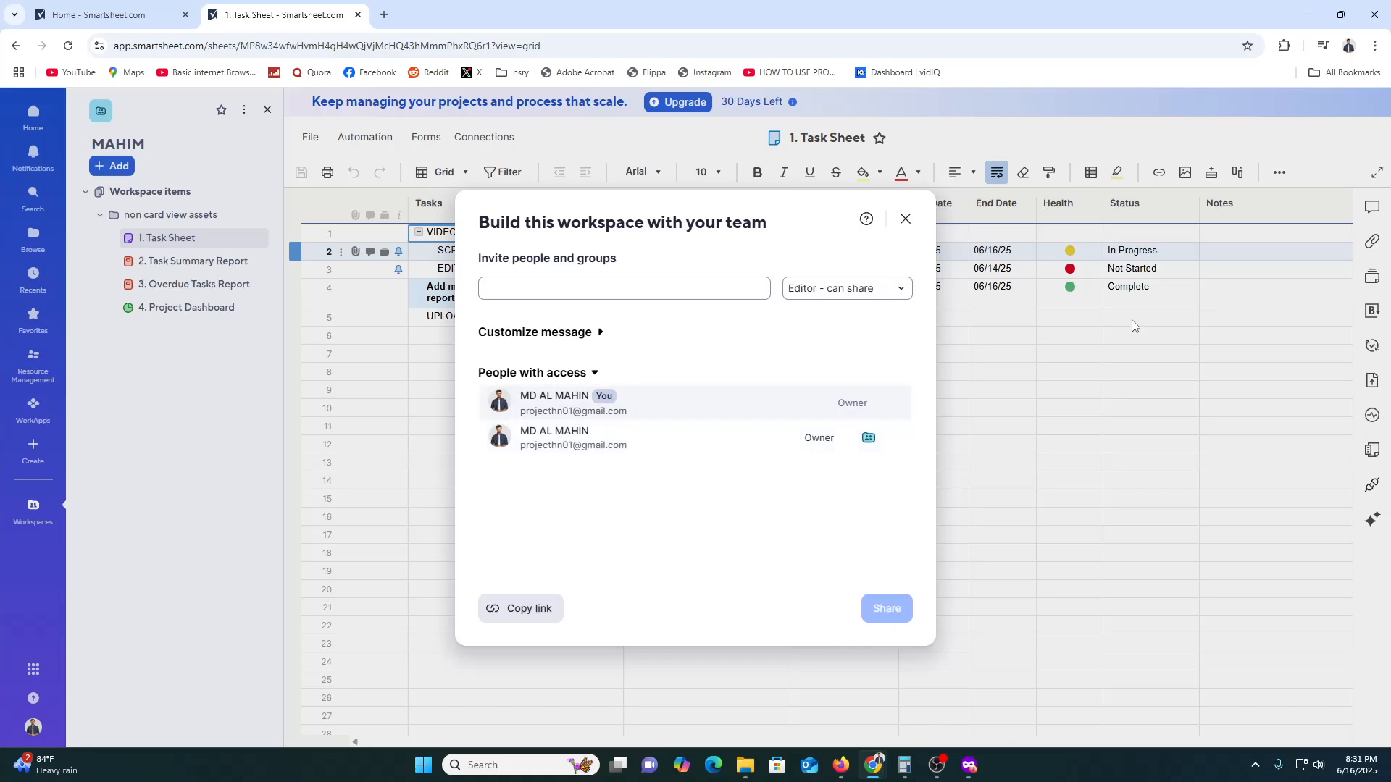
click(905, 218)
- Examine the SCRIPT row's assignee, allocation, dates, health options and status in the Task Sheet
click(487, 258)
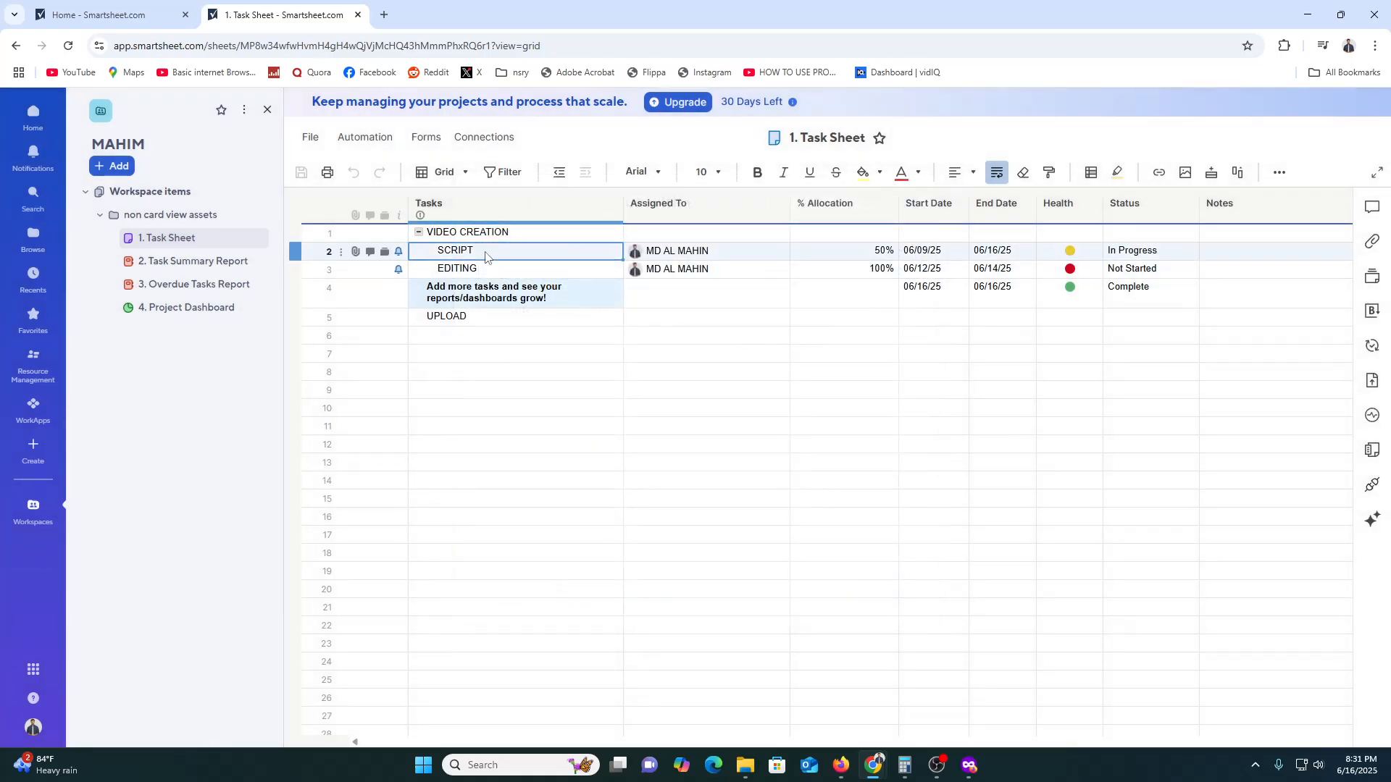
click(681, 255)
click(833, 255)
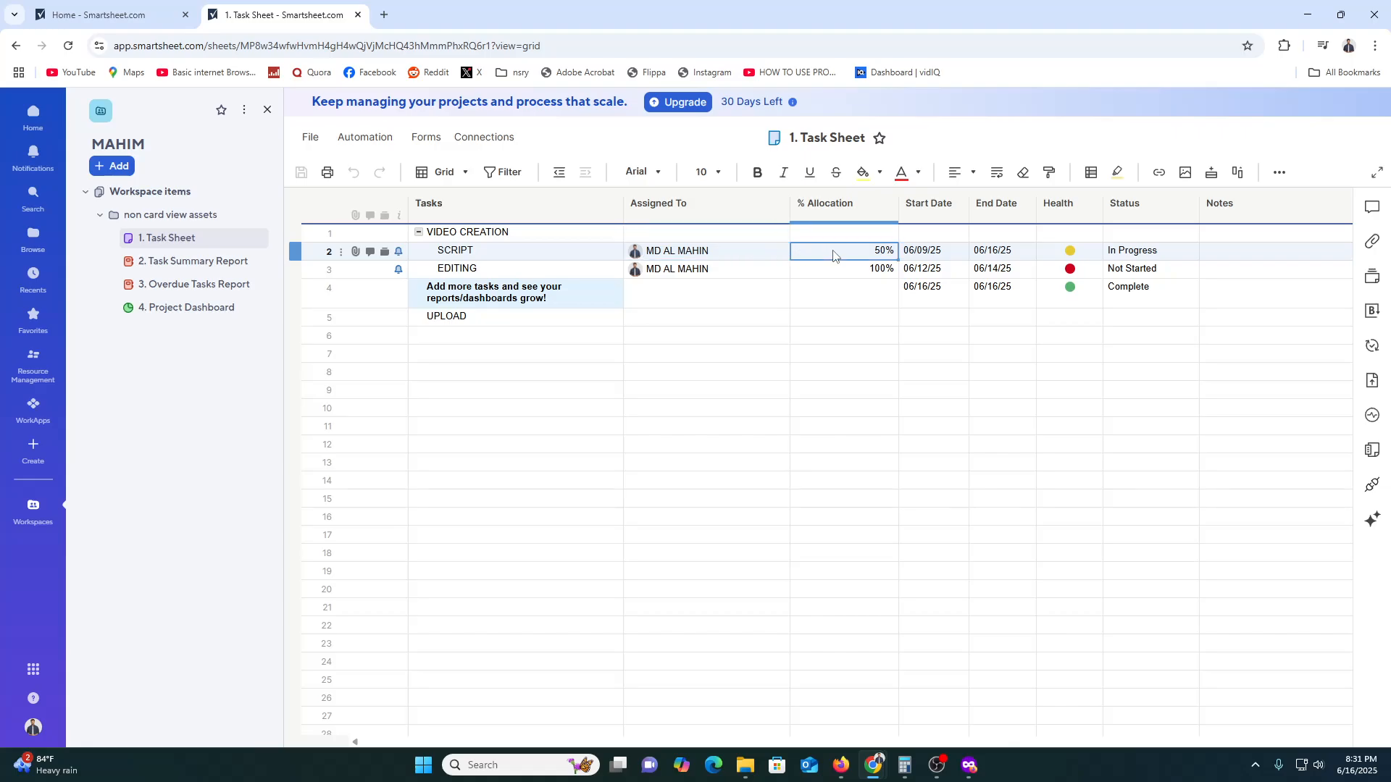
click(952, 251)
click(1011, 249)
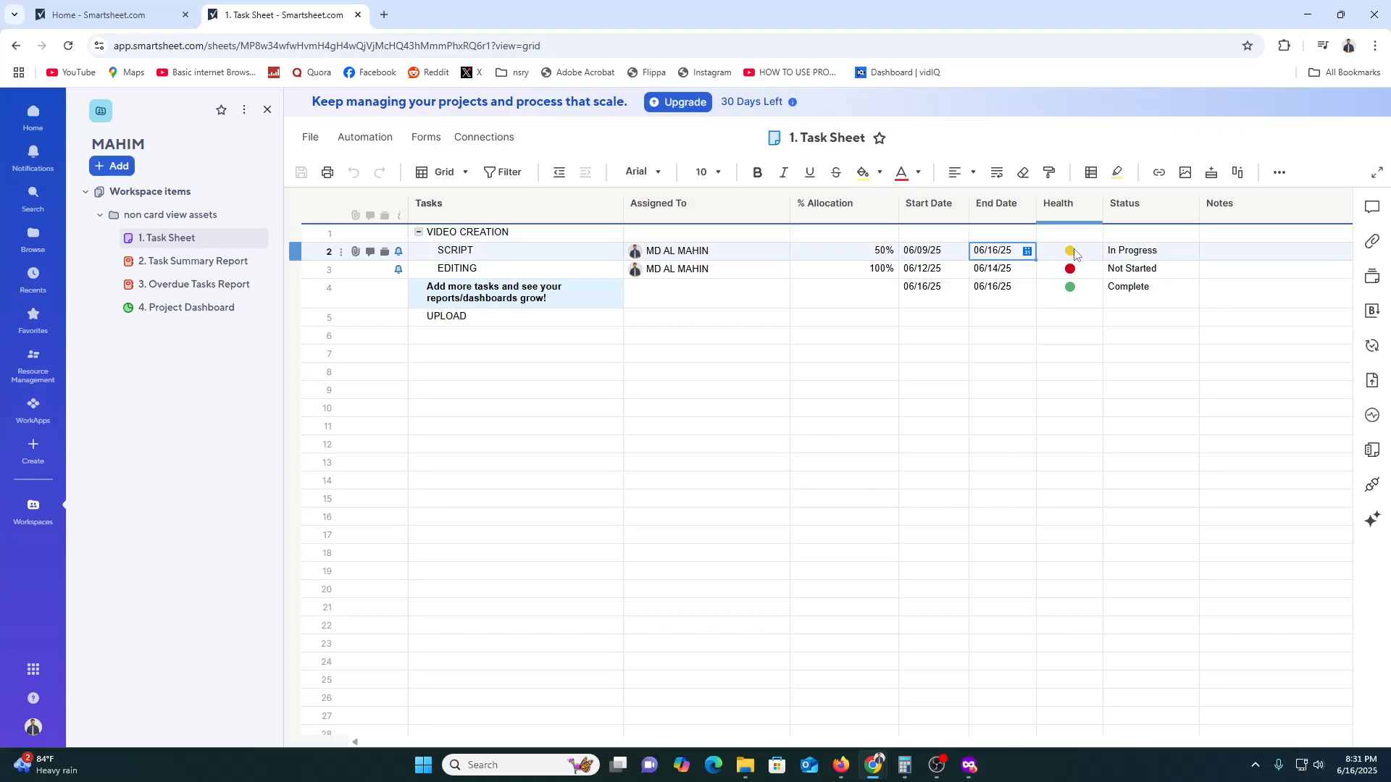
click(1089, 253)
click(1094, 253)
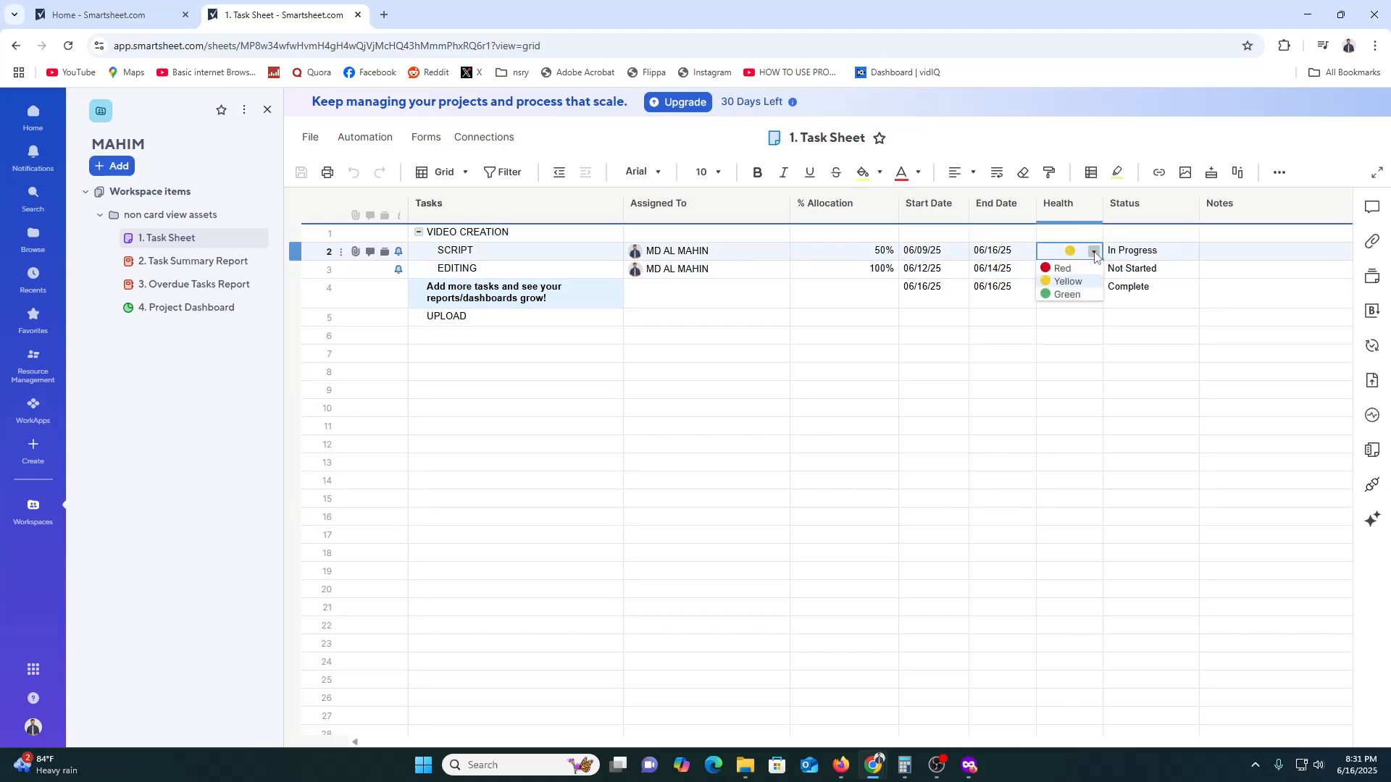
click(1155, 257)
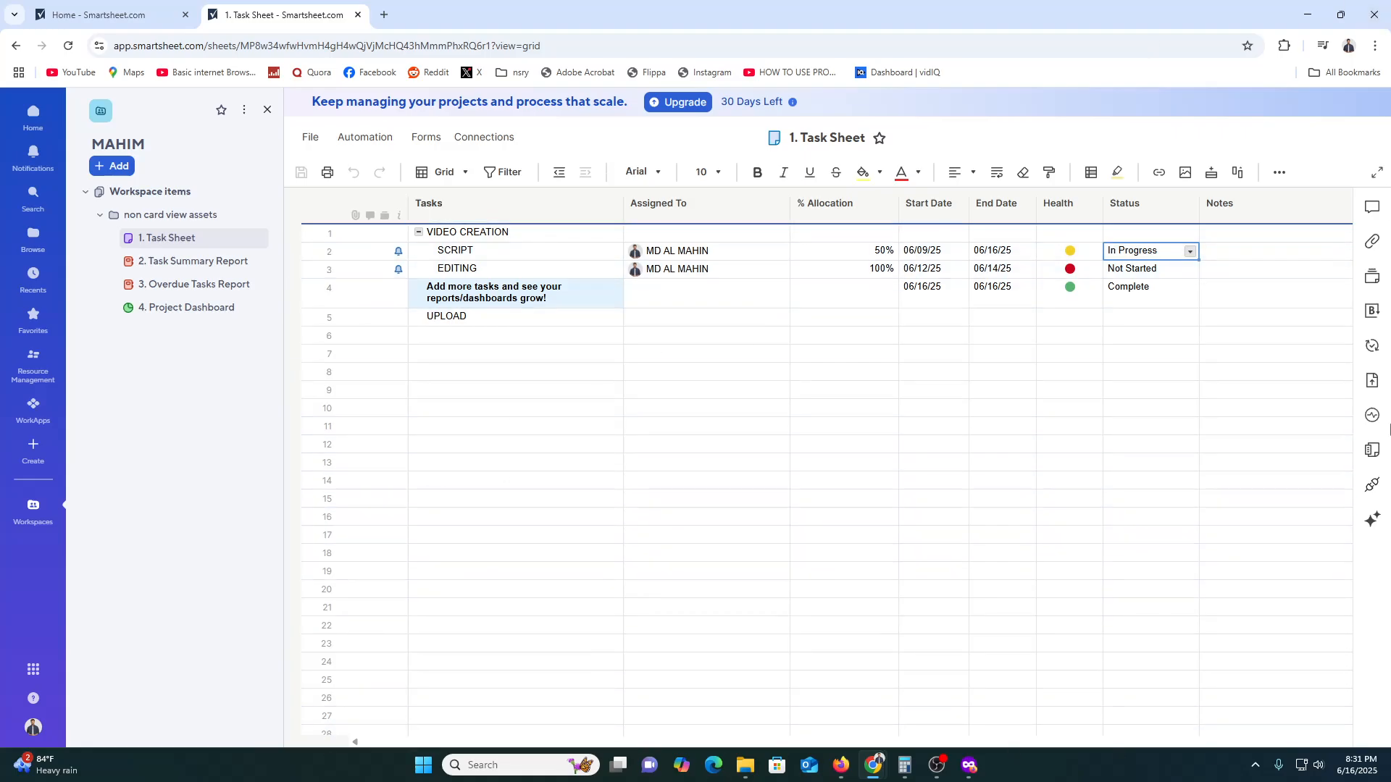
- Insert a Date-type column named DATE before the Status column in the Task Sheet
click(1270, 203)
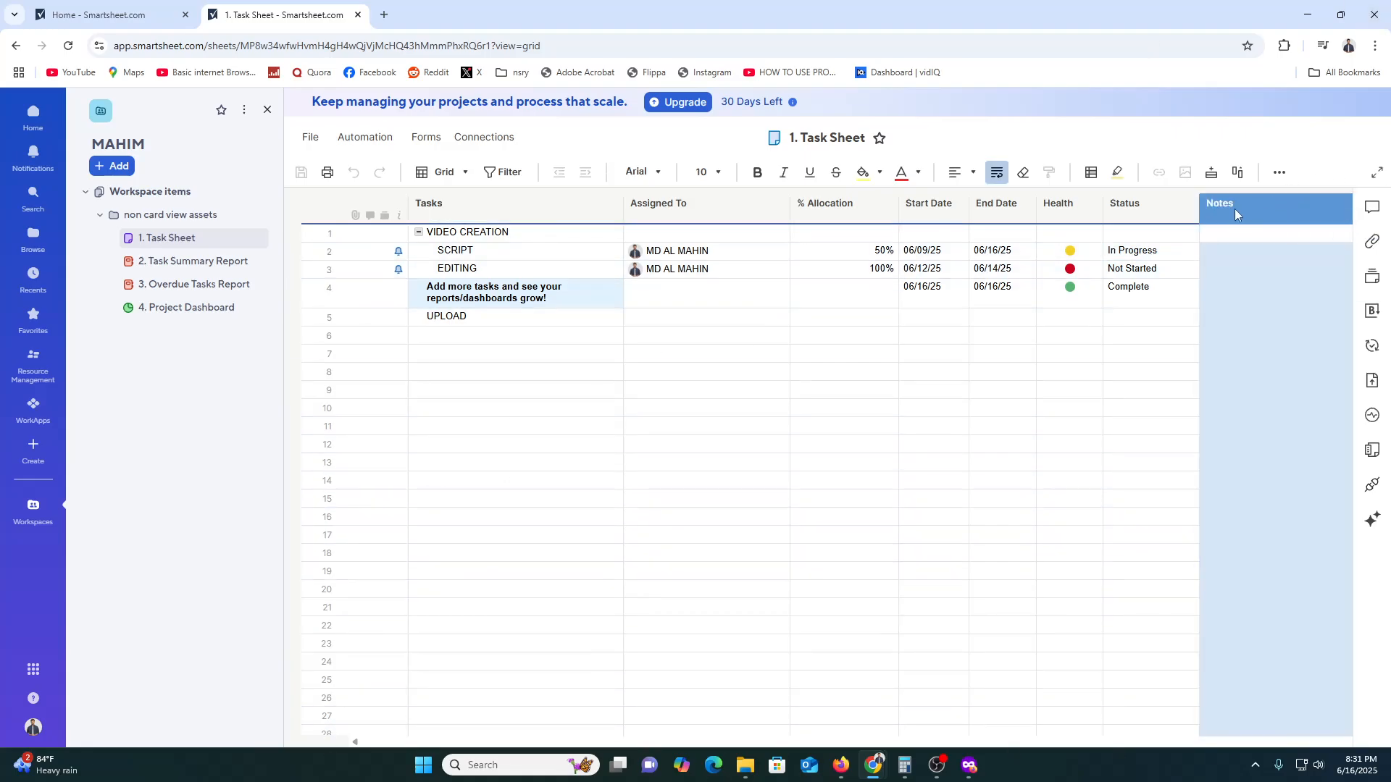
right_click(1160, 210)
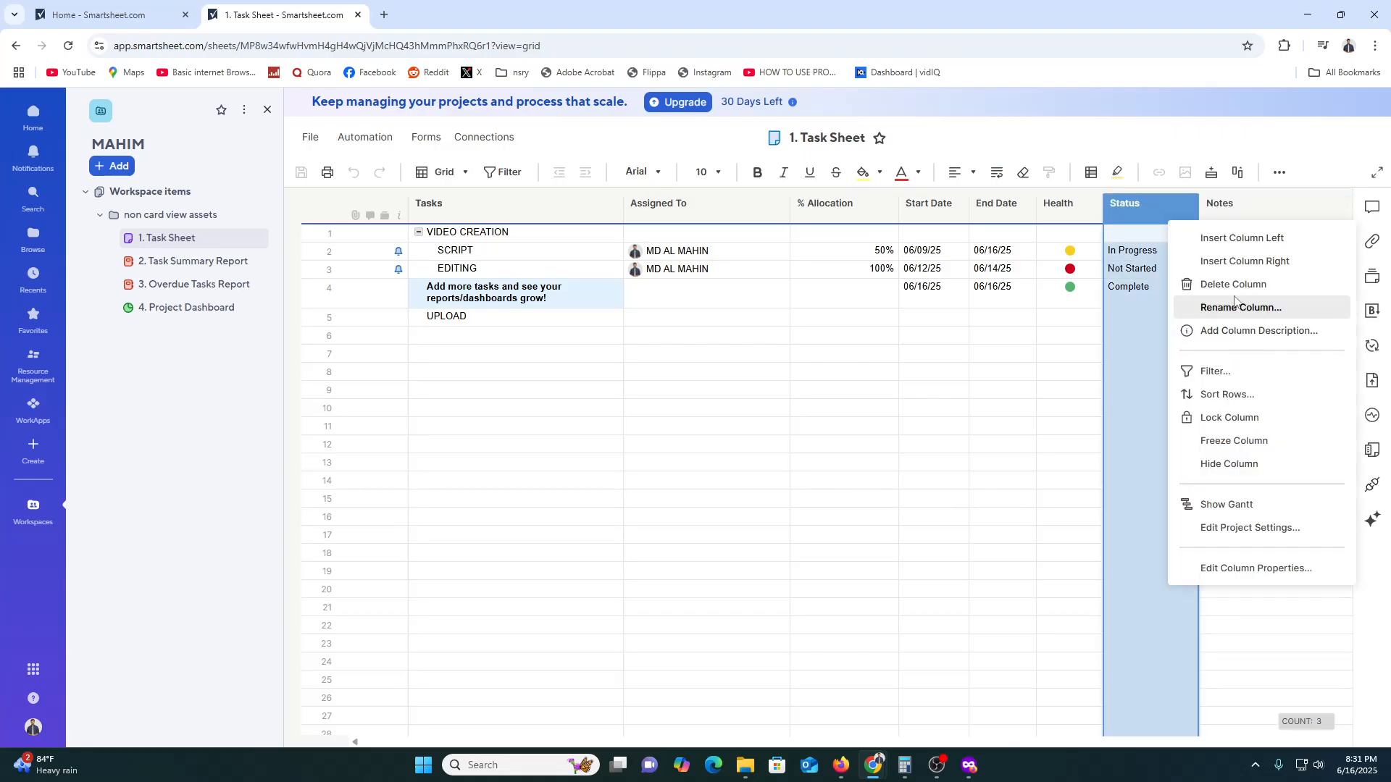
click(1246, 239)
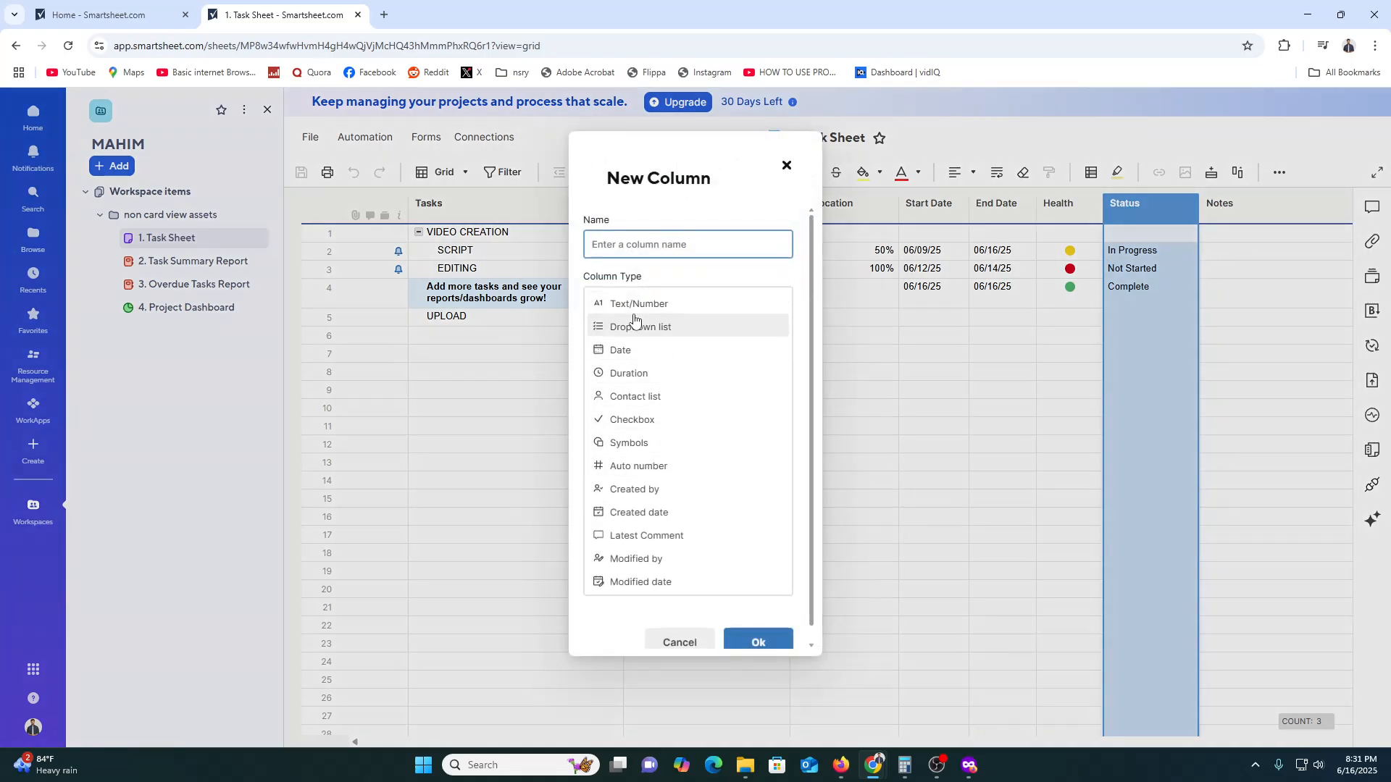
click(663, 305)
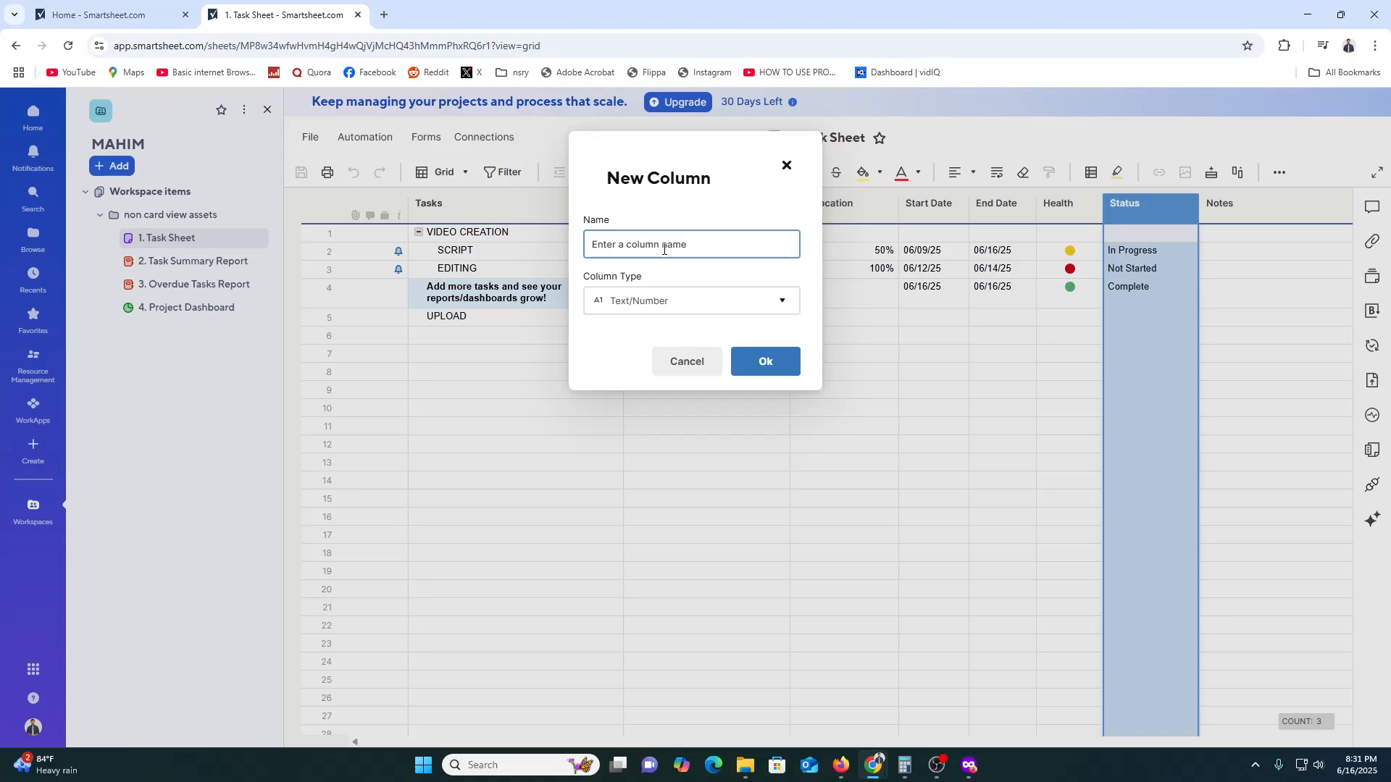
click(675, 303)
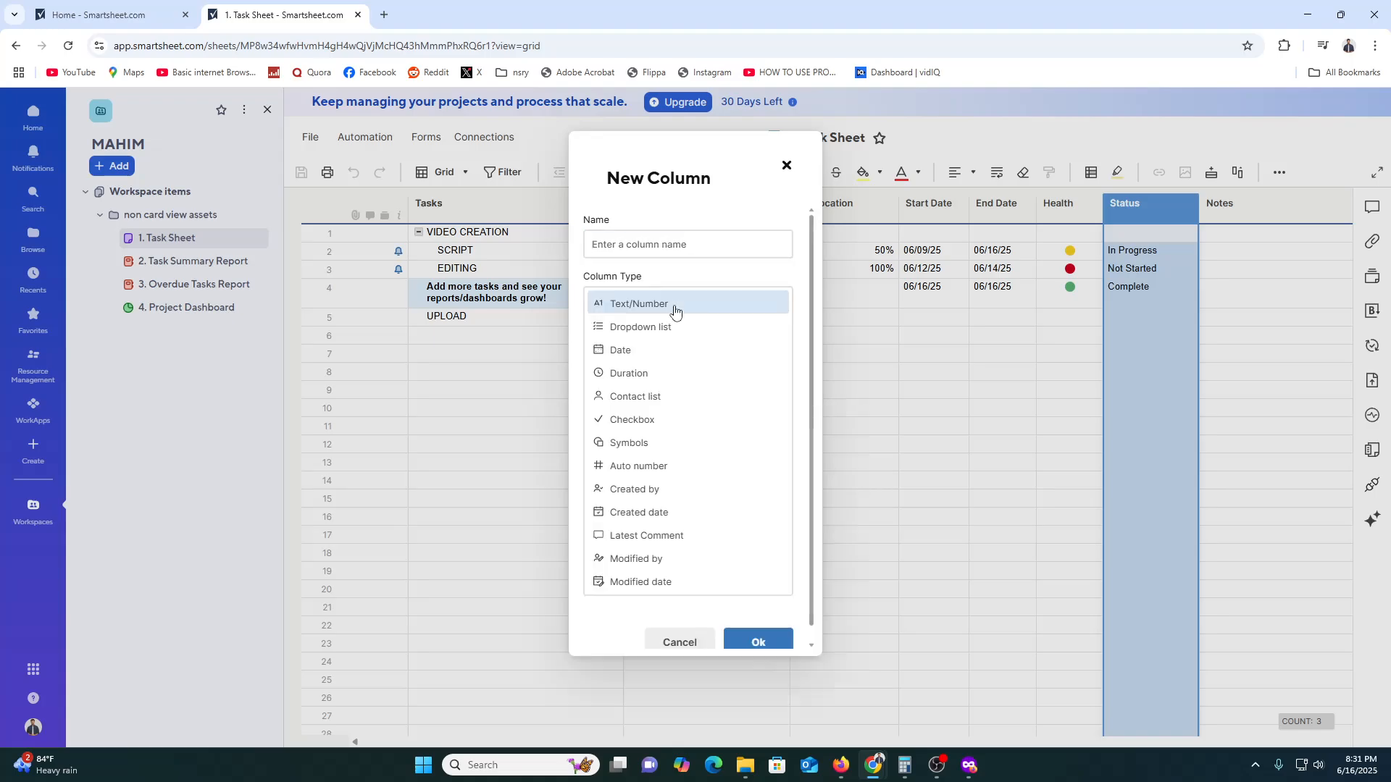
click(655, 350)
click(680, 246)
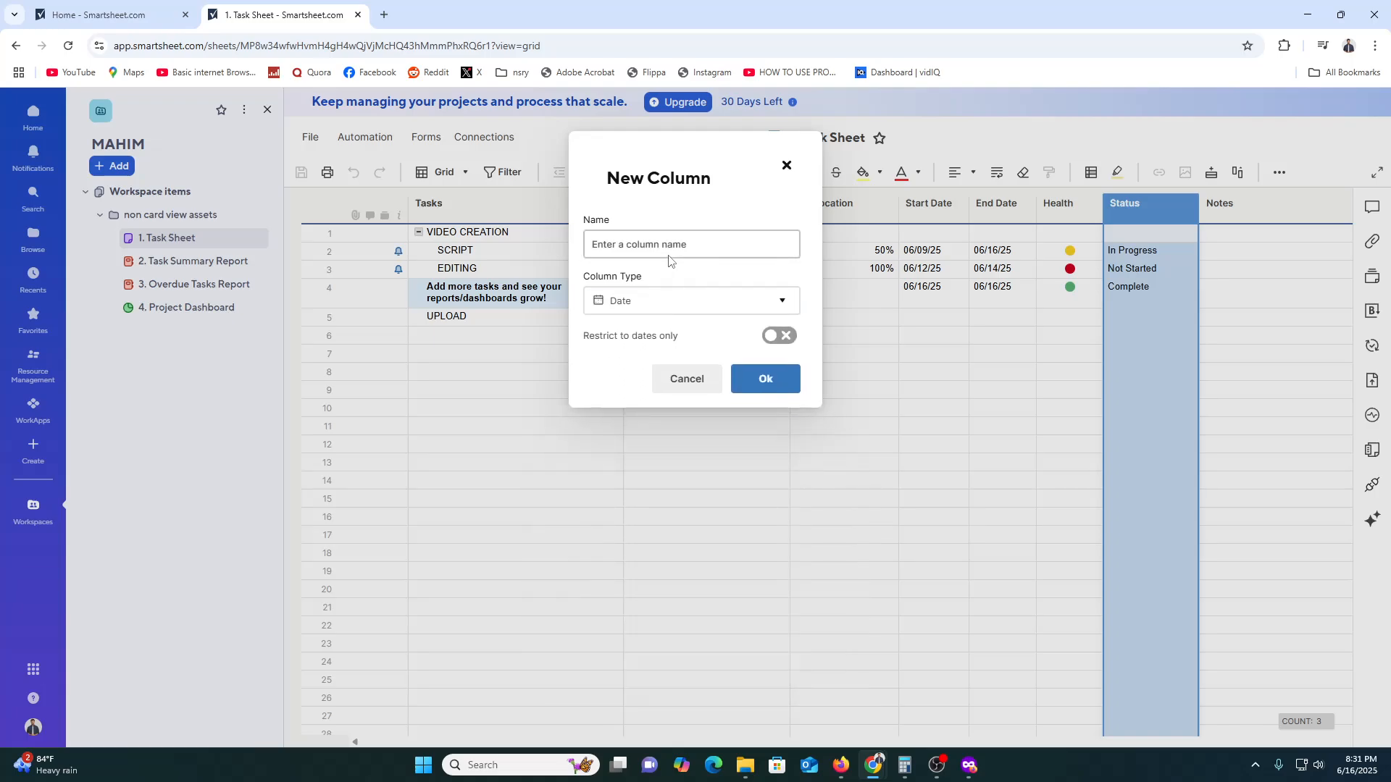
text(DA)
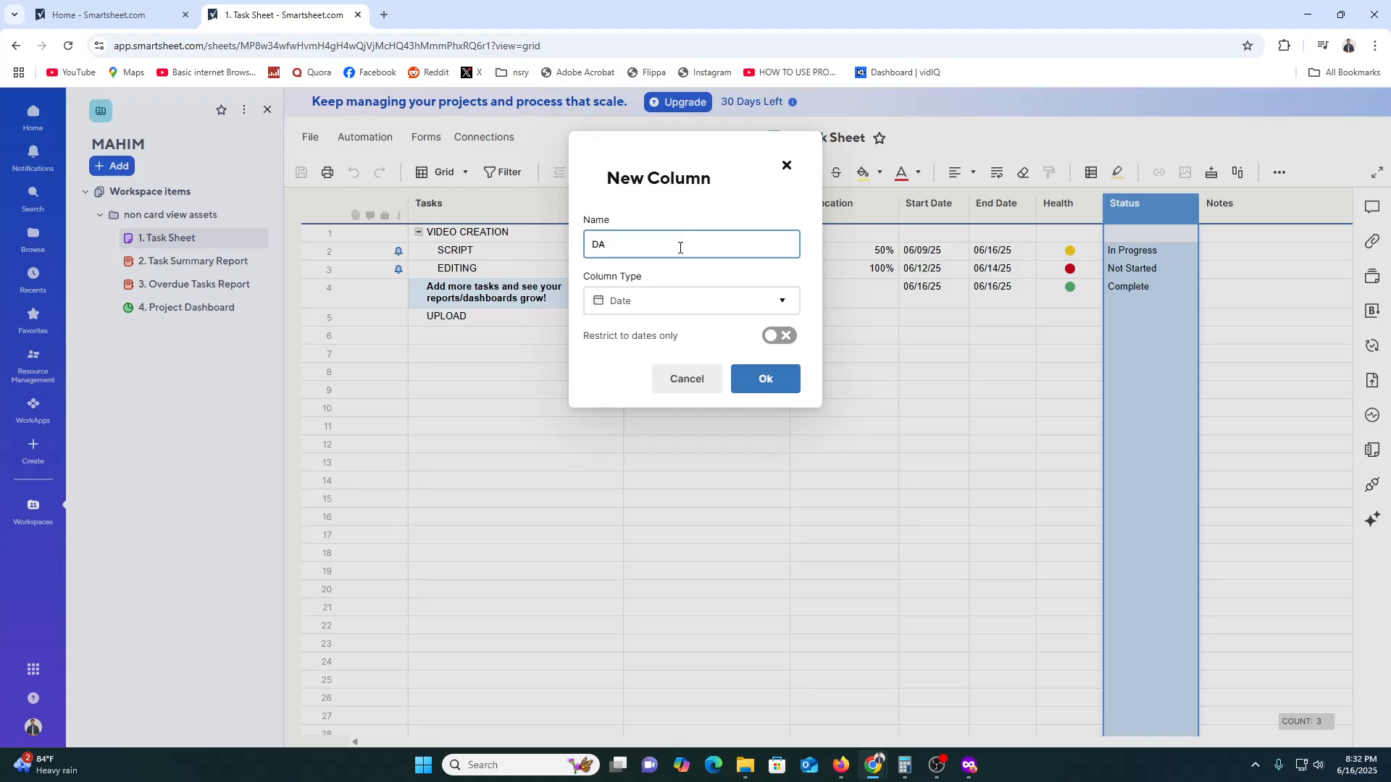
text(TE)
click(760, 394)
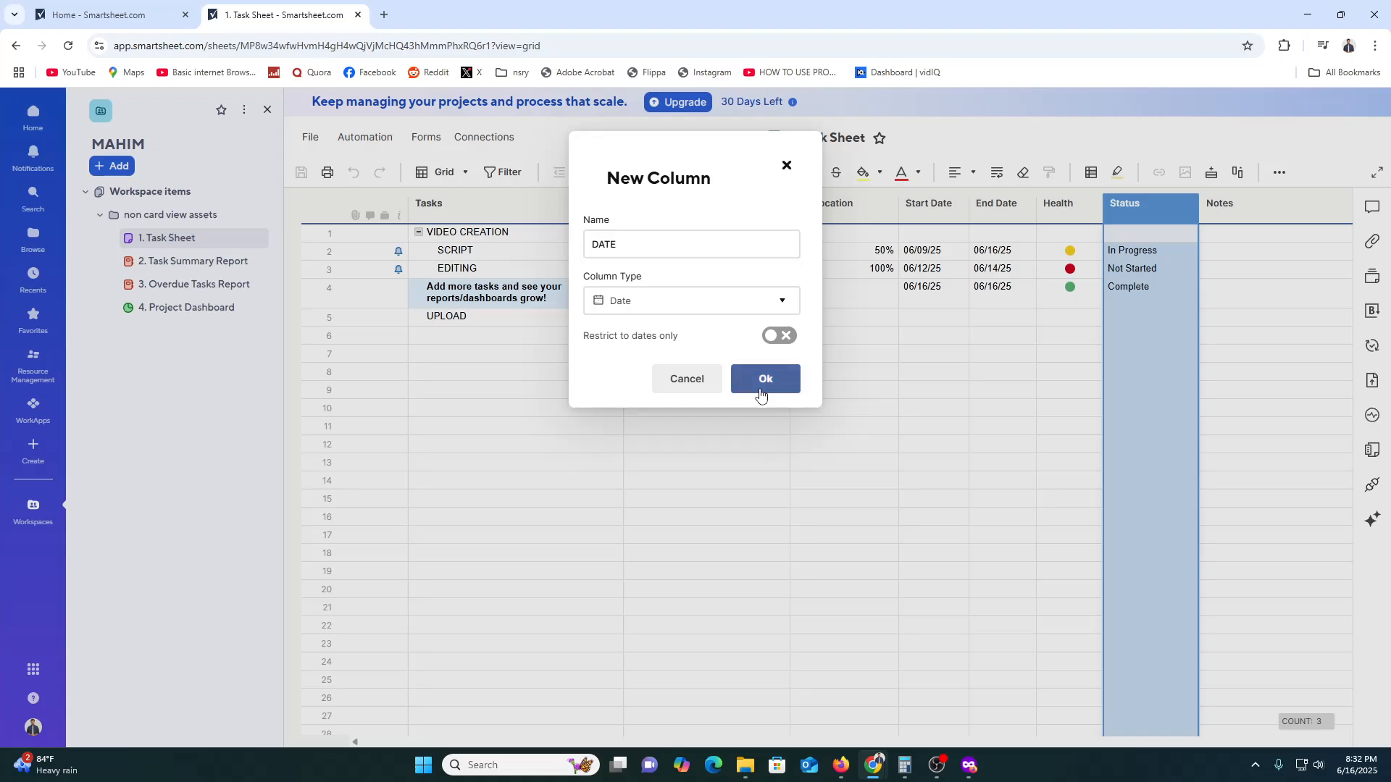
- Set the SCRIPT row's DATE to 06/11/25
click(1165, 271)
click(1165, 251)
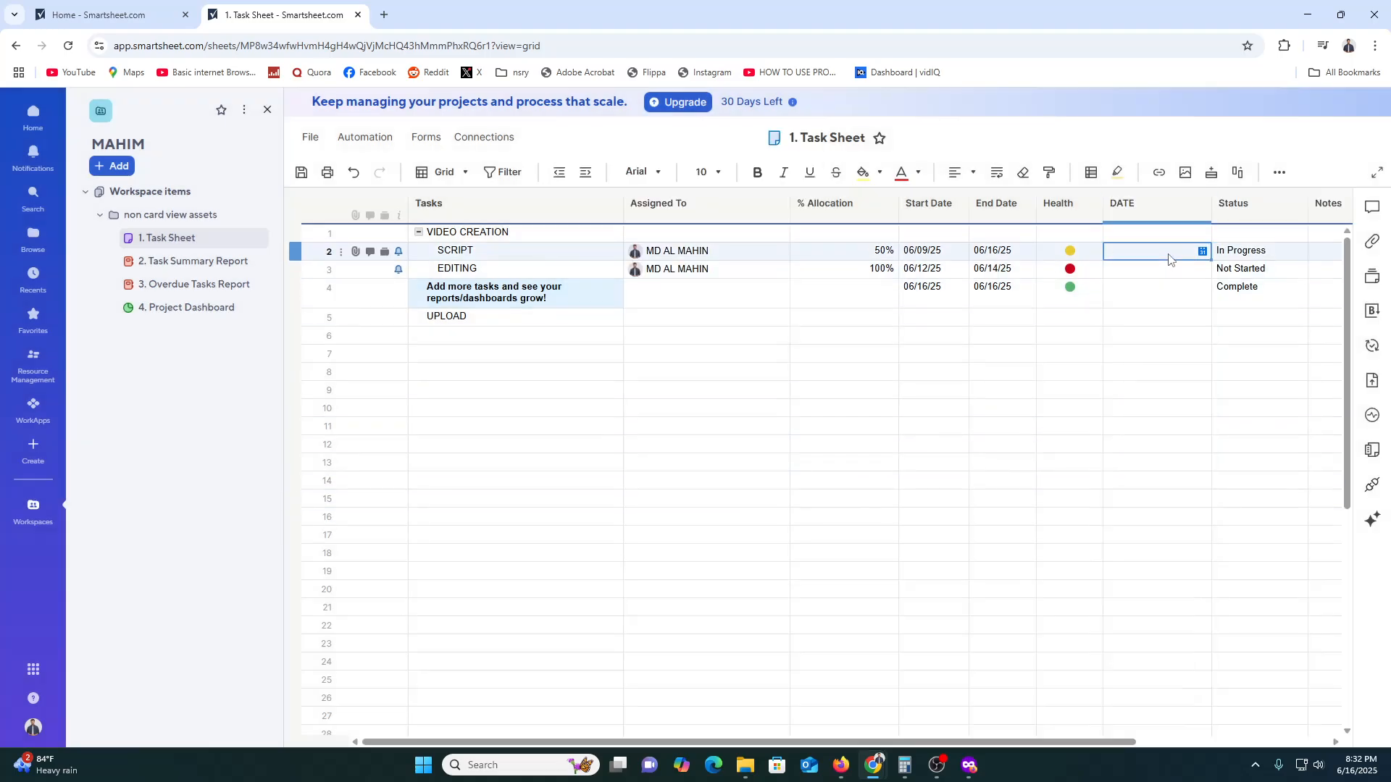
click(1202, 251)
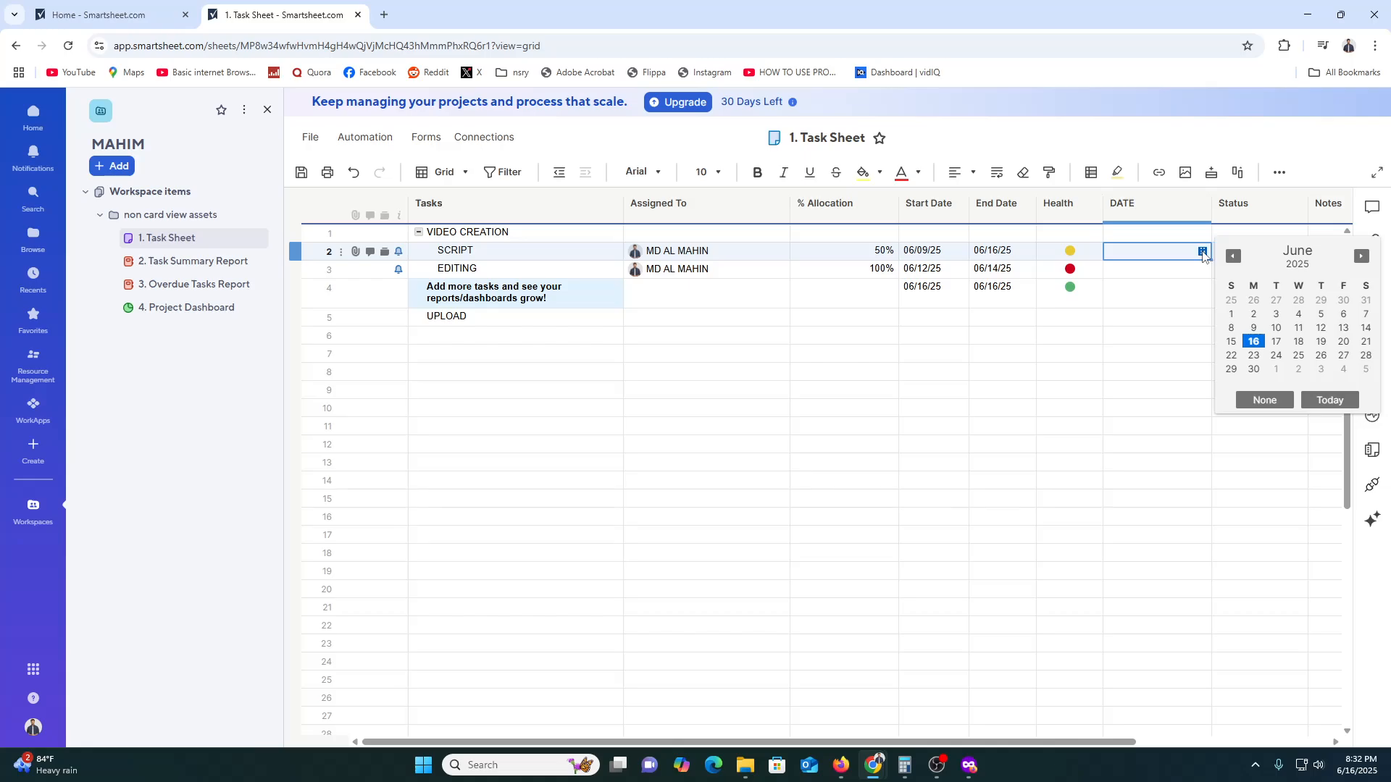
click(1299, 328)
click(1172, 373)
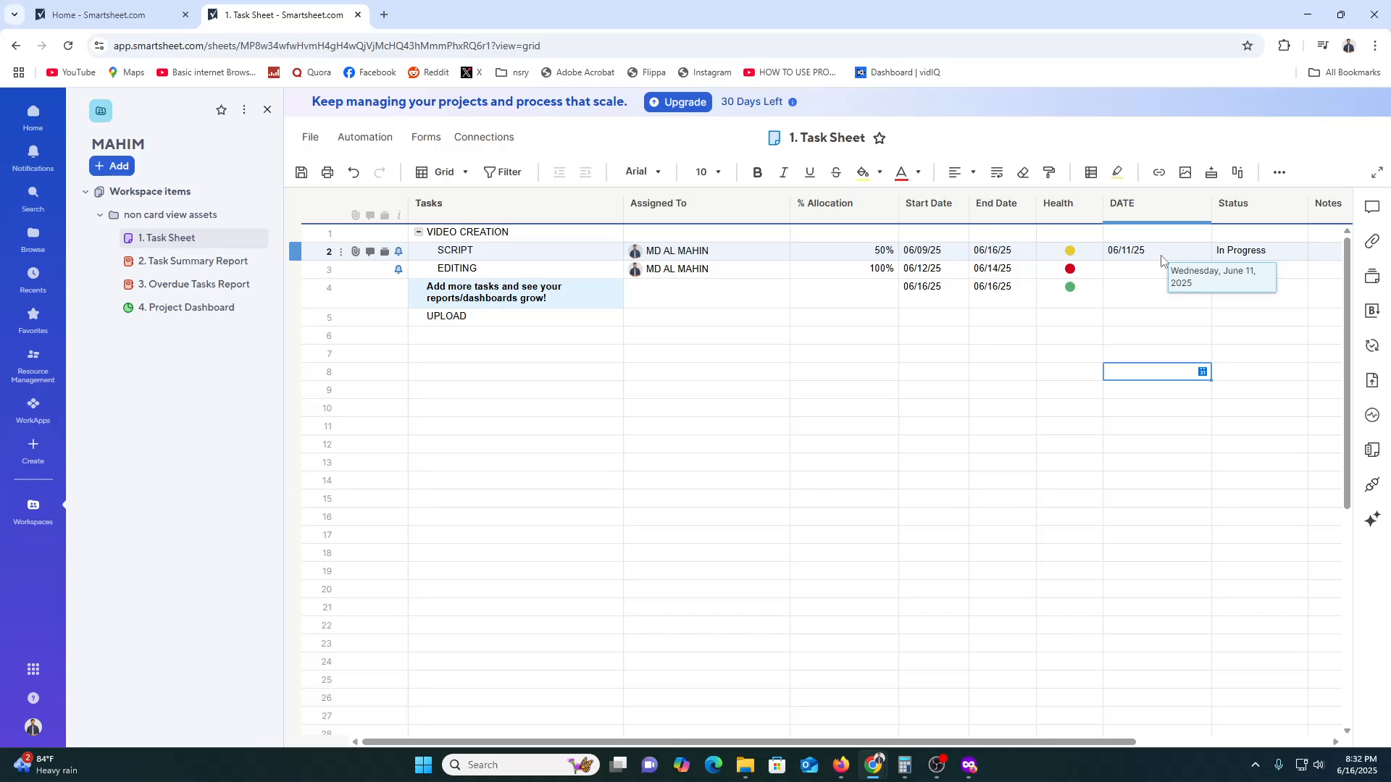
click(1295, 205)
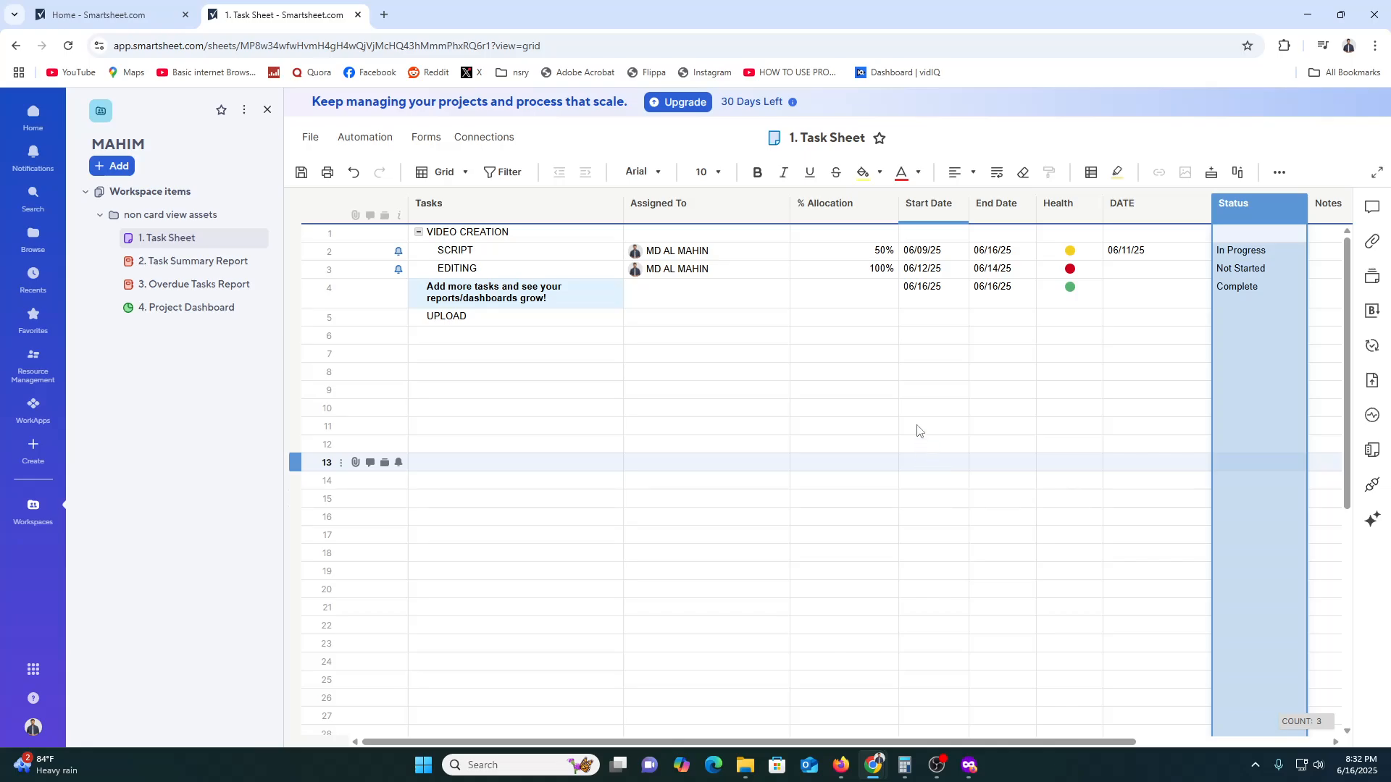
- Open the Task Summary Report, examine its SCRIPT and EDITING rows, and look at the report builder's source sheet selection
click(181, 265)
click(832, 495)
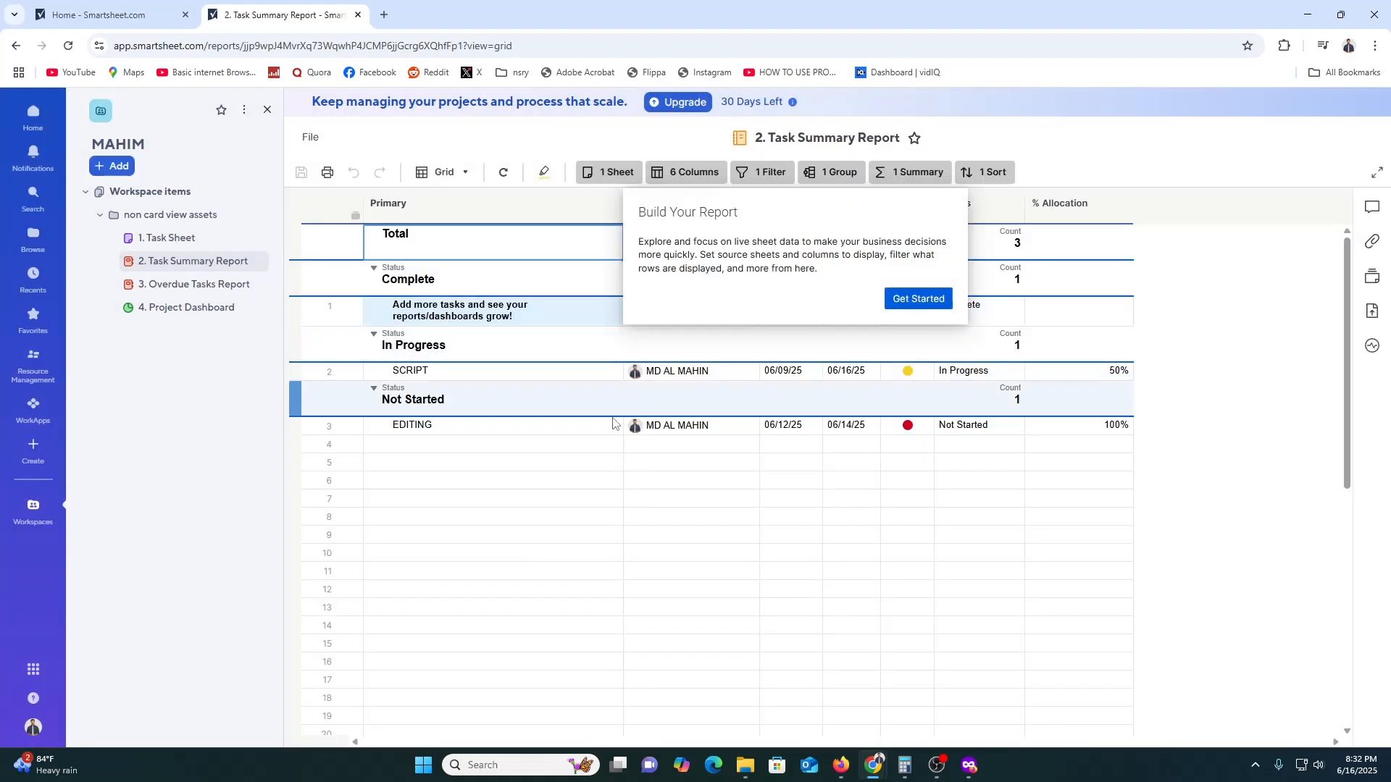
click(474, 463)
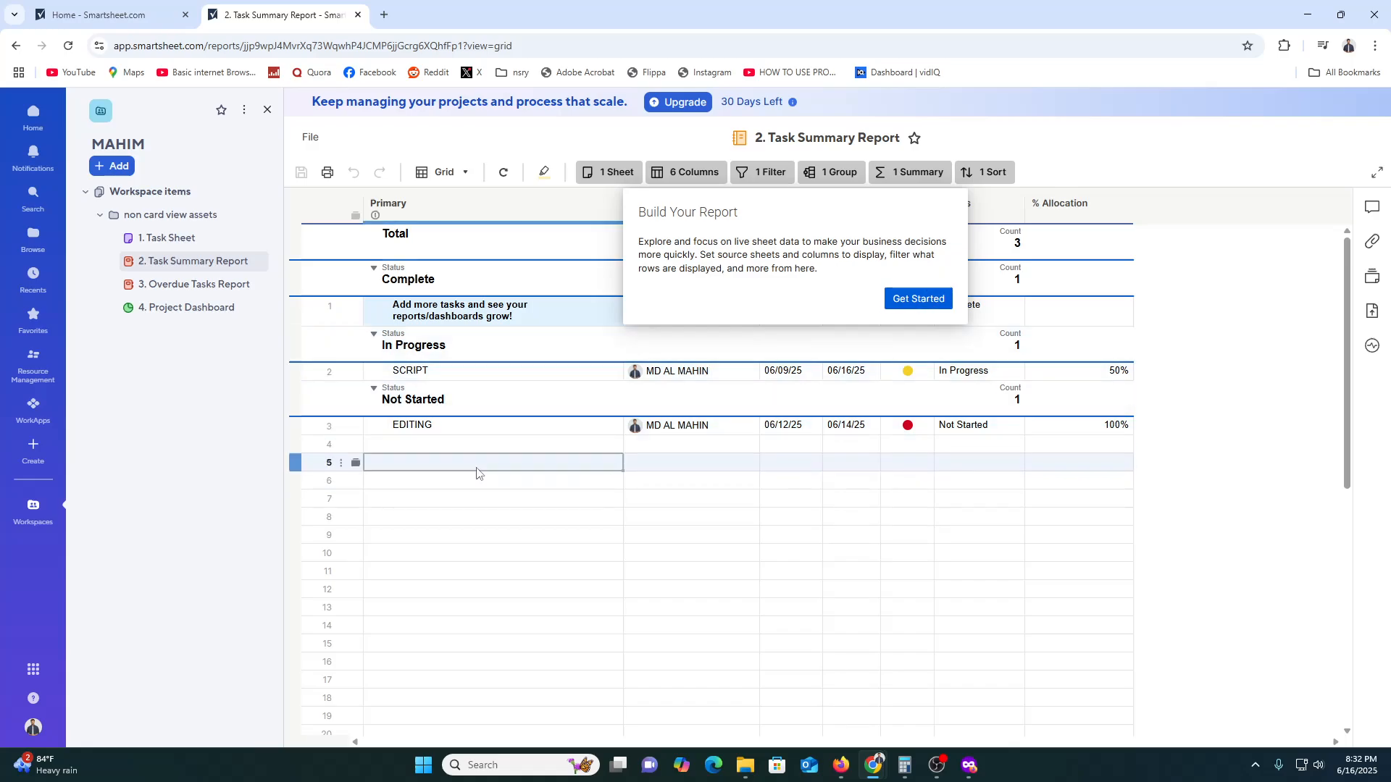
click(514, 373)
click(463, 426)
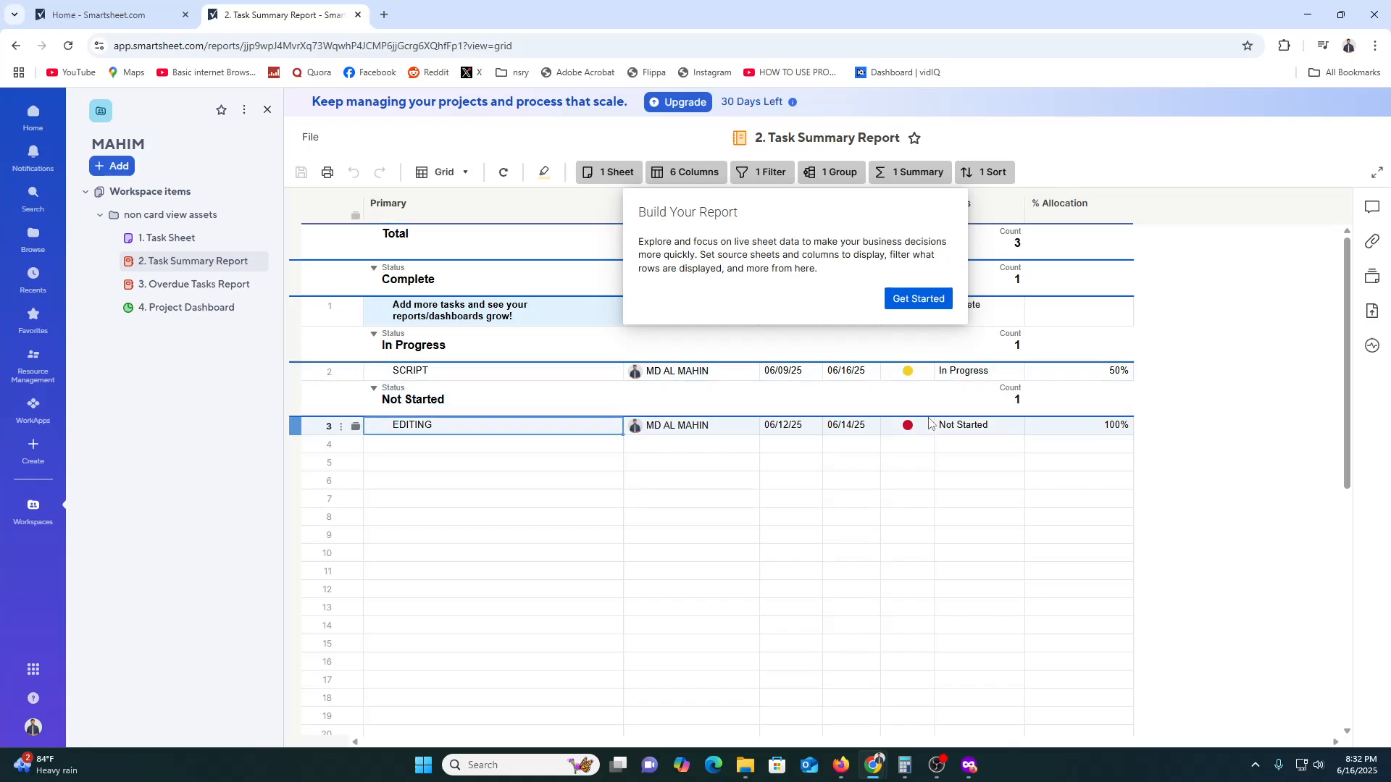
click(918, 300)
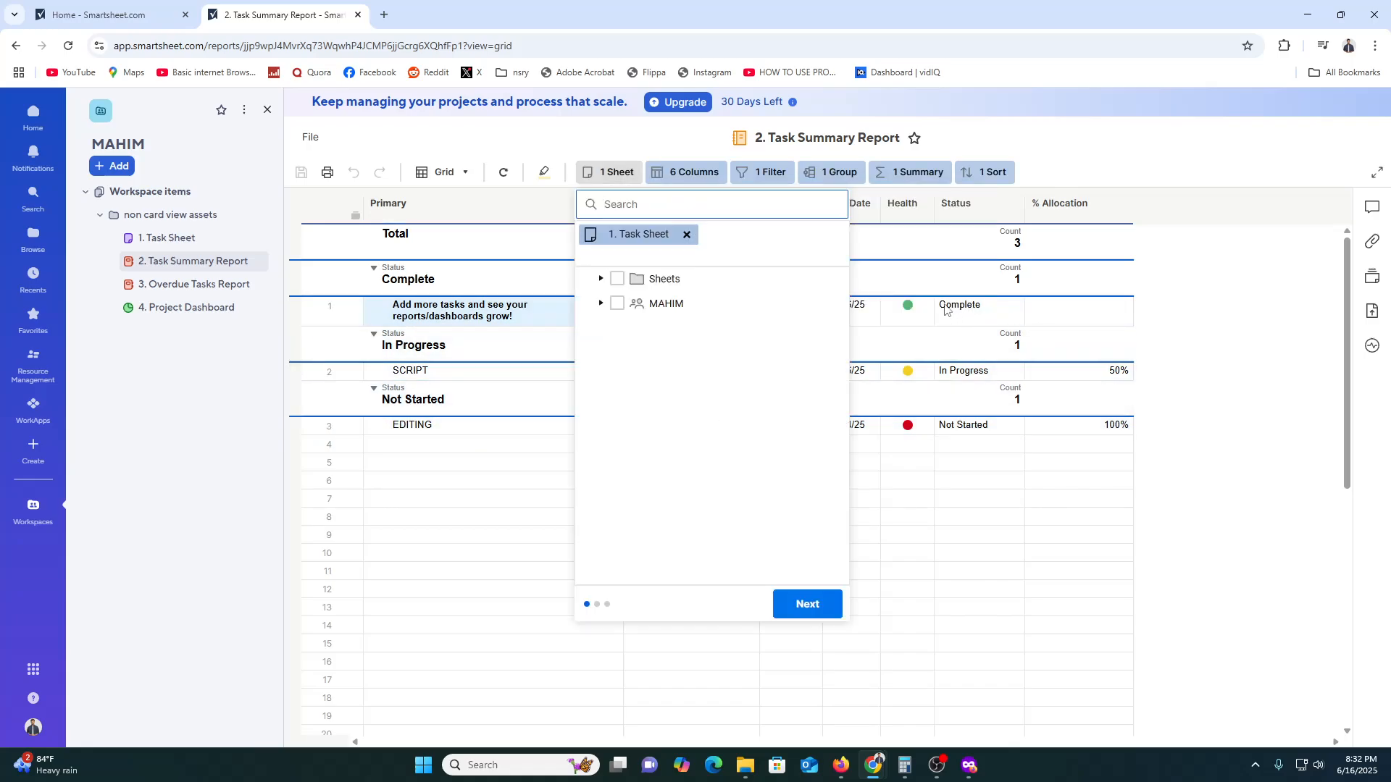
click(933, 534)
click(914, 310)
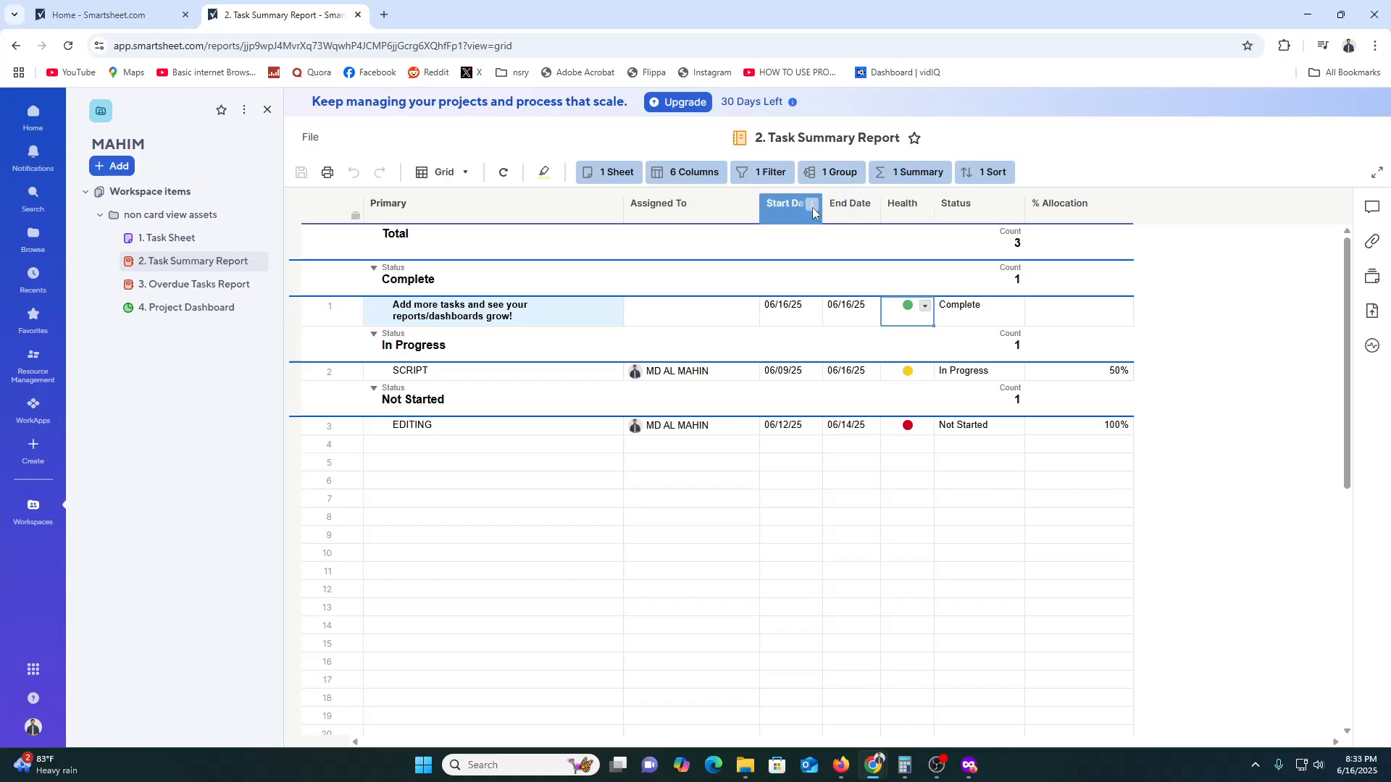
- Show the Task Summary Report in Gantt view and look at the SCRIPT timeline bar and the workspace options
click(466, 174)
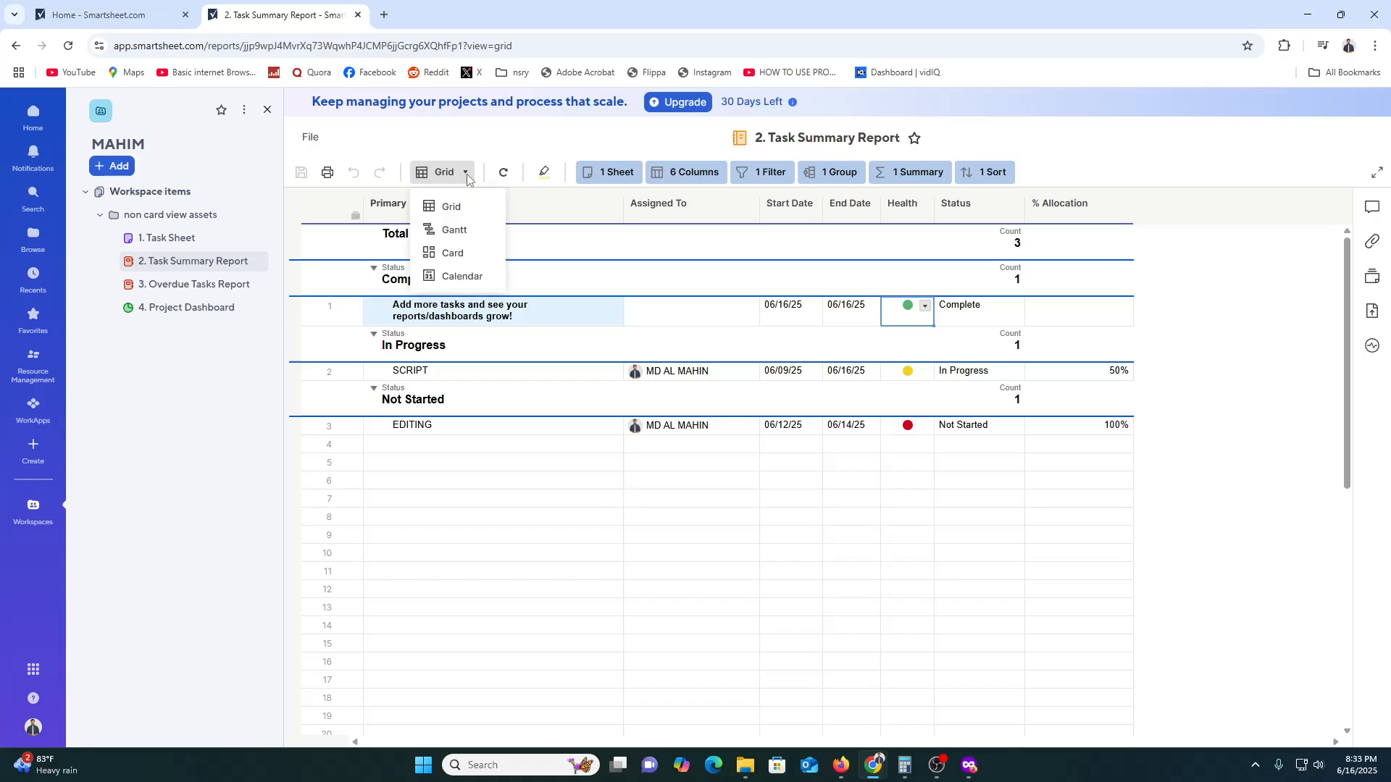
click(461, 232)
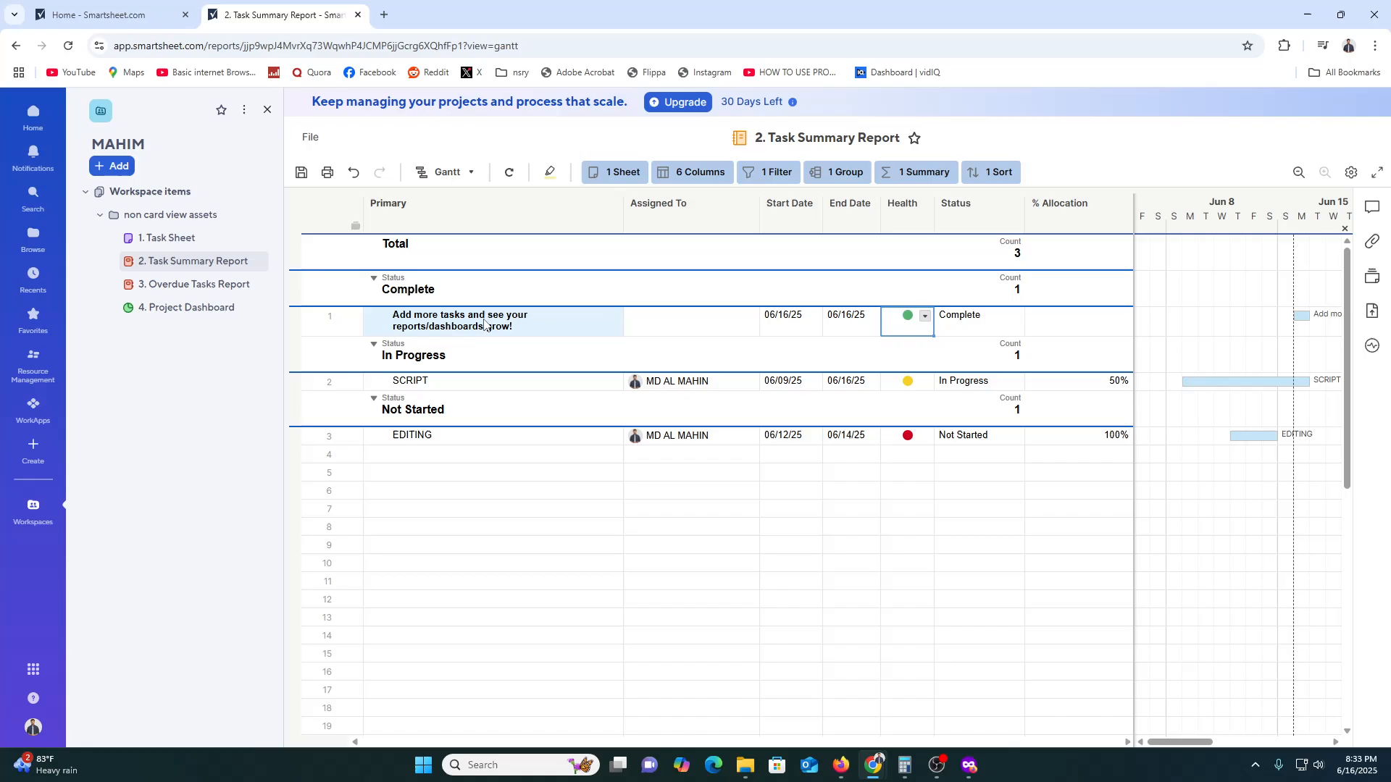
click(1284, 380)
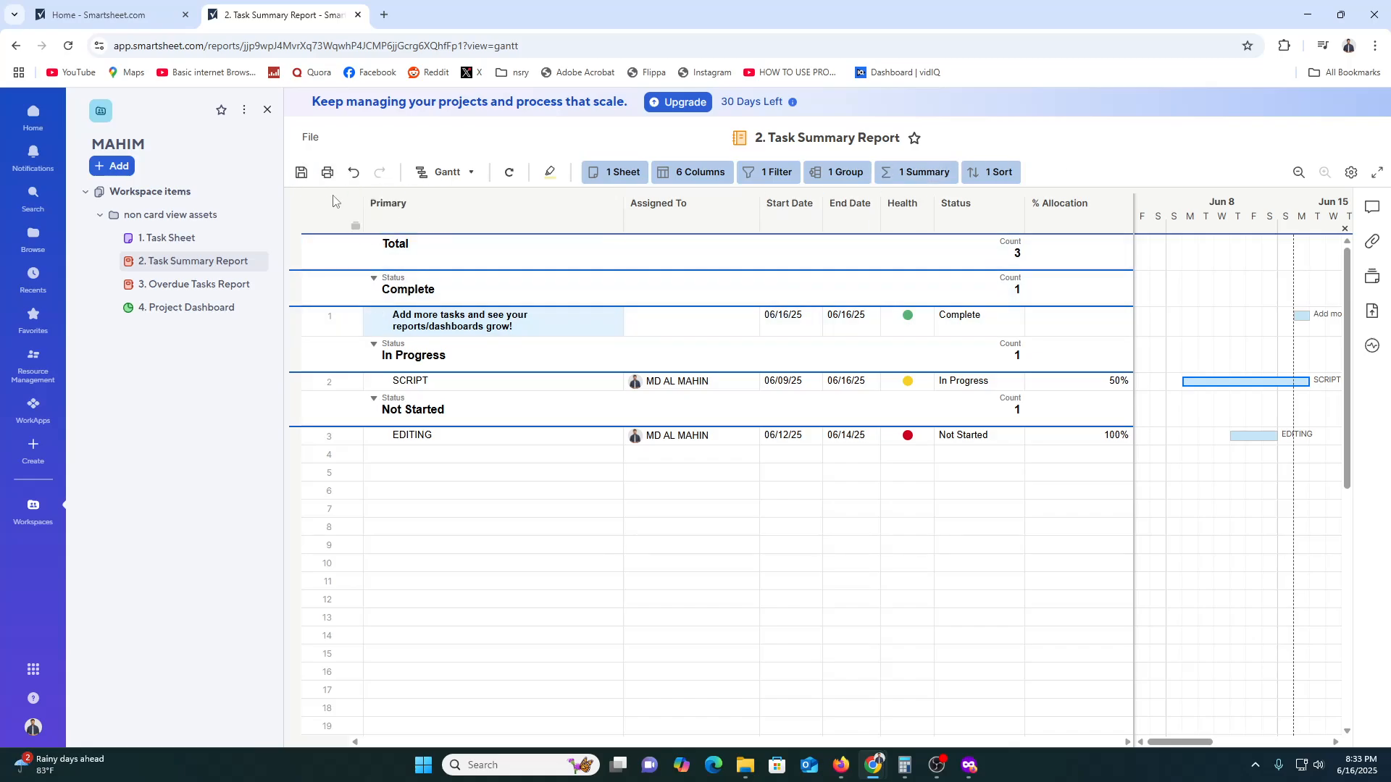
click(244, 111)
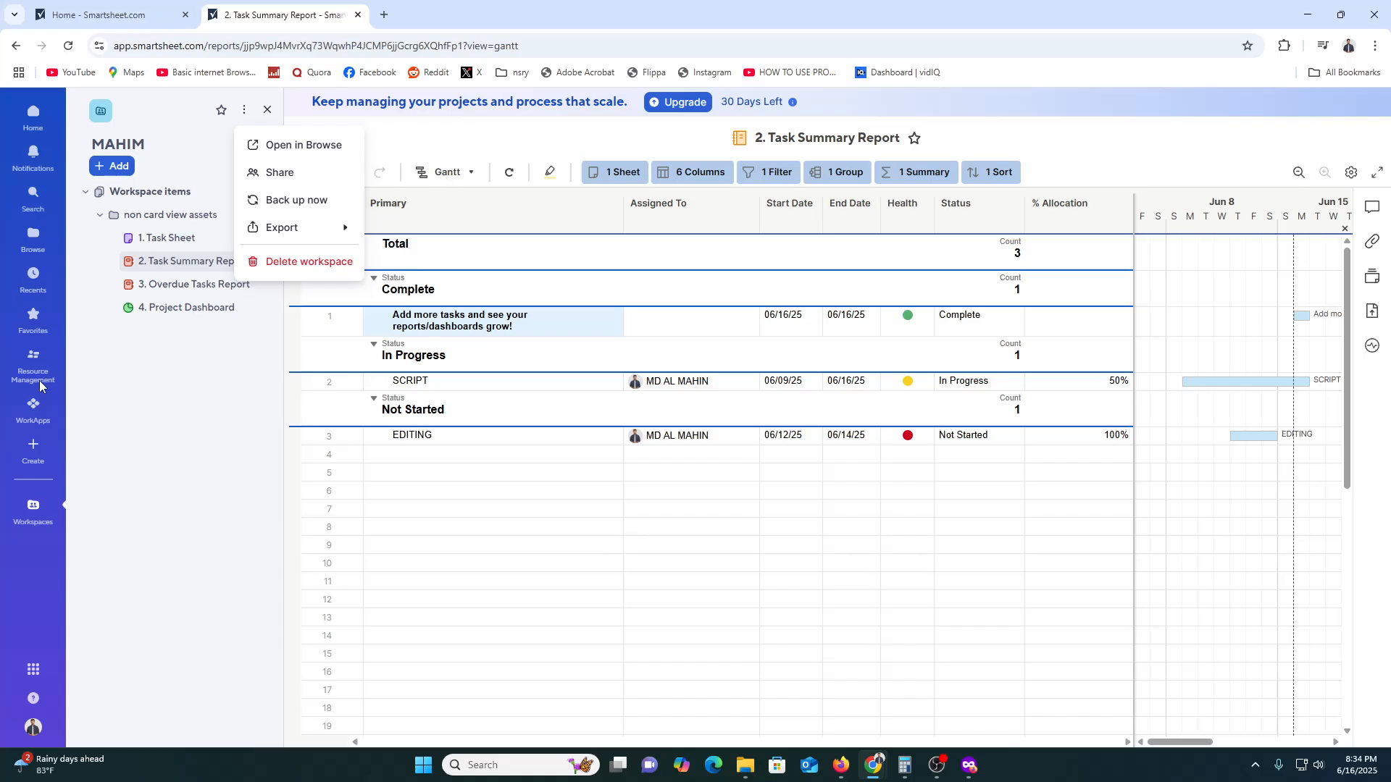
click(431, 167)
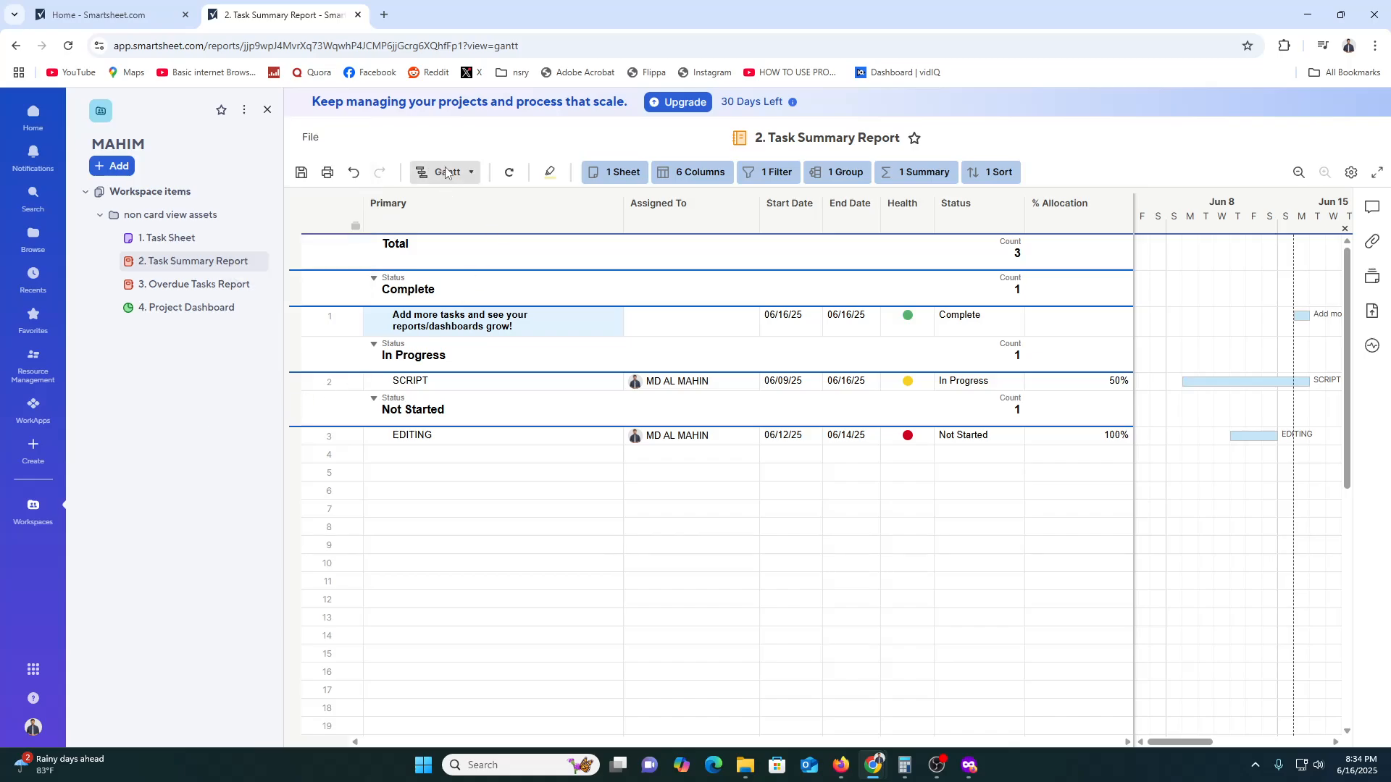
- Show the Task Summary Report in Calendar view, displaying only the dates from the Start Date column
click(444, 171)
click(467, 276)
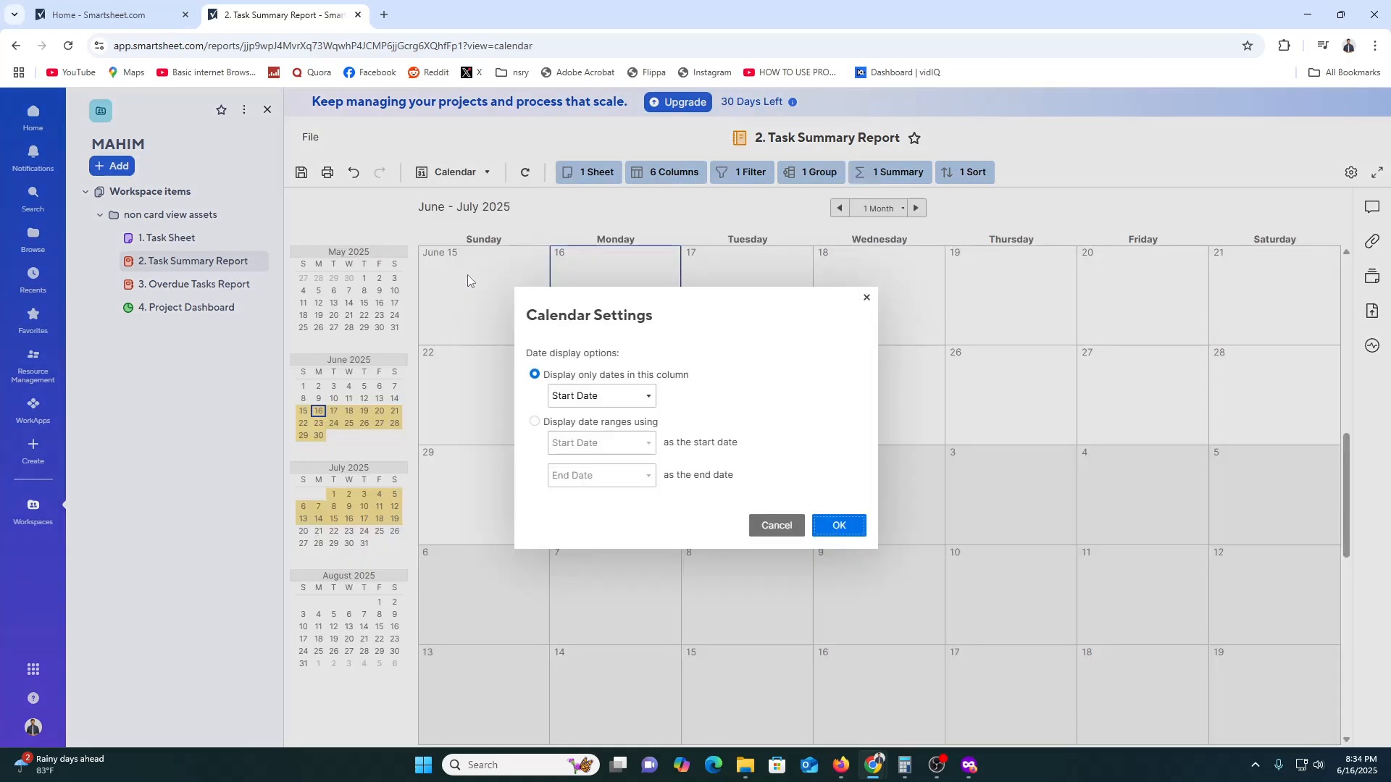
click(839, 526)
- Return the Task Summary Report to Grid view and go back to the Home page in the other browser tab
click(455, 172)
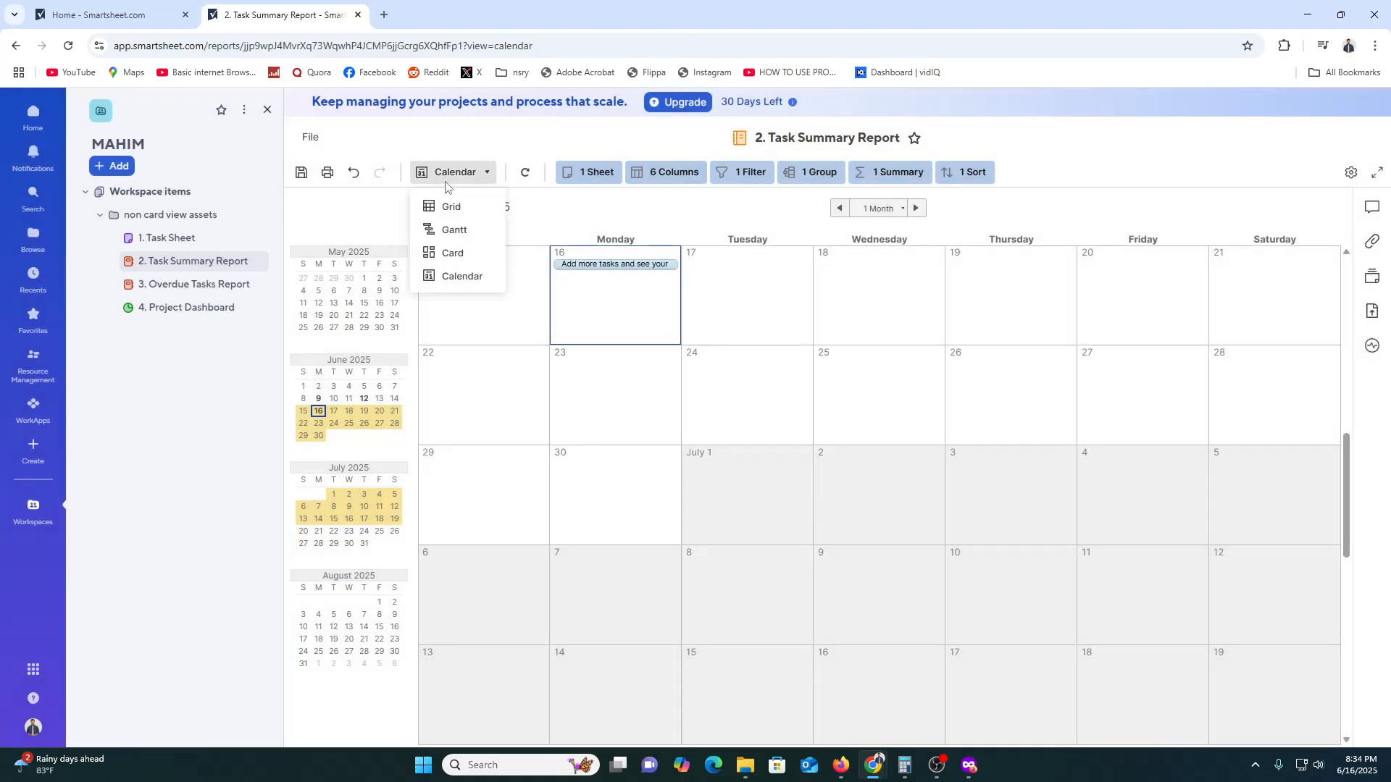
click(477, 210)
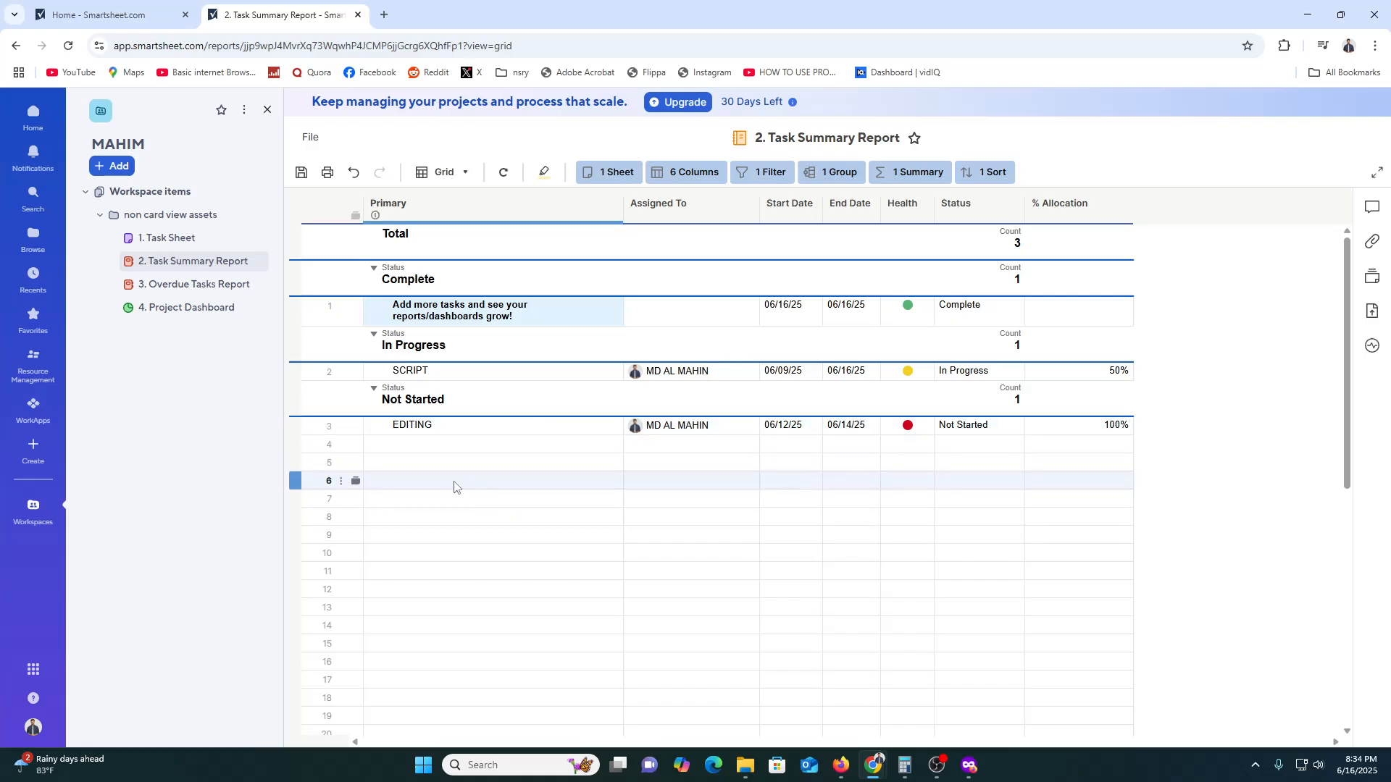
click(100, 5)
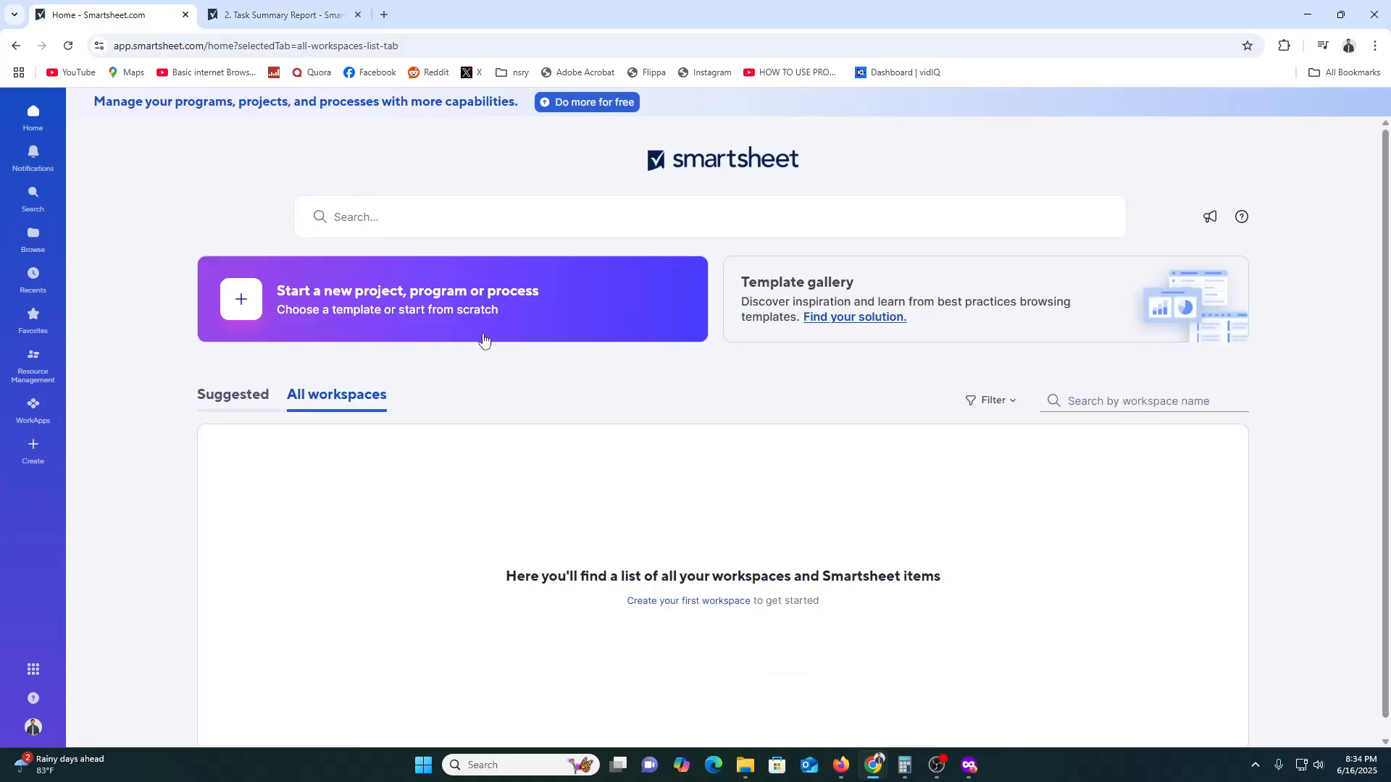